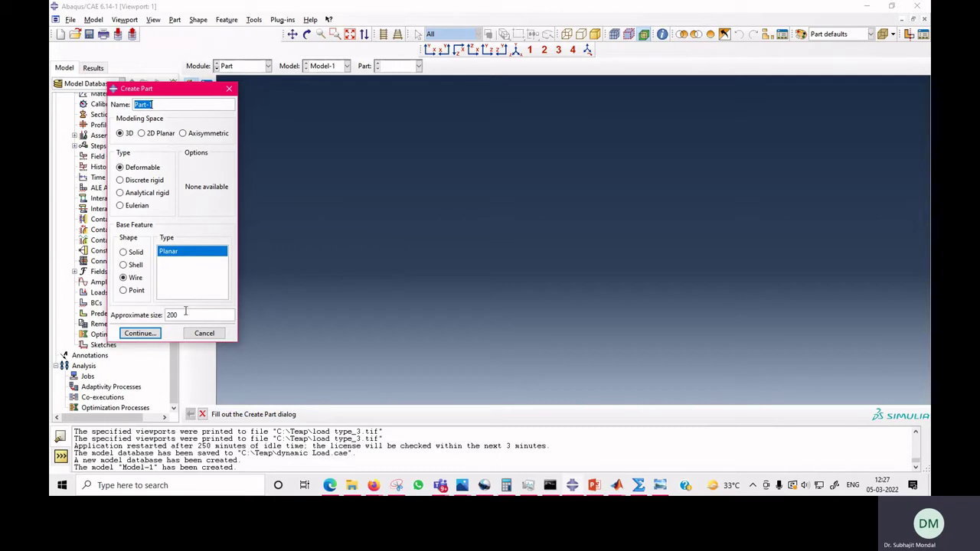
- Create a 3D deformable solid part by extruding a rectangle from the origin to 30E-3,2E-3 to a depth of 0.3
left_click(132, 253)
left_click(139, 333)
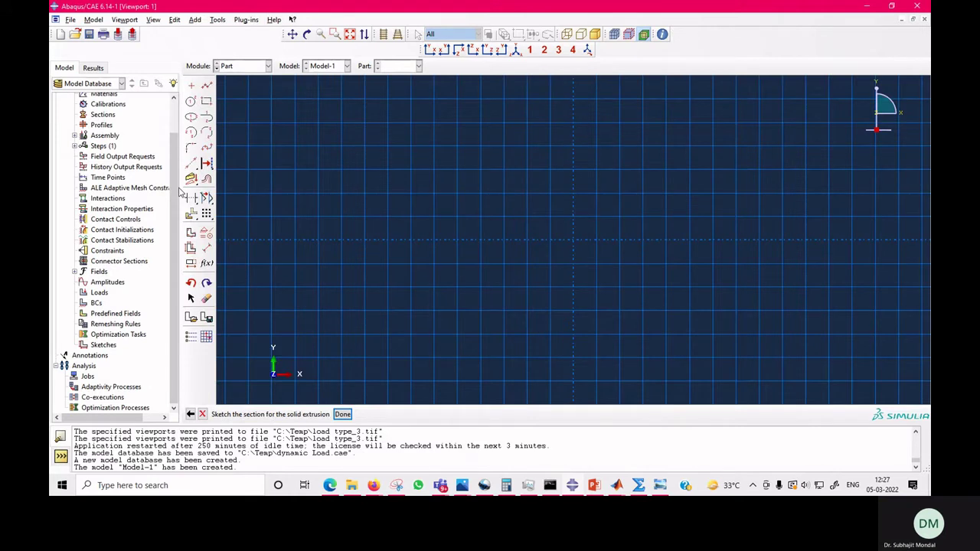
left_click(208, 102)
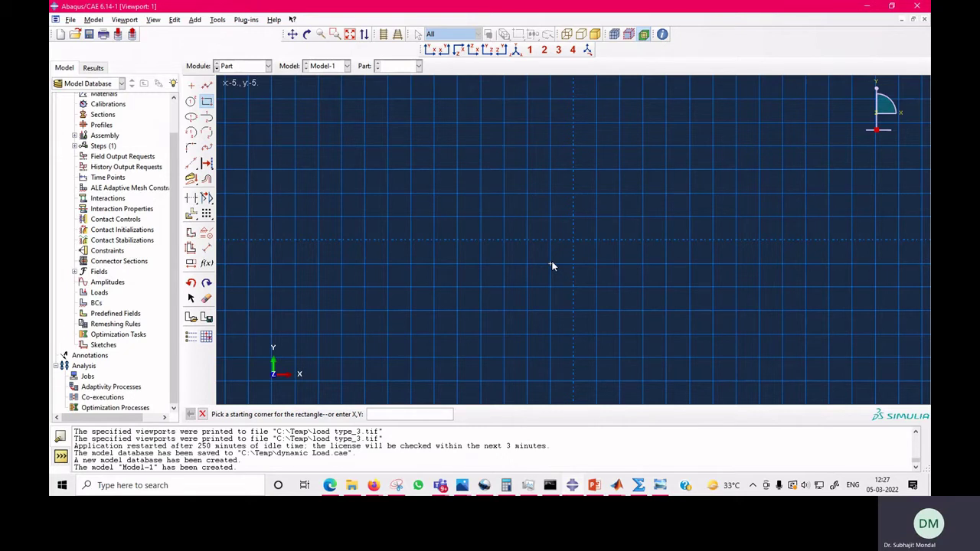
key("Return")
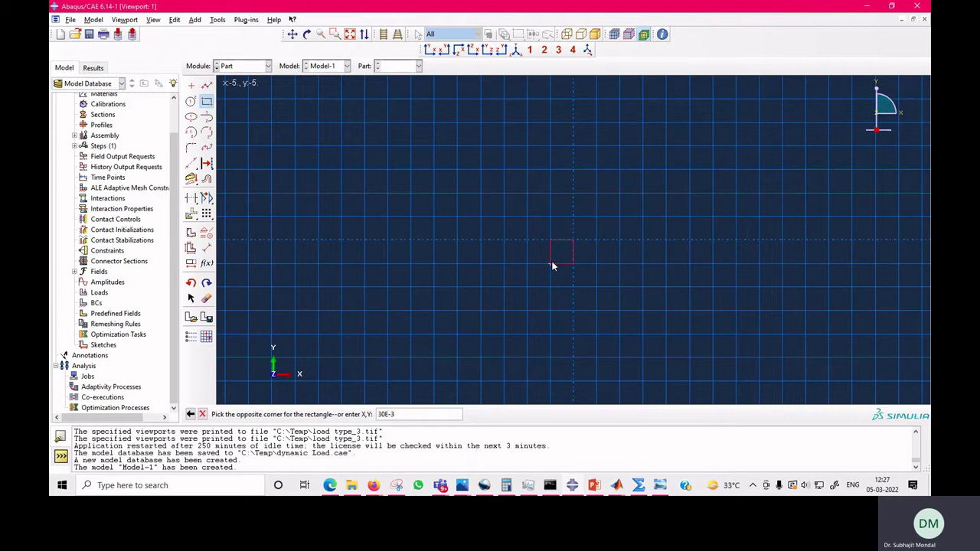
type("30E-3,2E-3")
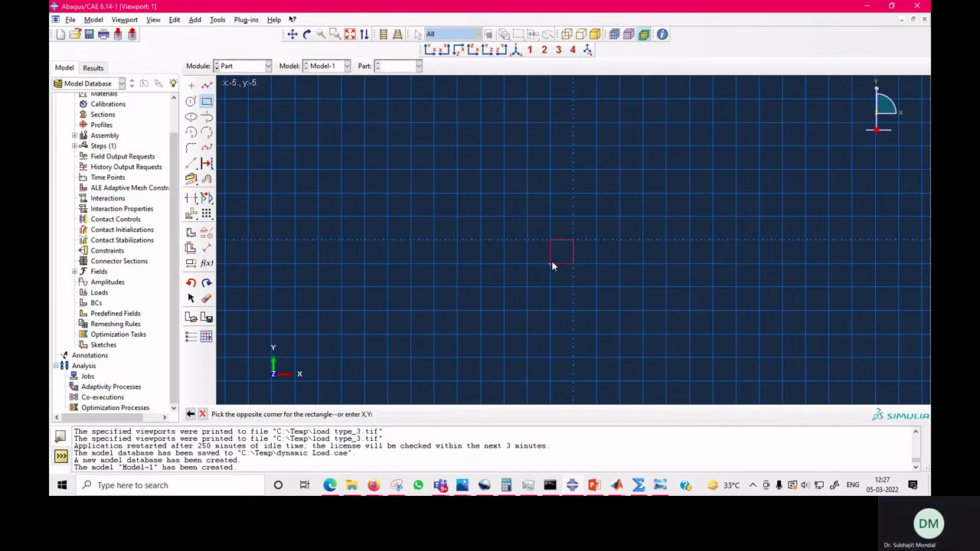
key("Return")
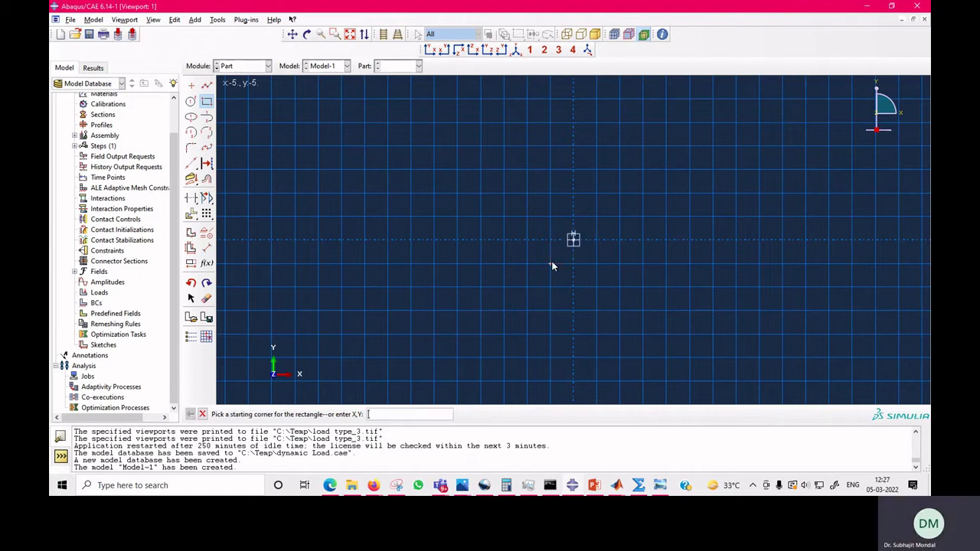
key("Escape")
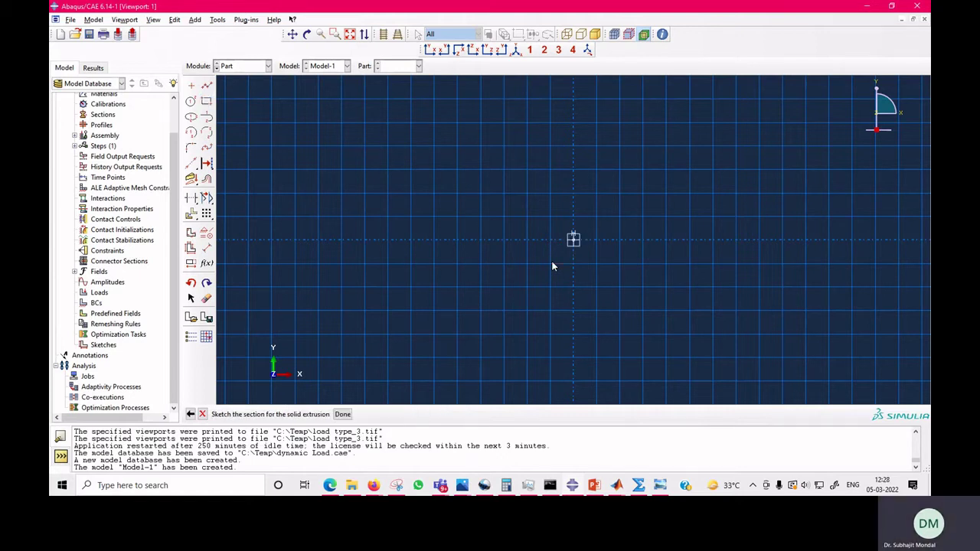
left_click(341, 415)
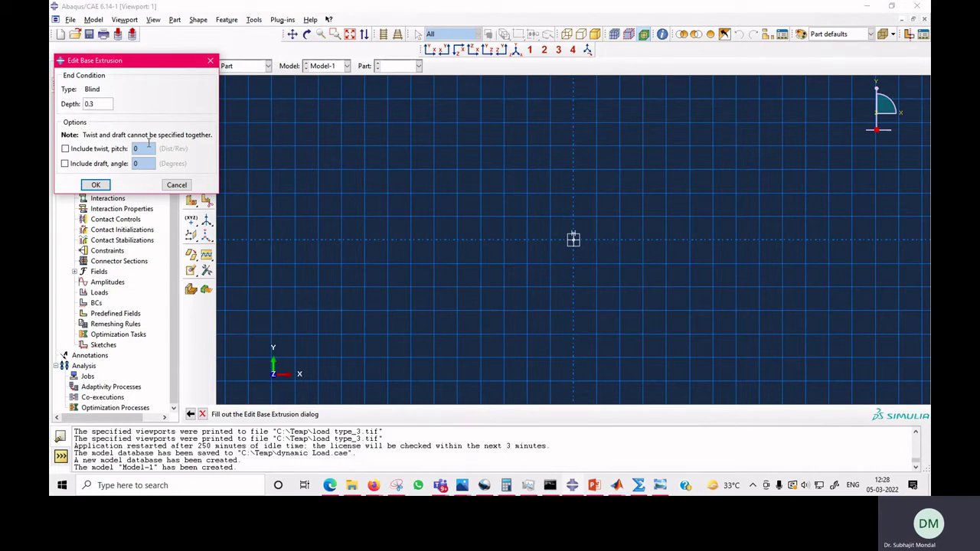
left_click(99, 186)
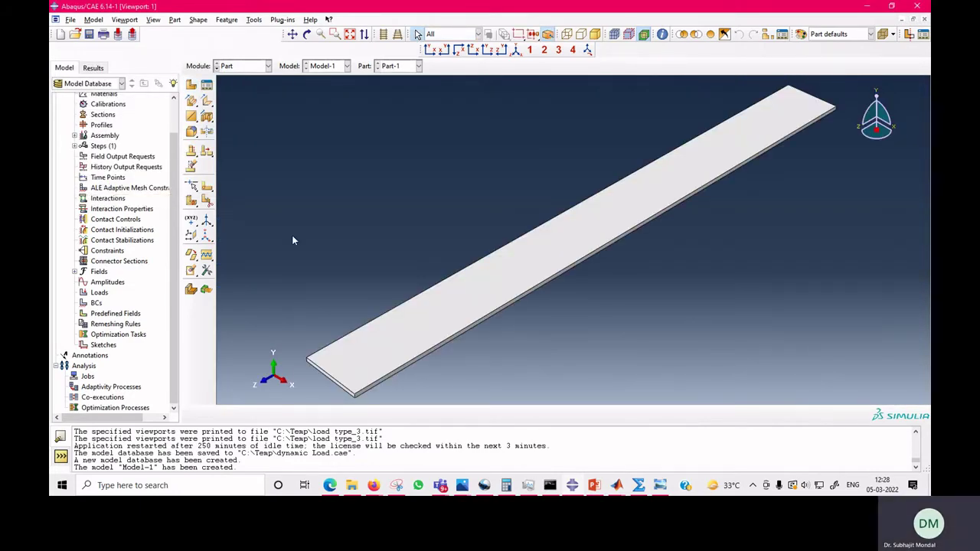
- Switch to the Property module and start a new material definition
left_click(244, 67)
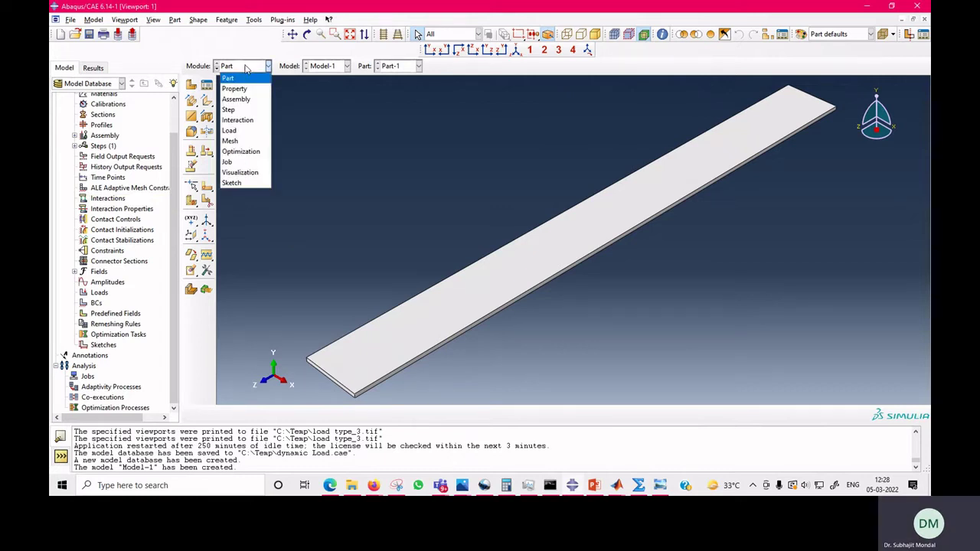
left_click(248, 87)
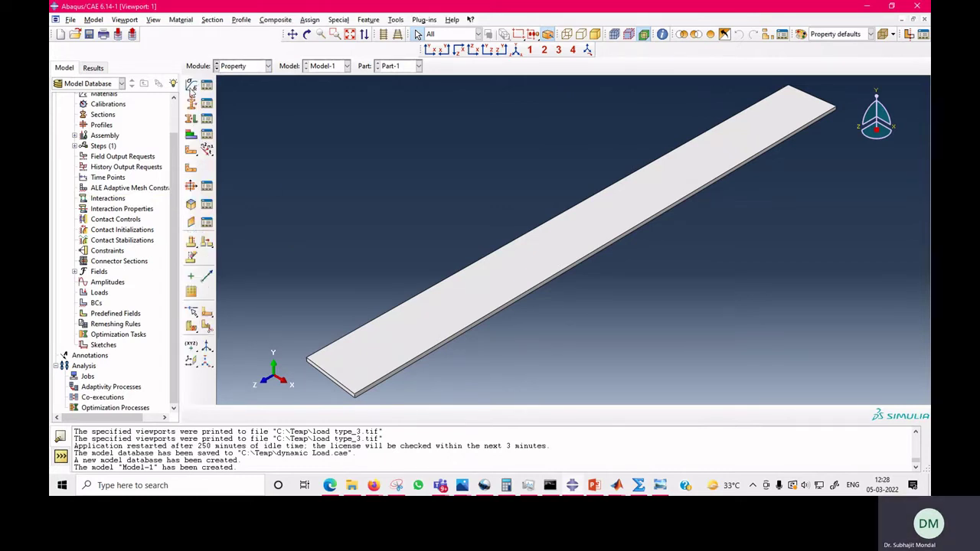
left_click(191, 87)
left_click(77, 202)
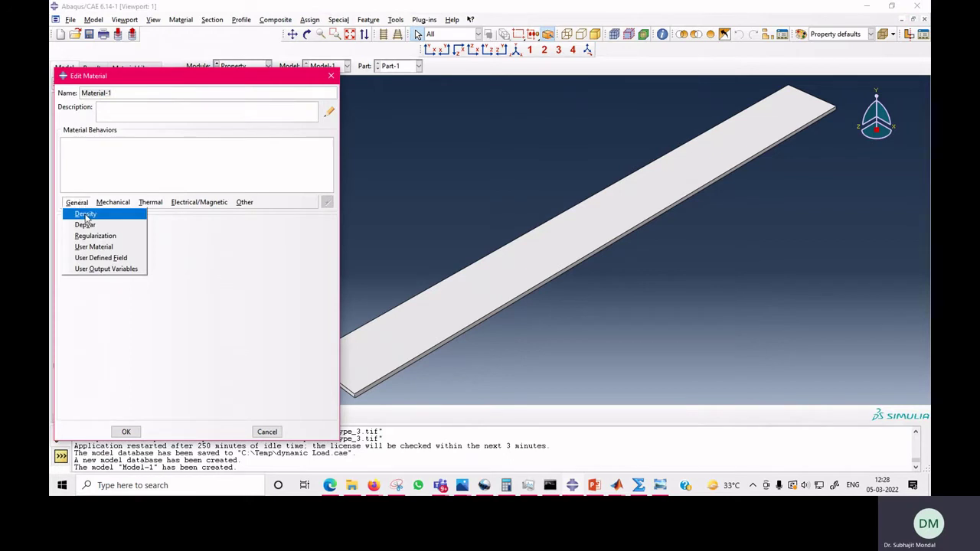
left_click(85, 214)
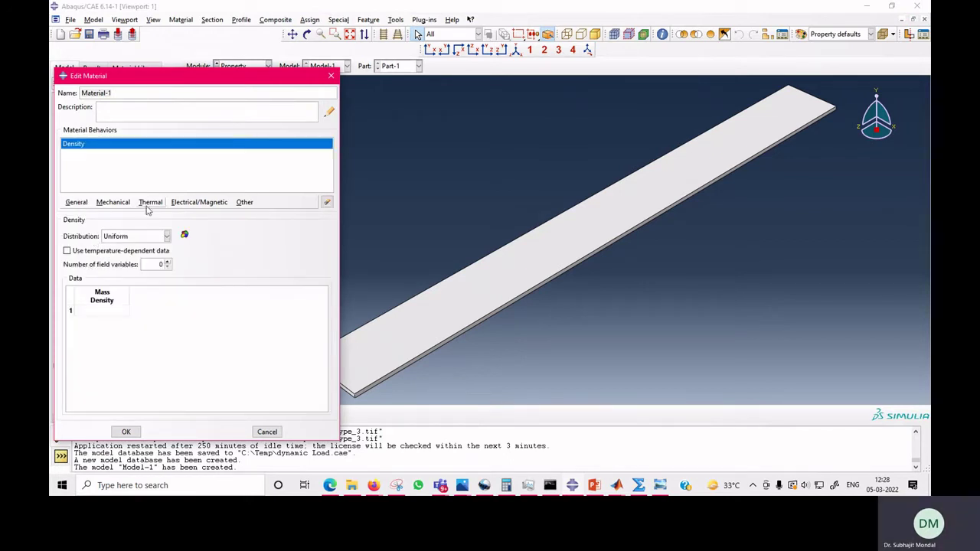
left_click(327, 203)
- Give the material isotropic elastic behavior with Young's modulus 200E9 and Poisson's ratio 0.33
left_click(107, 205)
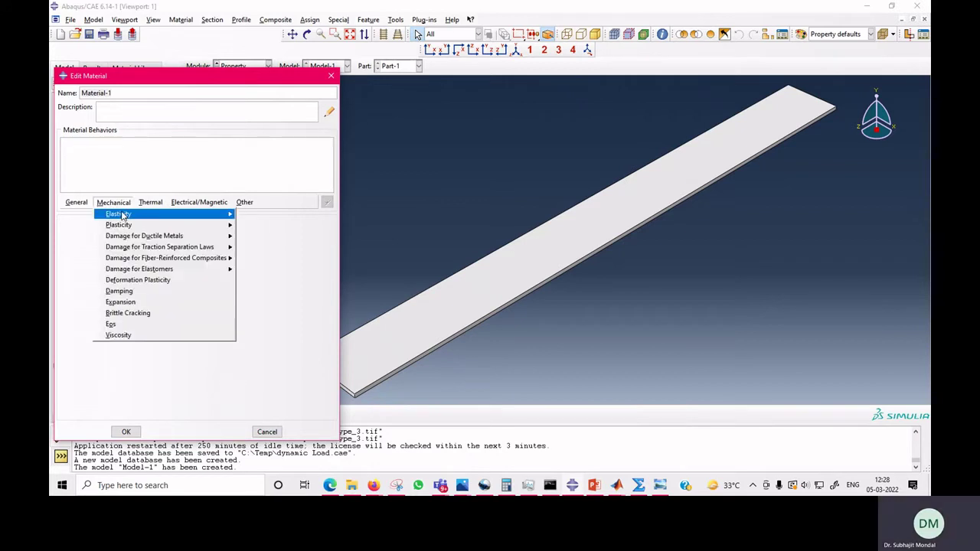
mouse_move(122, 216)
left_click(253, 215)
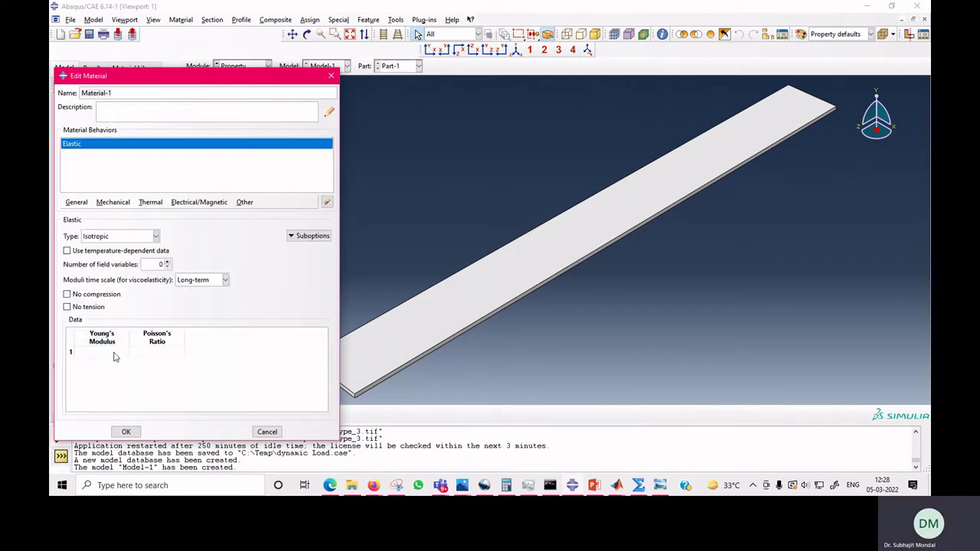
left_click(115, 352)
left_click(113, 352)
left_click(156, 351)
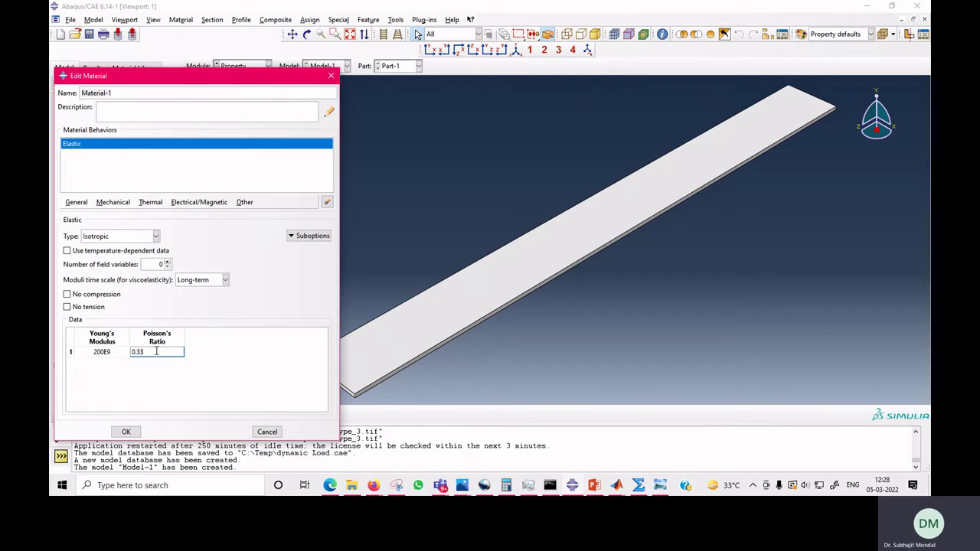
left_click(126, 432)
- Create a solid, homogeneous section that uses Material-1
left_click(192, 116)
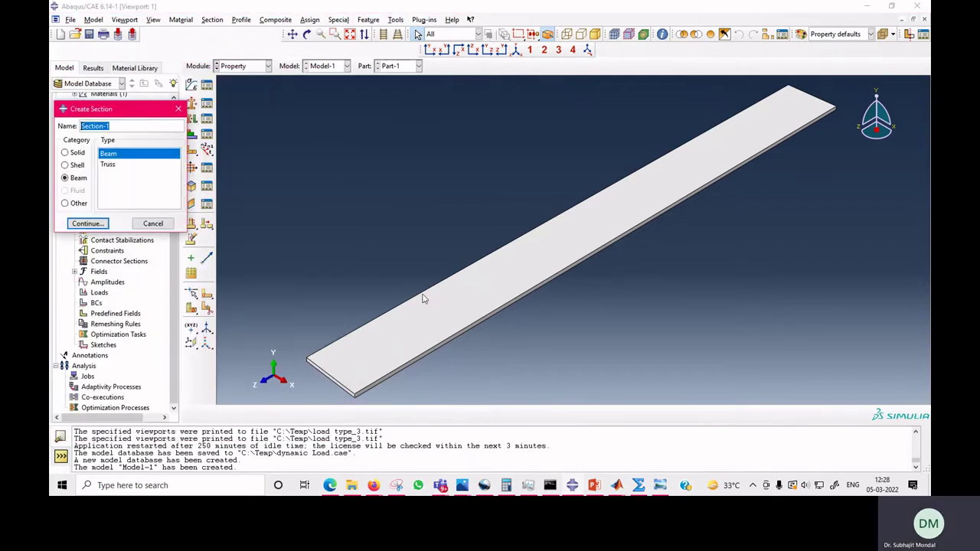
left_click(425, 299)
left_click(66, 153)
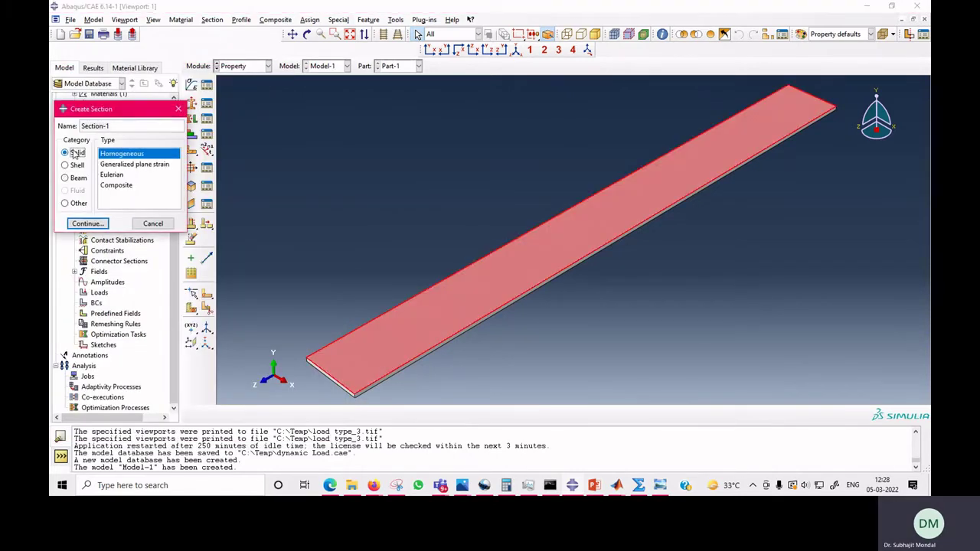
left_click(250, 225)
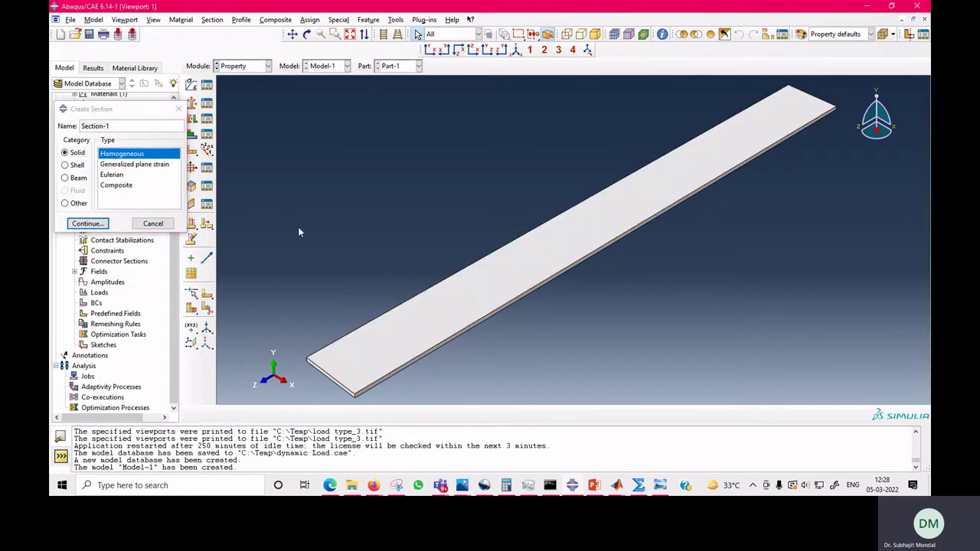
left_click(91, 224)
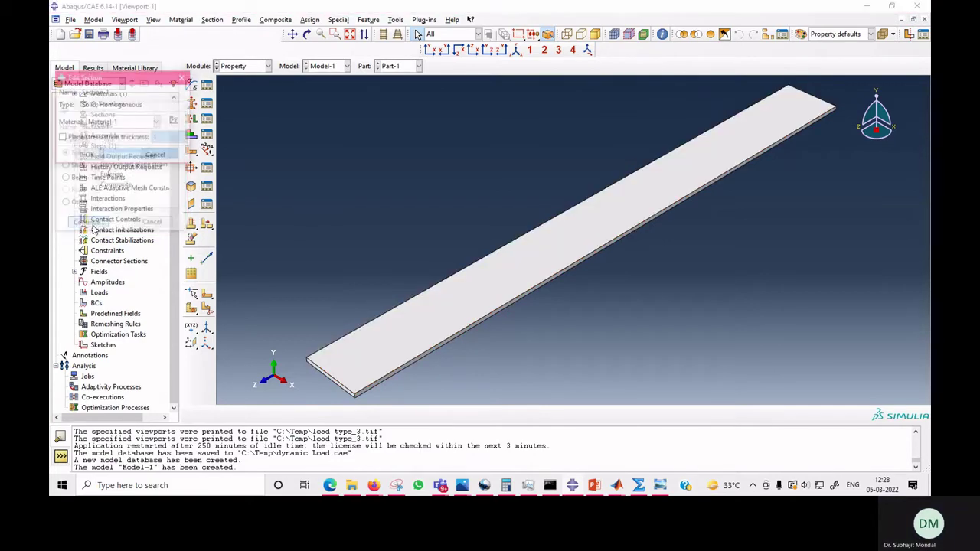
left_click(94, 157)
- Assign Section-1 to the whole strip, creating a set for the selected region
left_click(192, 119)
left_click(429, 314)
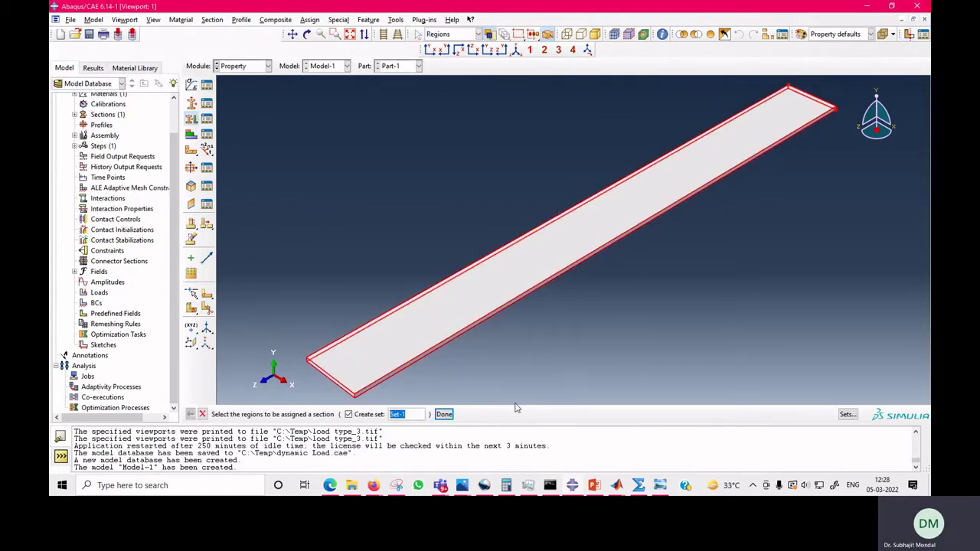
left_click(443, 414)
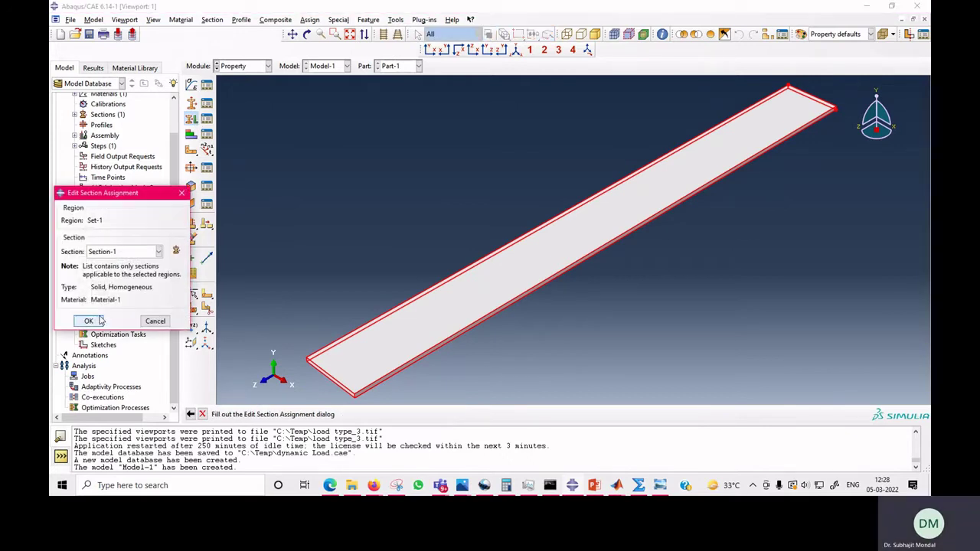
left_click(100, 321)
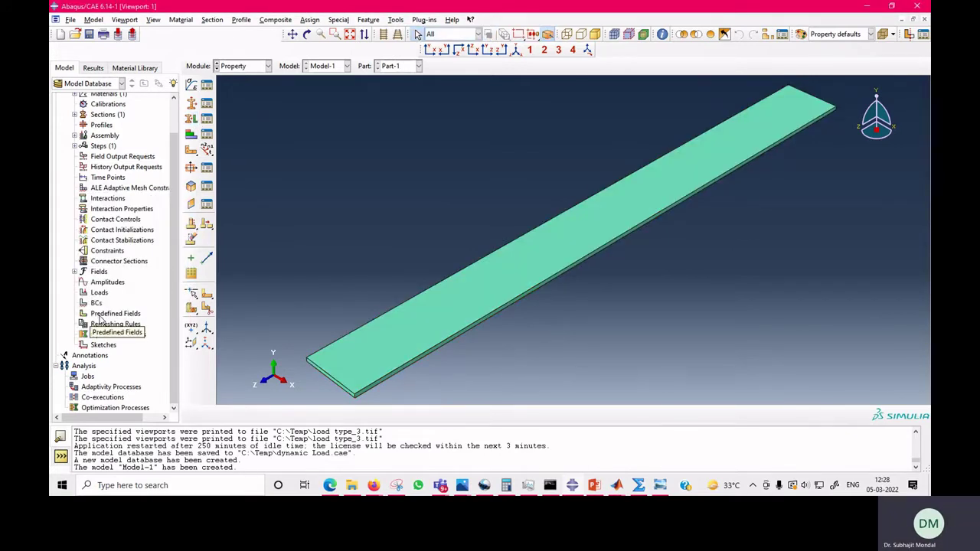
- Create a dependent instance of Part-1 in the Assembly module and switch to the Mesh module
left_click(257, 67)
left_click(238, 99)
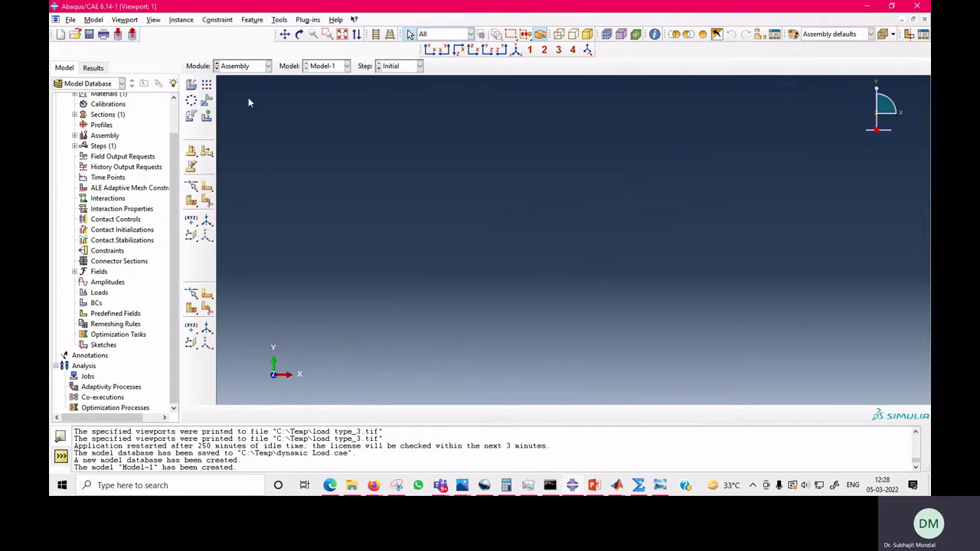
left_click(192, 86)
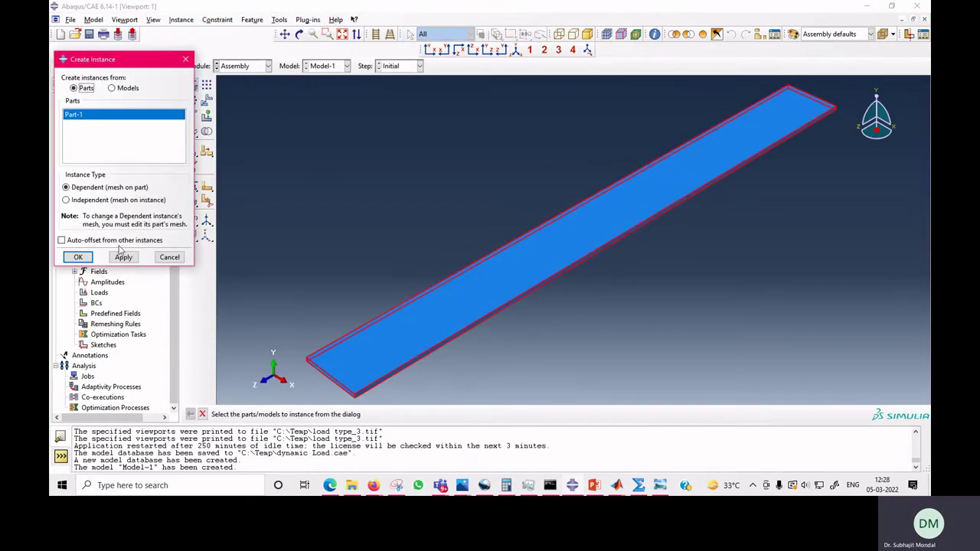
left_click(78, 258)
left_click(240, 67)
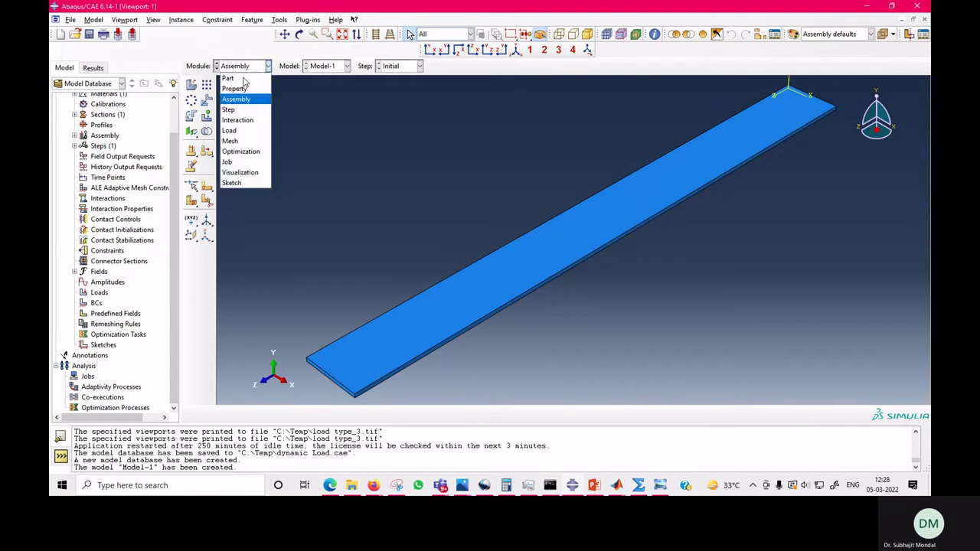
left_click(239, 142)
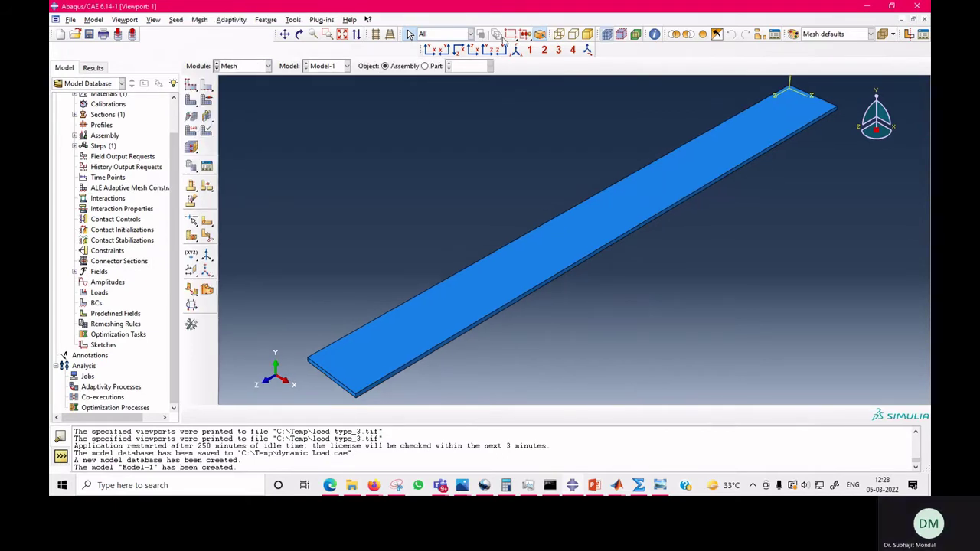
left_click(559, 33)
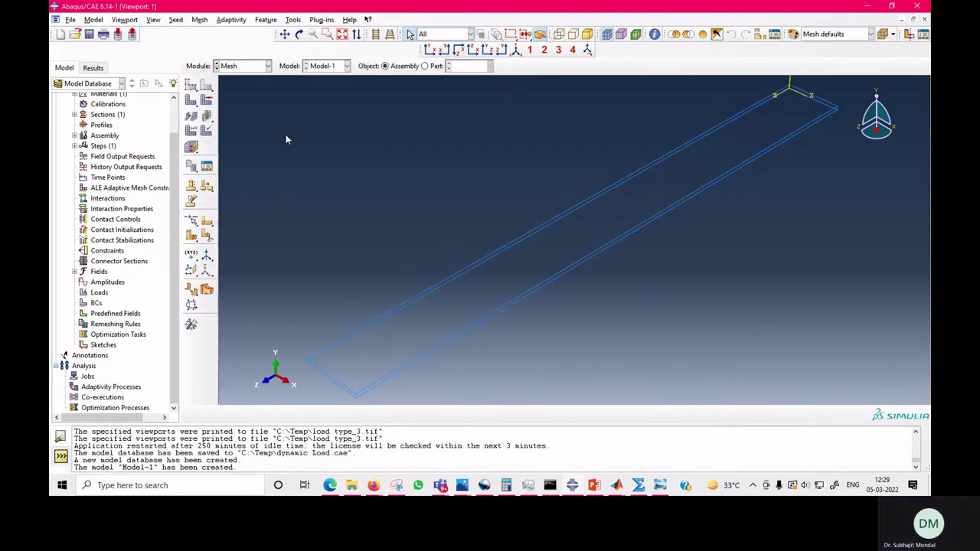
left_click(206, 98)
left_click(497, 263)
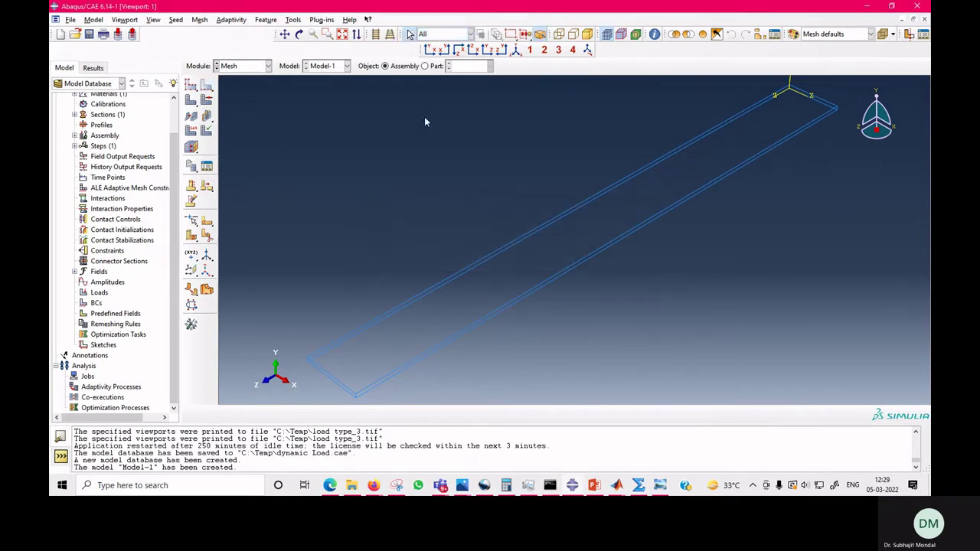
- Make the part the meshing object, show it in wireframe and seed its four long edges by number with 300 elements
left_click(425, 66)
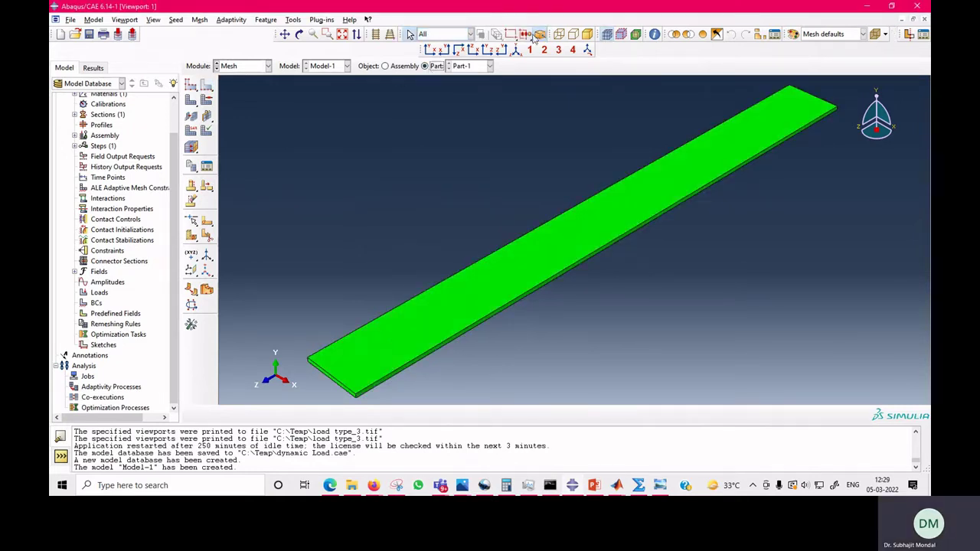
left_click(559, 34)
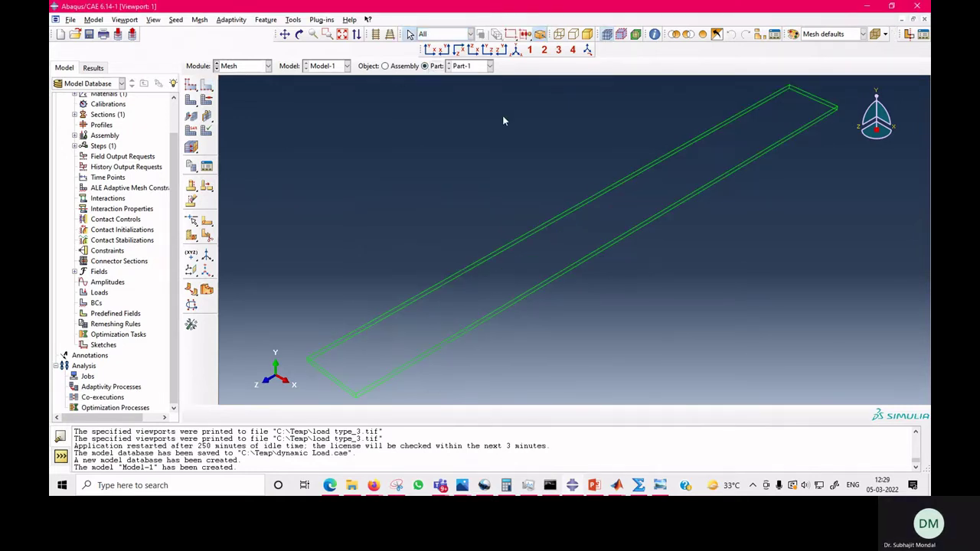
left_click(391, 317)
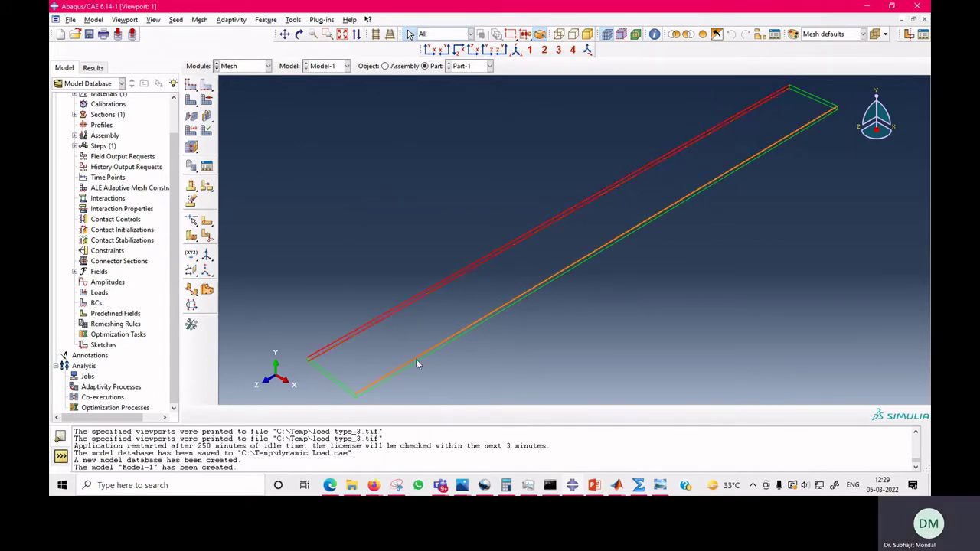
left_click(416, 361, "shift")
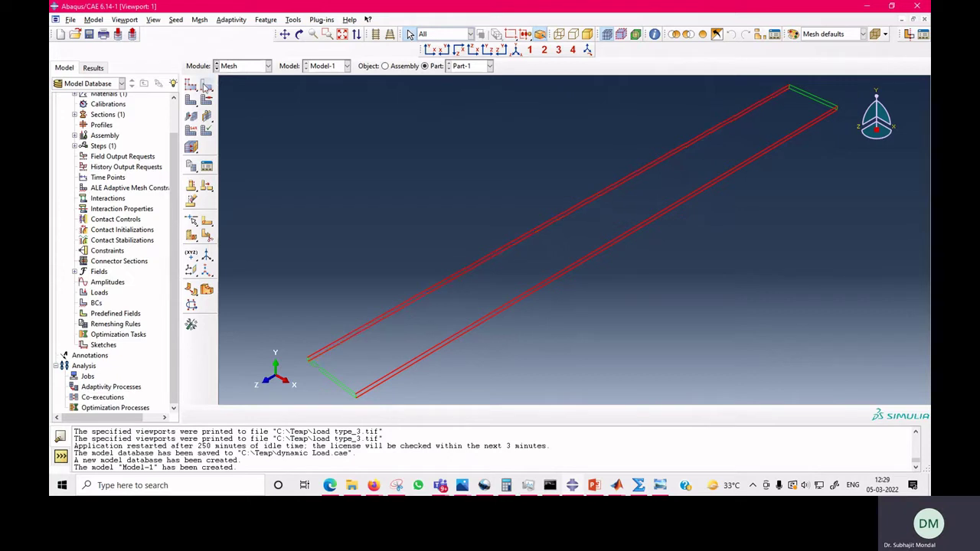
left_click(205, 86)
left_click(89, 134)
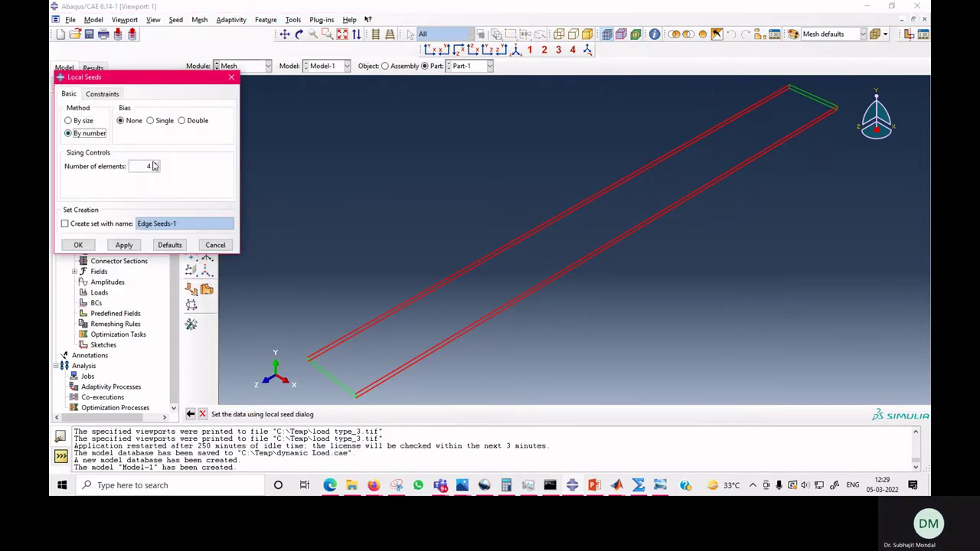
double_click(151, 166)
left_click(128, 246)
left_click(78, 247)
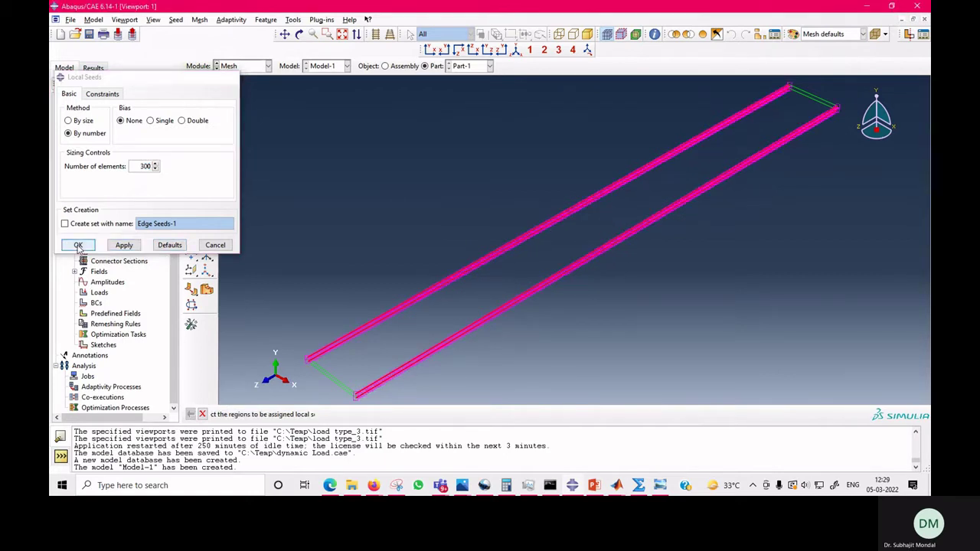
- Seed the four short width edges at both ends of the strip by number with 30 elements
left_click(333, 383)
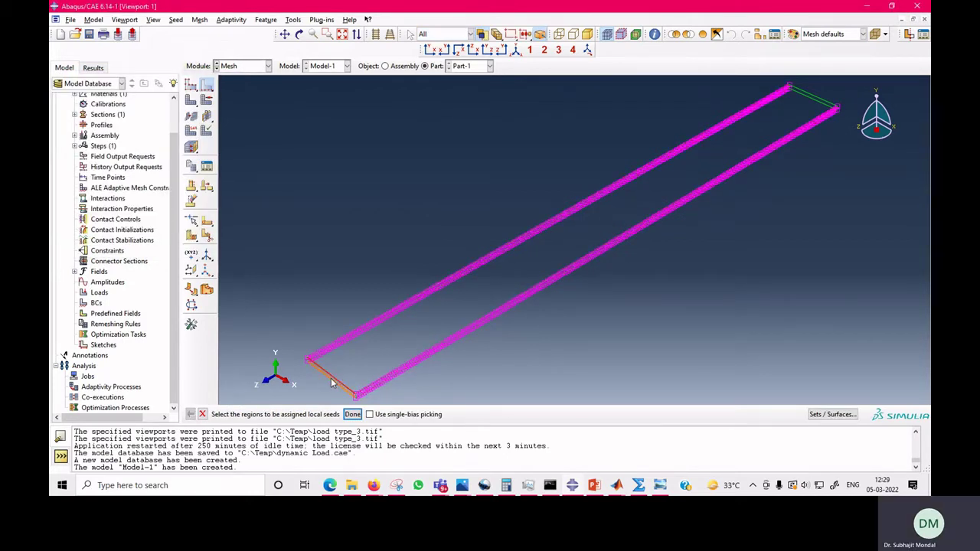
left_click(822, 109, "shift")
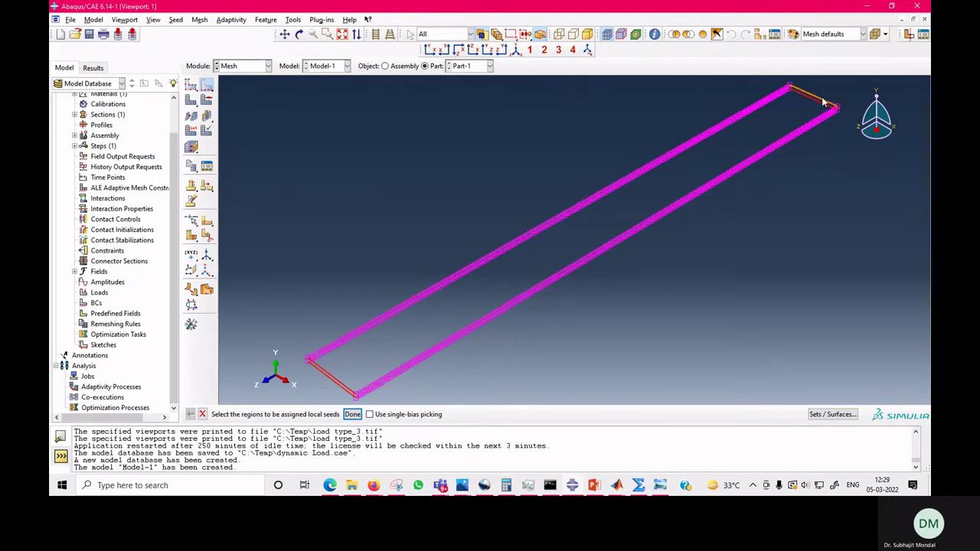
left_click(352, 415)
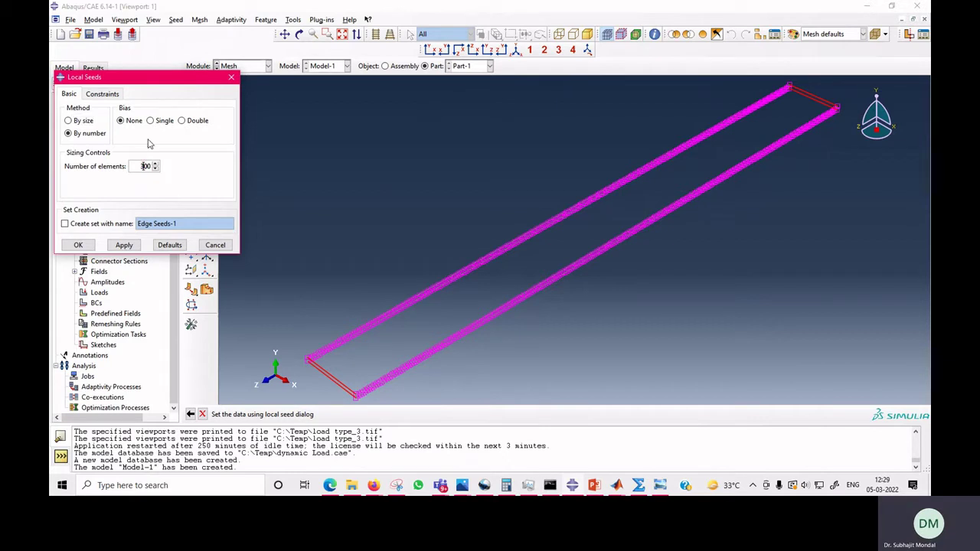
left_click(81, 245)
- Seed the two thickness edges at the near end of the strip by number with 4 elements
left_click(327, 34)
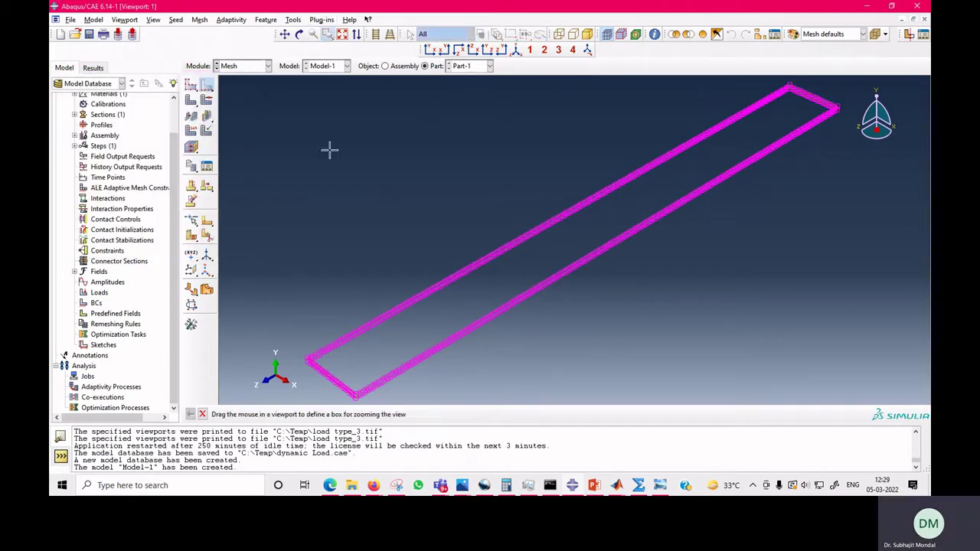
left_click_drag(290, 320, 389, 399)
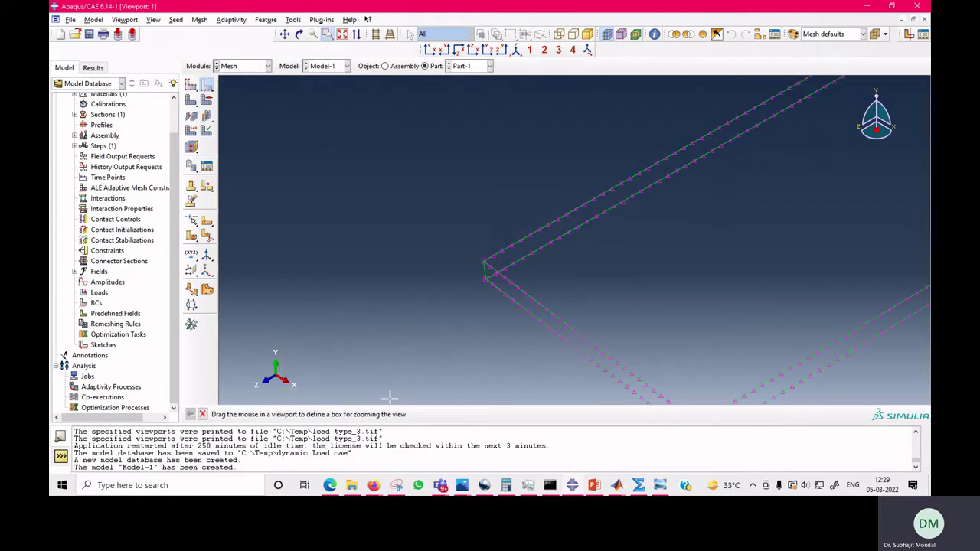
right_click(273, 124)
left_click(290, 178)
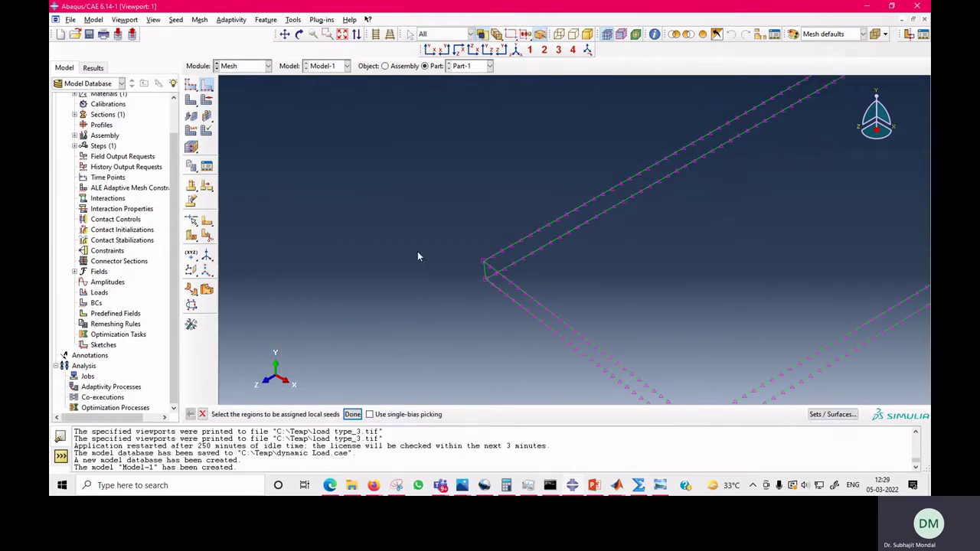
left_click(485, 272)
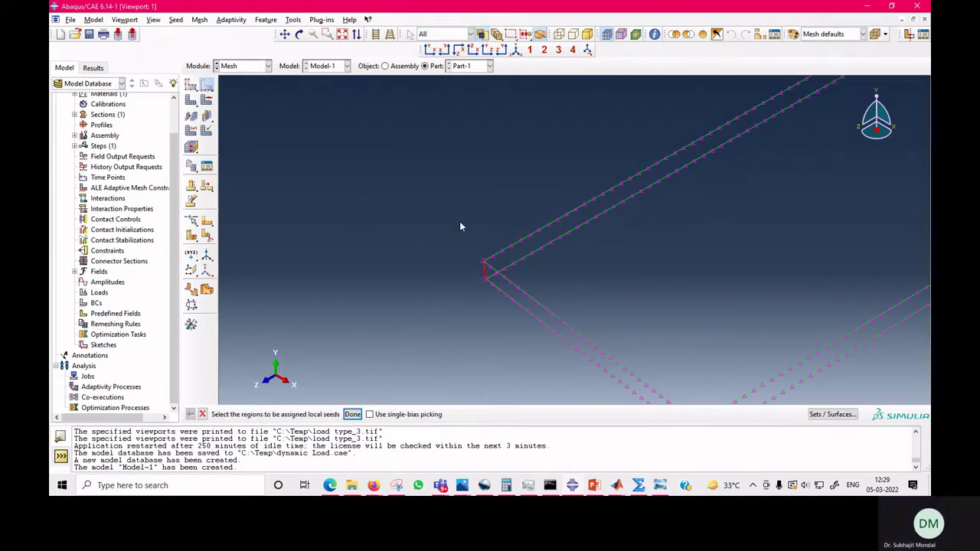
left_click(342, 36)
left_click(327, 35)
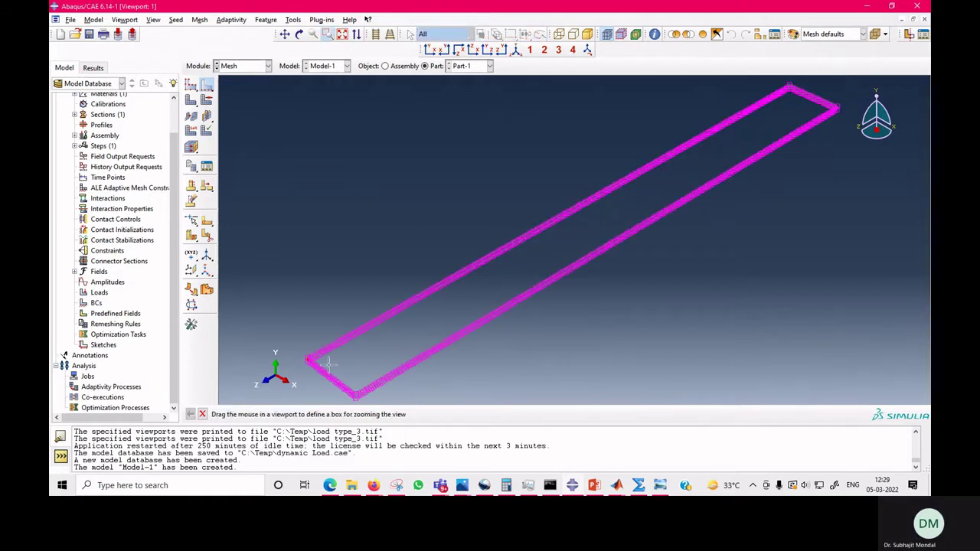
left_click_drag(321, 357, 383, 403)
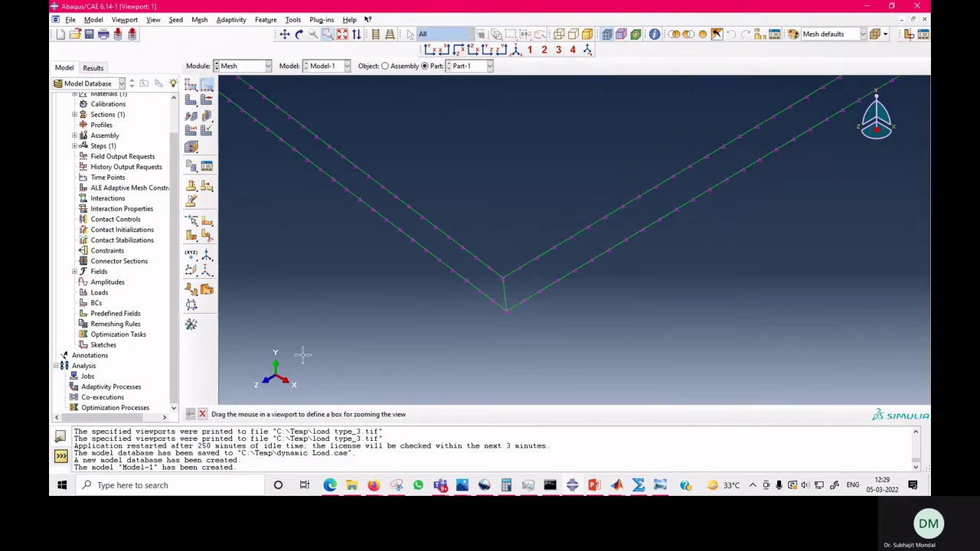
left_click(202, 415)
left_click(507, 303)
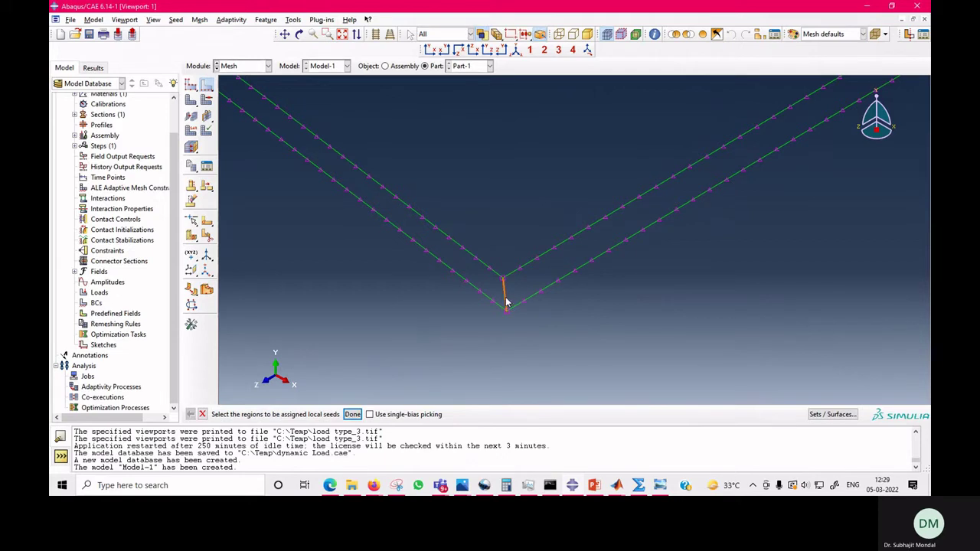
left_click(353, 414)
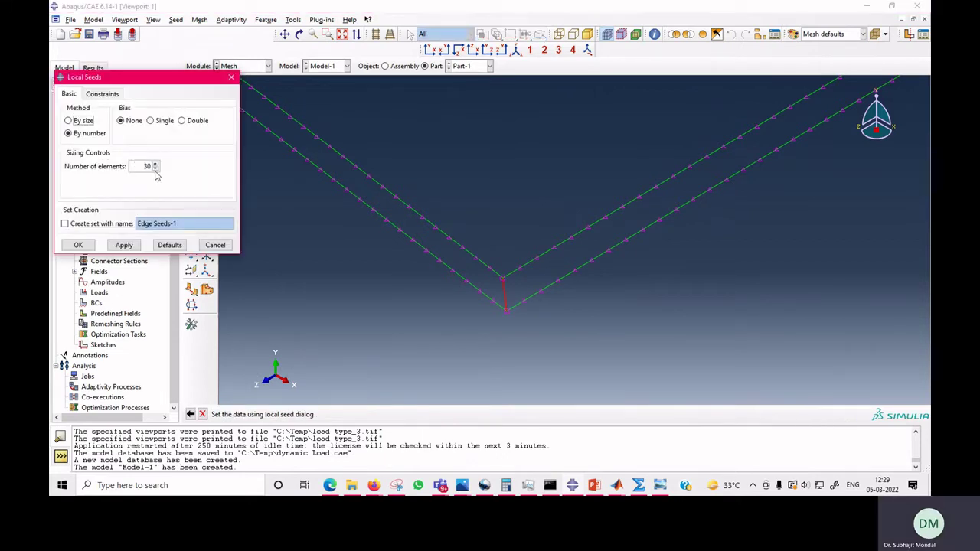
double_click(145, 166)
left_click(124, 245)
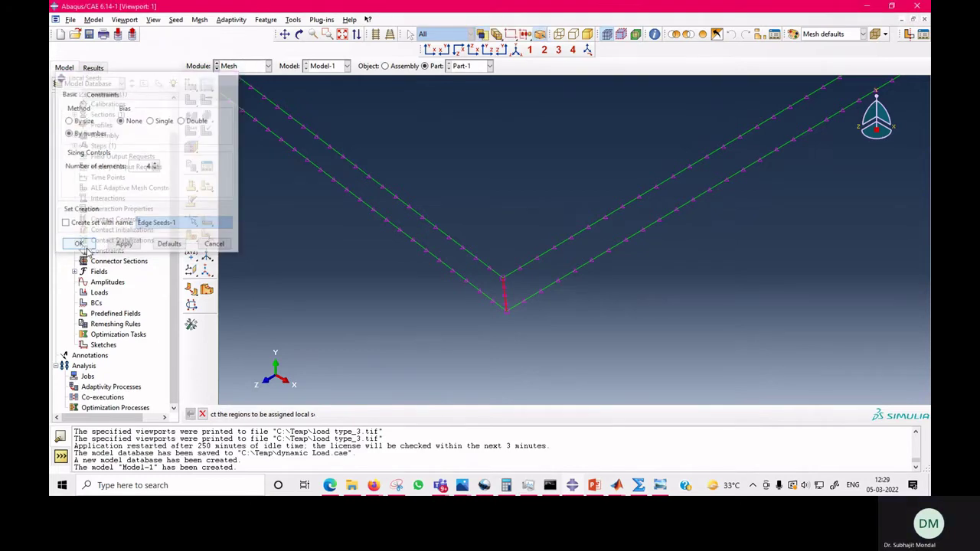
- Seed the two thickness edges at the far end of the strip with 4 elements and end local seeding
left_click(343, 34)
left_click(327, 34)
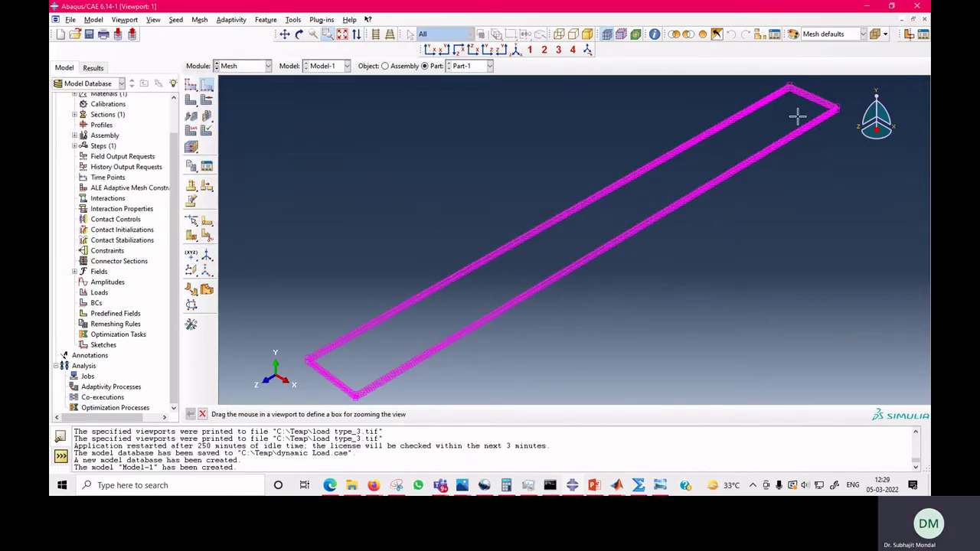
left_click_drag(768, 86, 863, 121)
right_click(425, 161)
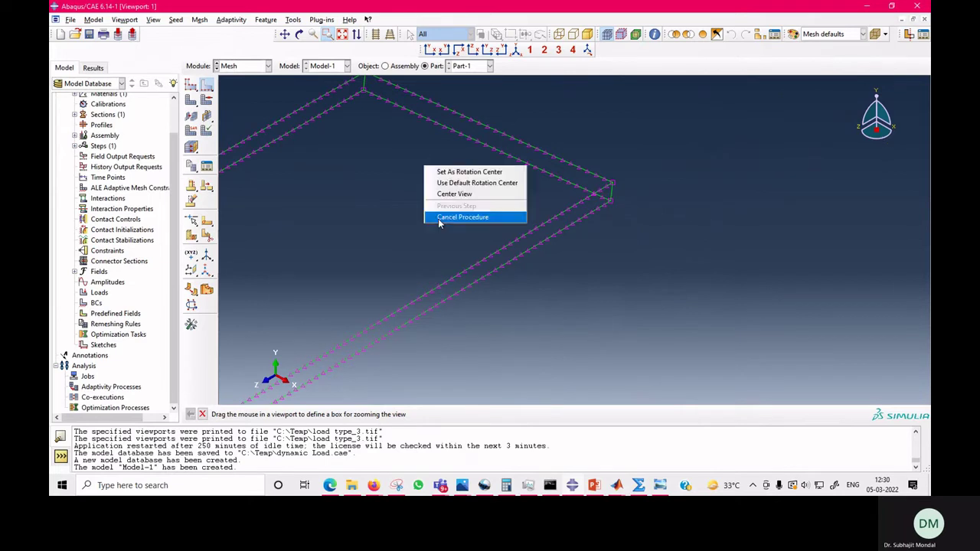
left_click(445, 217)
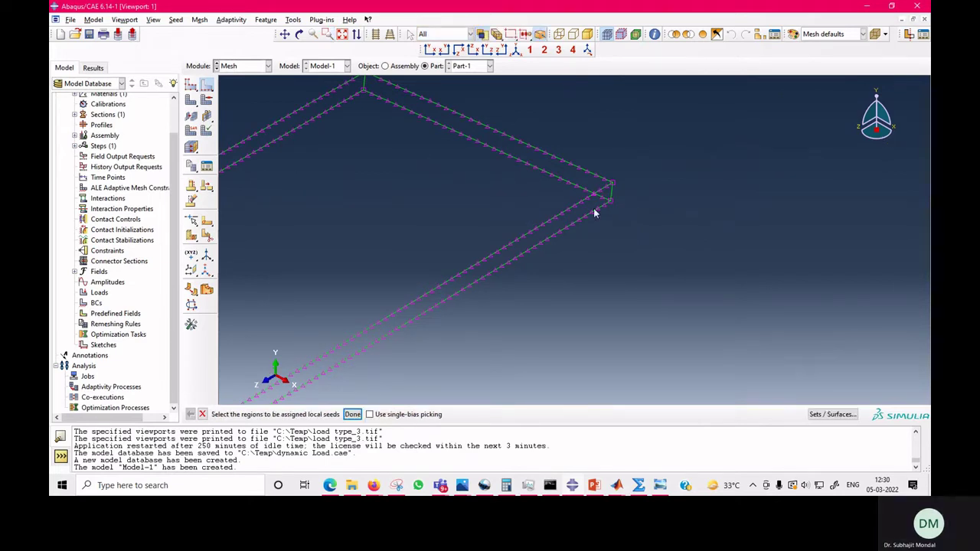
left_click(610, 196)
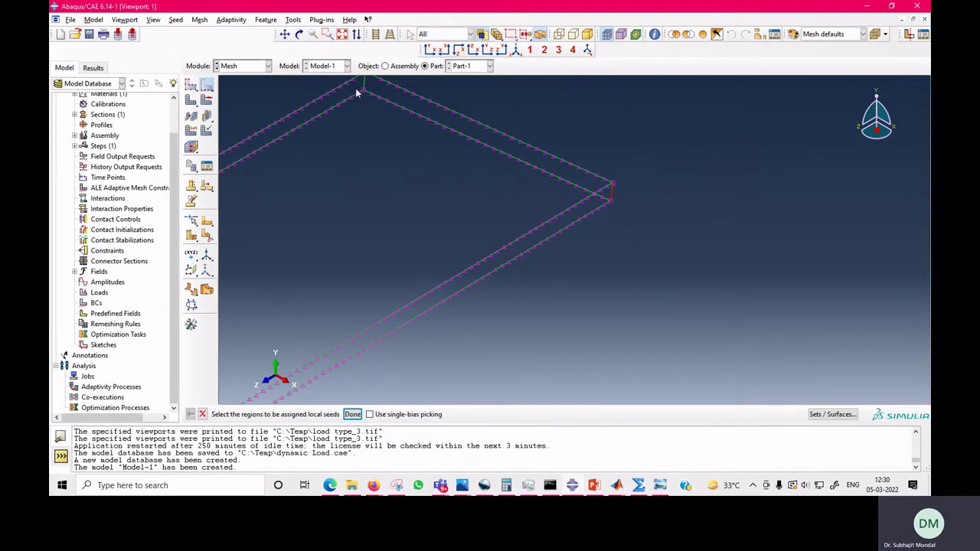
left_click(353, 414)
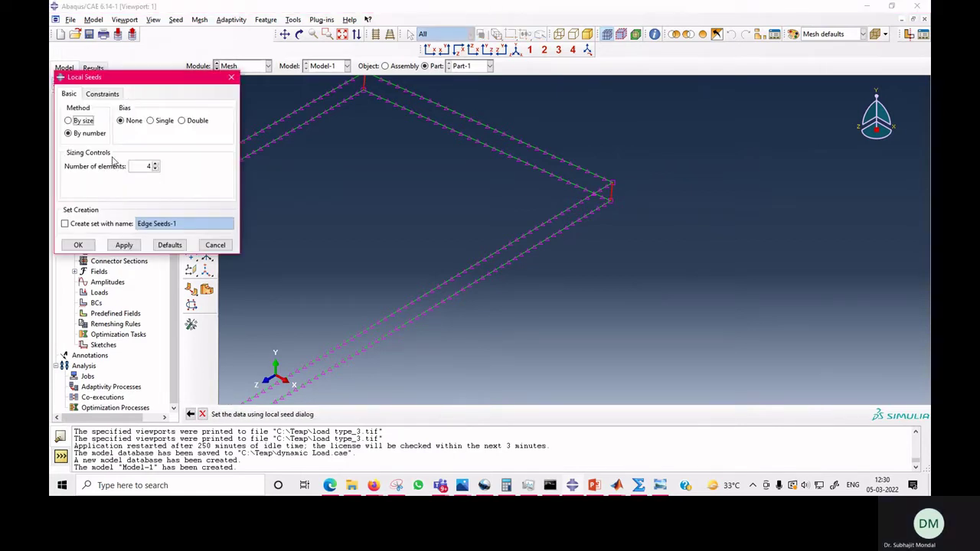
left_click(120, 247)
left_click(78, 245)
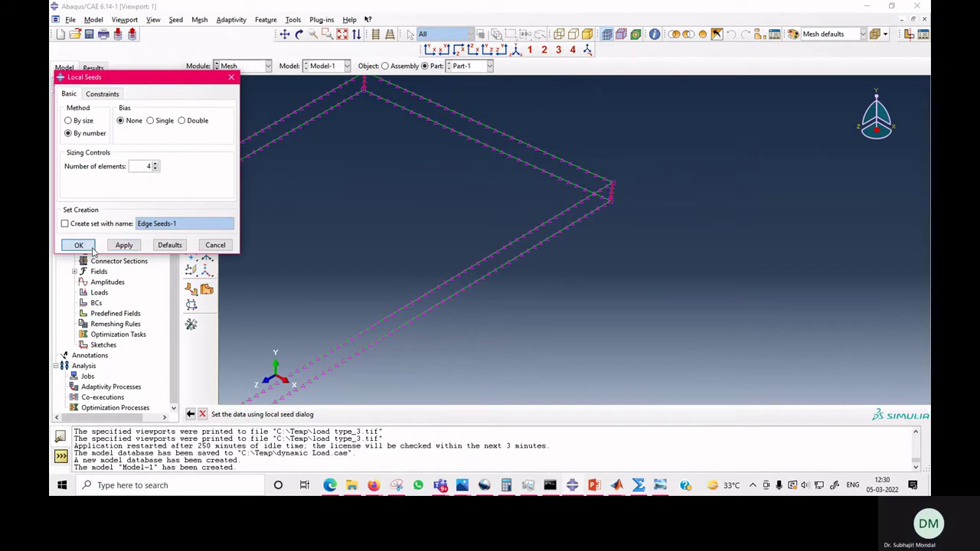
left_click(325, 34)
left_click_drag(593, 168, 660, 256)
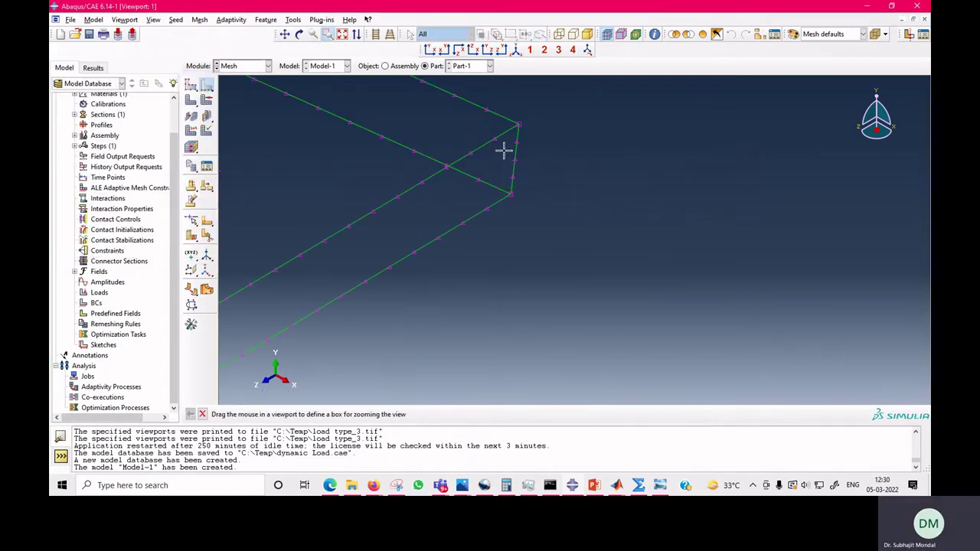
key("Escape")
right_click(720, 213)
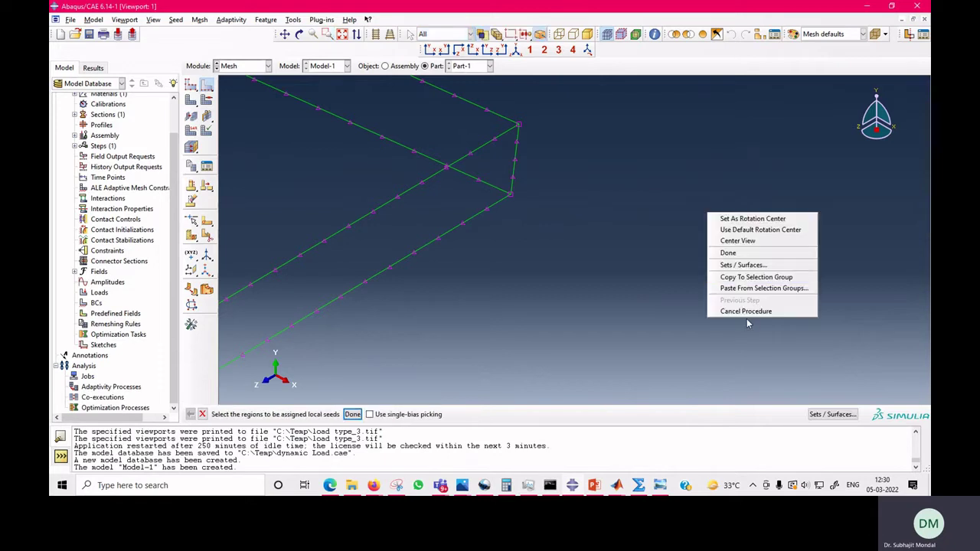
left_click(747, 312)
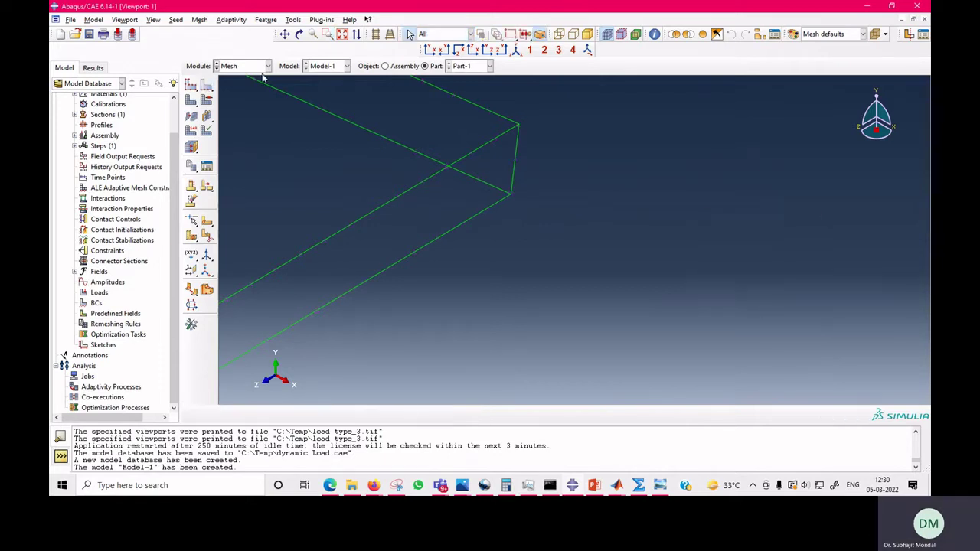
- Generate the mesh on Part-1 and display the whole meshed strip shaded
left_click(191, 100)
left_click(283, 414)
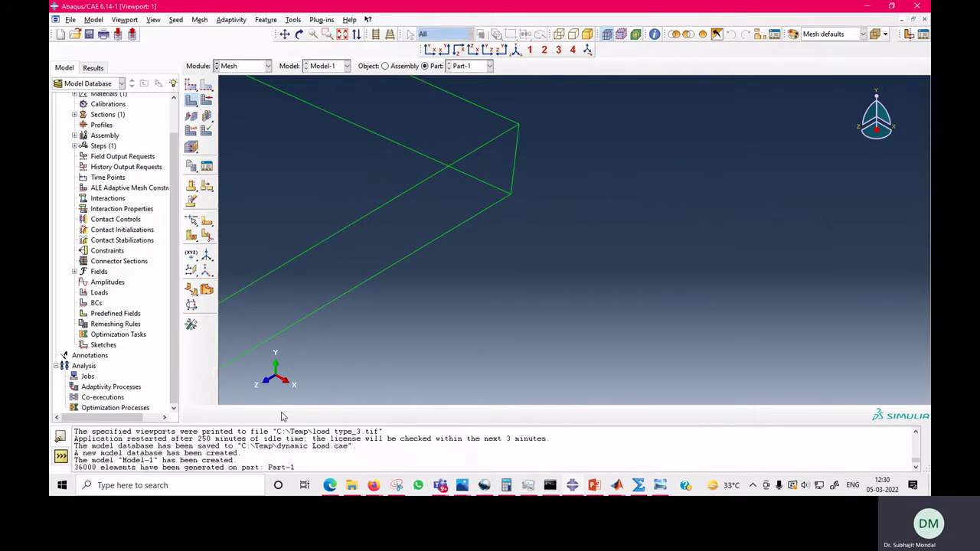
left_click(587, 35)
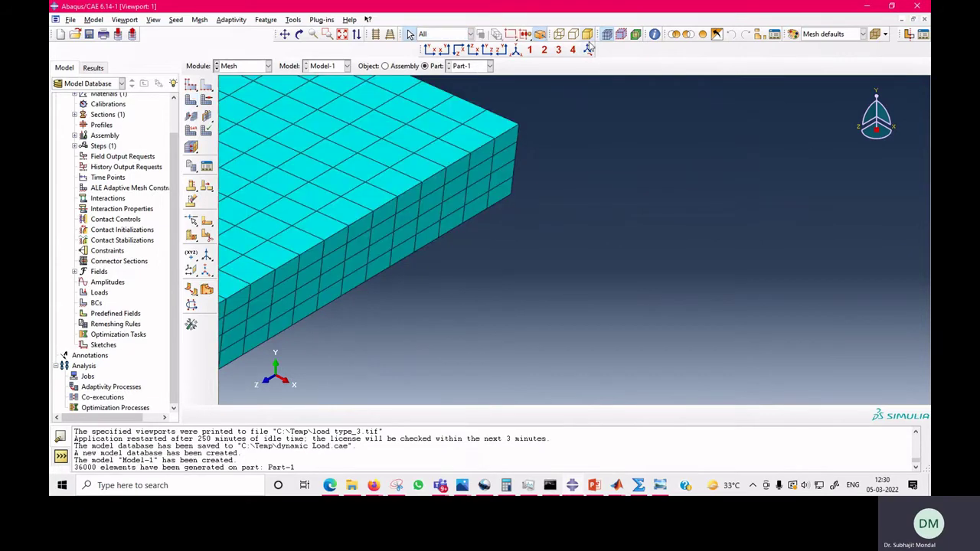
left_click(343, 35)
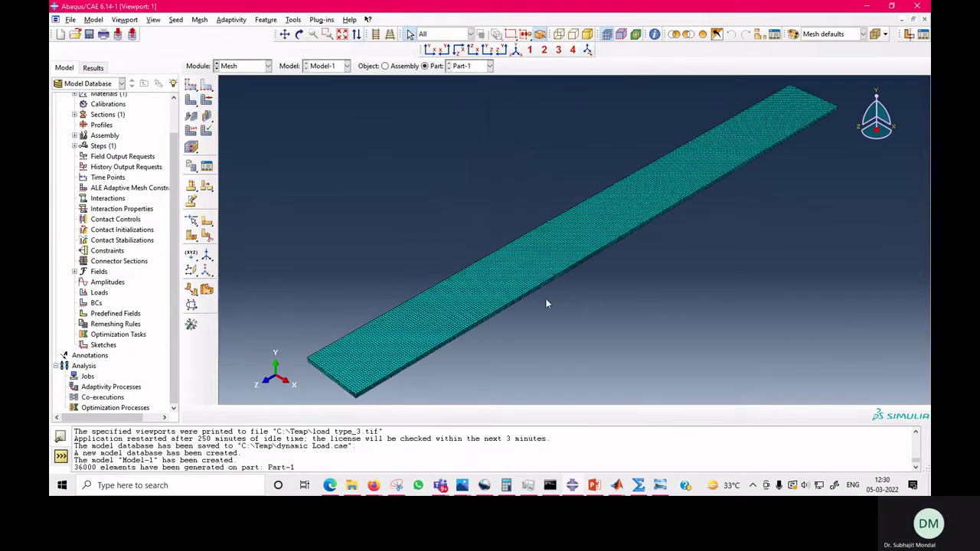
- Create a linear perturbation Buckle step after Initial in the Step module, using the Subspace eigensolver and specifying the number of eigenvalues requested
left_click(255, 66)
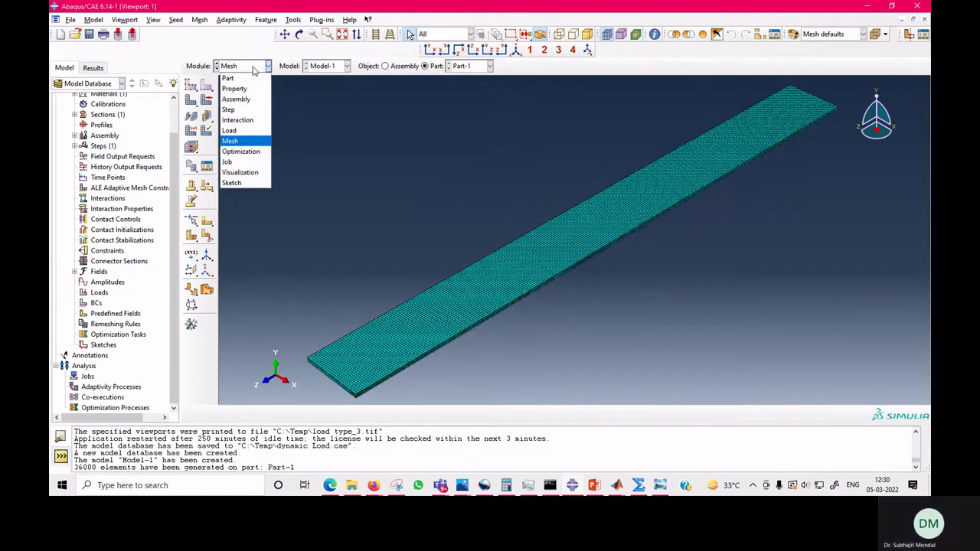
left_click(238, 110)
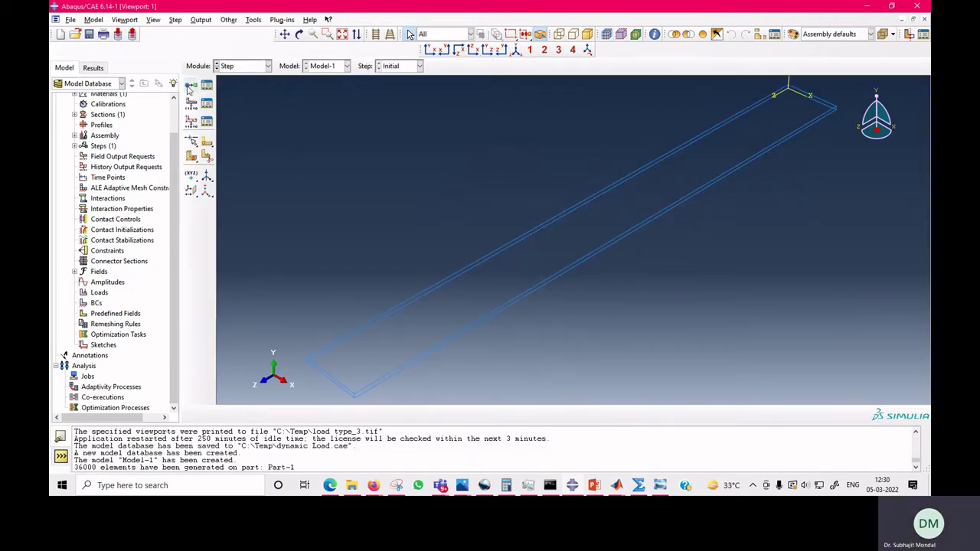
left_click(188, 87)
left_click(136, 207)
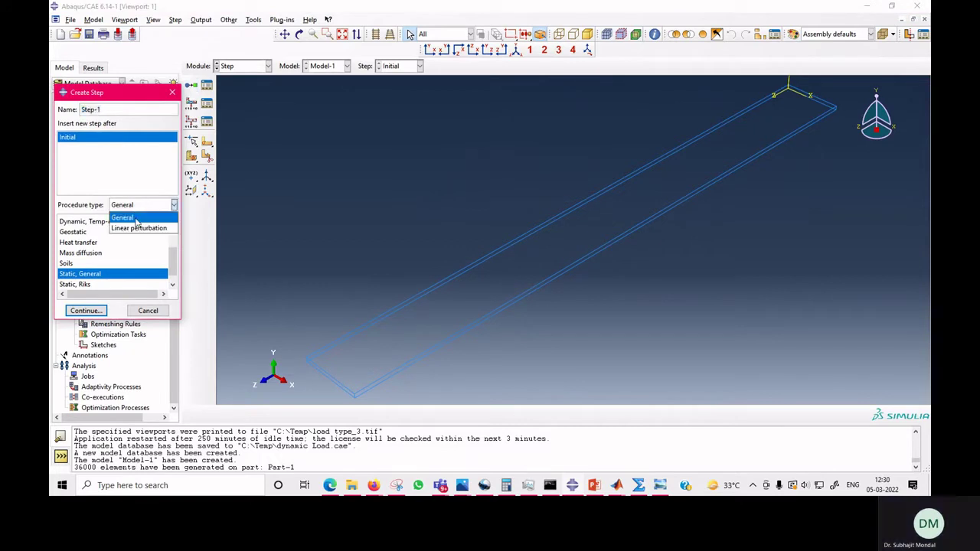
left_click(139, 228)
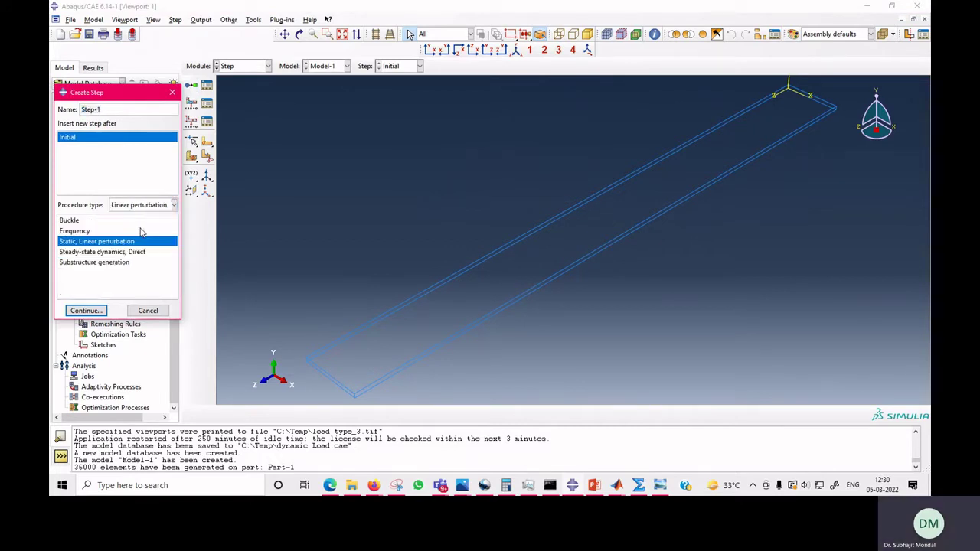
left_click(70, 220)
left_click(85, 311)
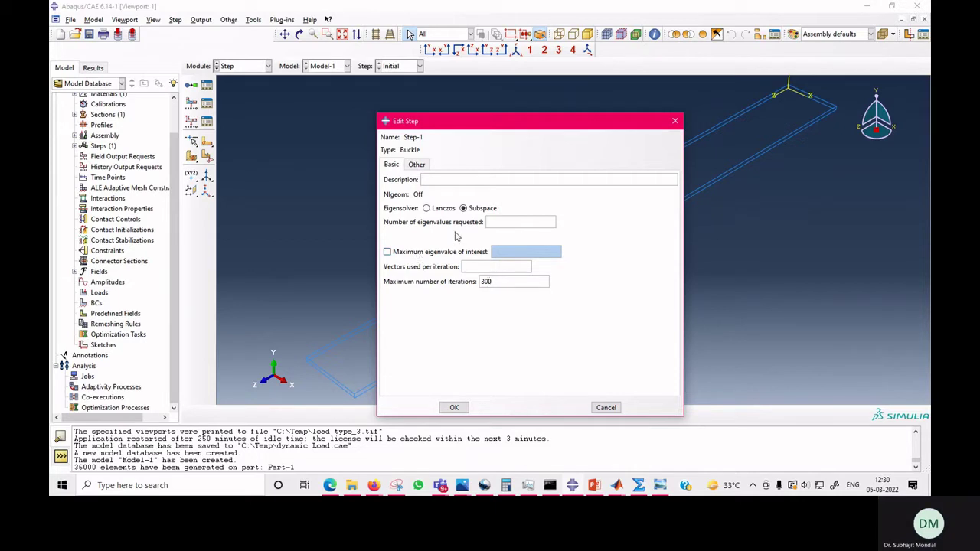
left_click(525, 221)
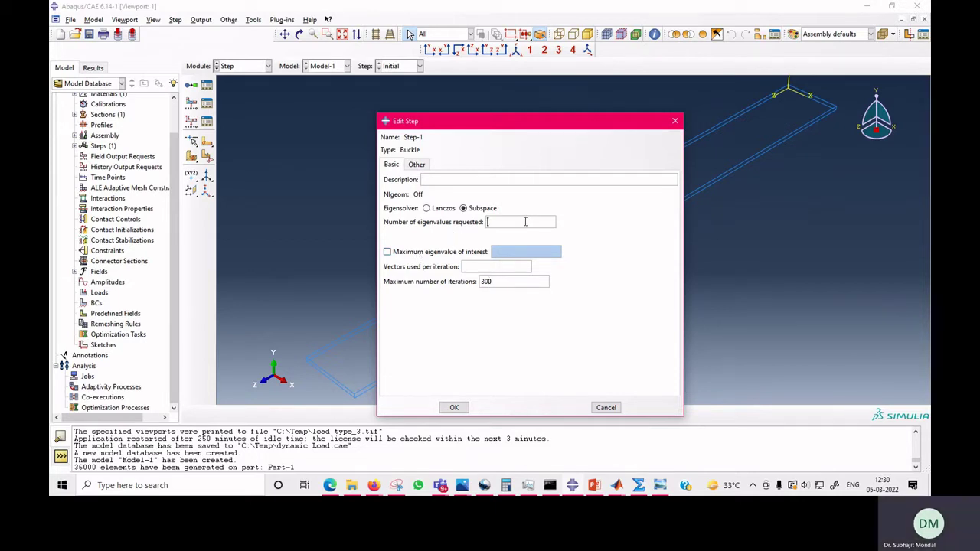
left_click(454, 408)
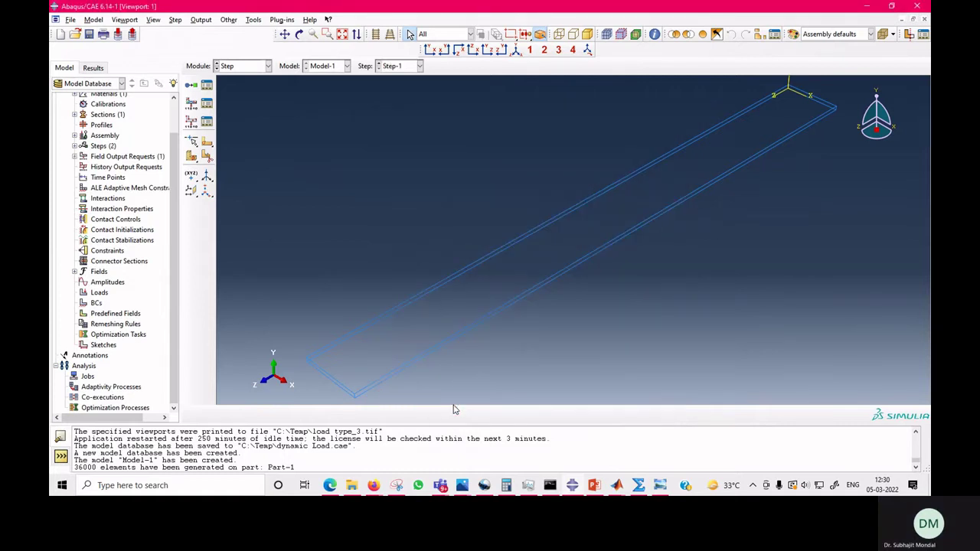
- In the Load module, start a Symmetry/Antisymmetry/Encastre boundary condition in Step-1 on the strip's near end face
left_click(256, 69)
left_click(238, 132)
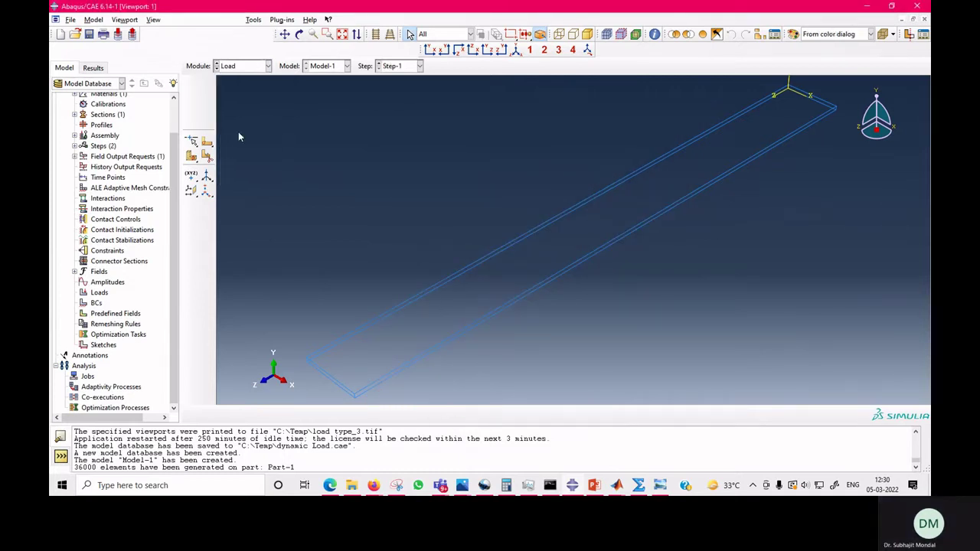
left_click(191, 102)
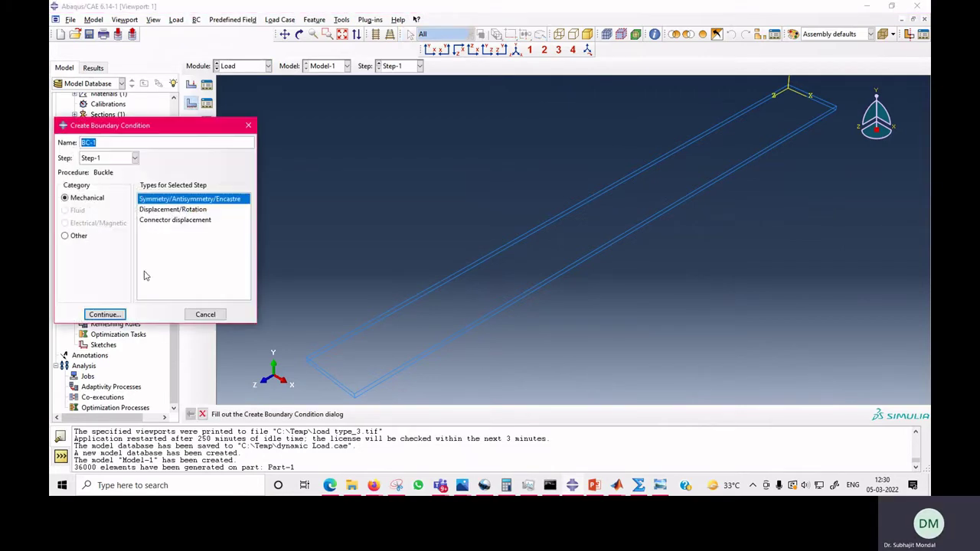
left_click(105, 316)
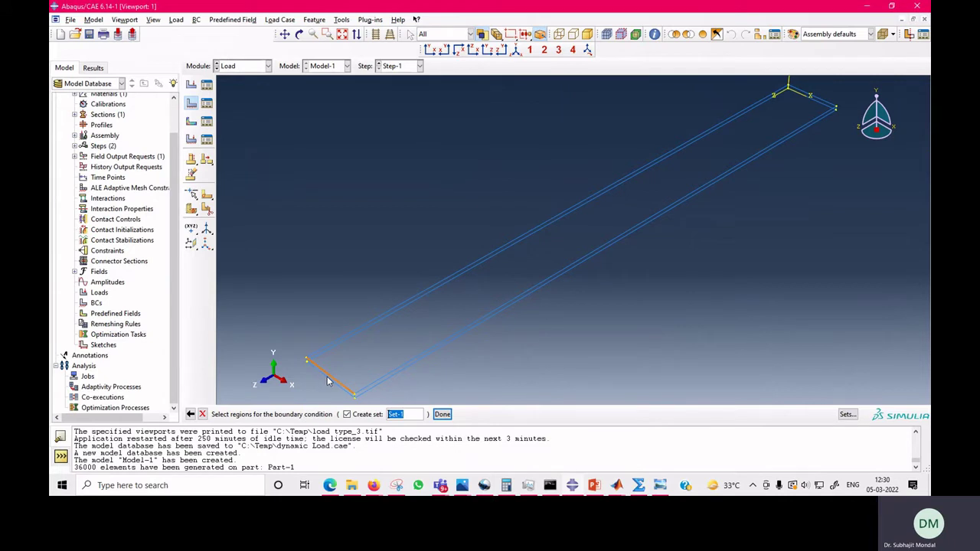
left_click(587, 35)
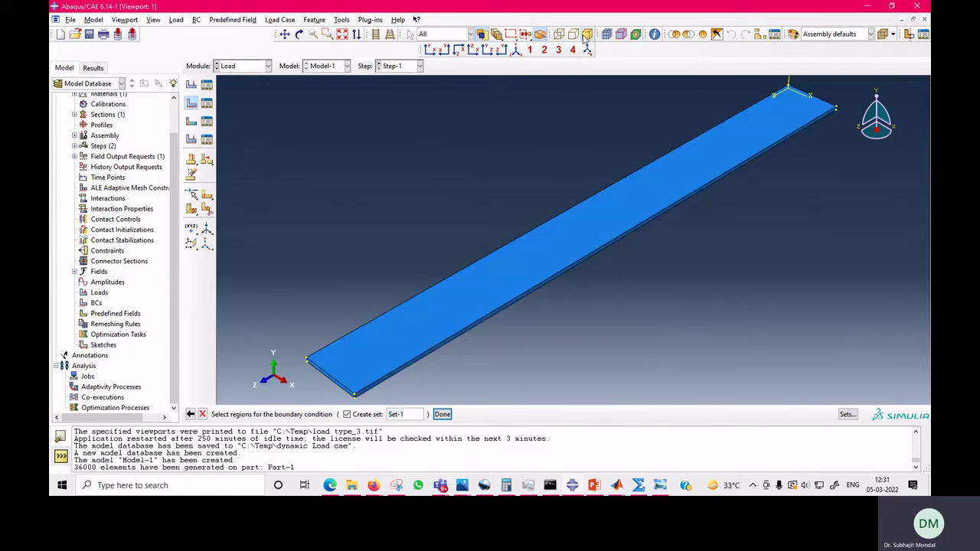
left_click_drag(378, 367, 486, 274)
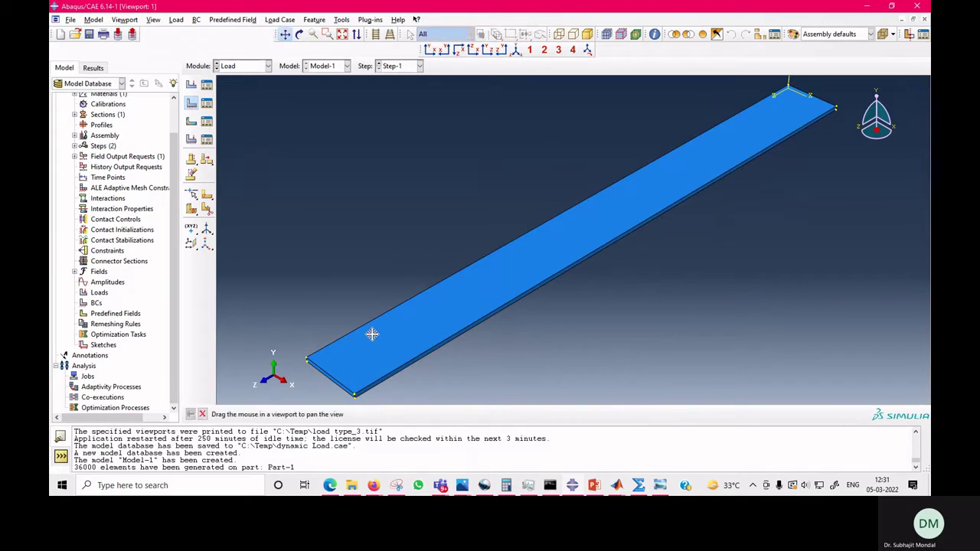
scroll(437, 274, "up", 5)
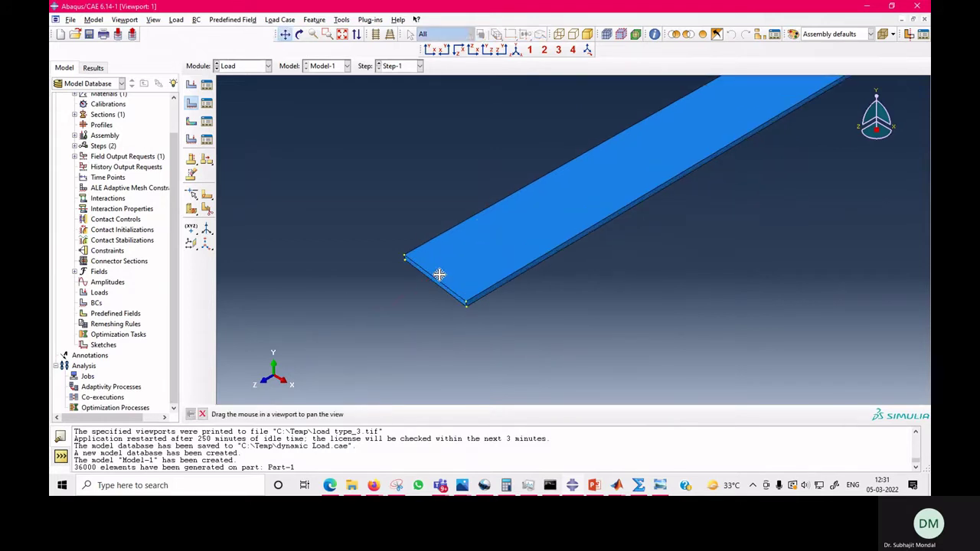
right_click(321, 301)
left_click(356, 349)
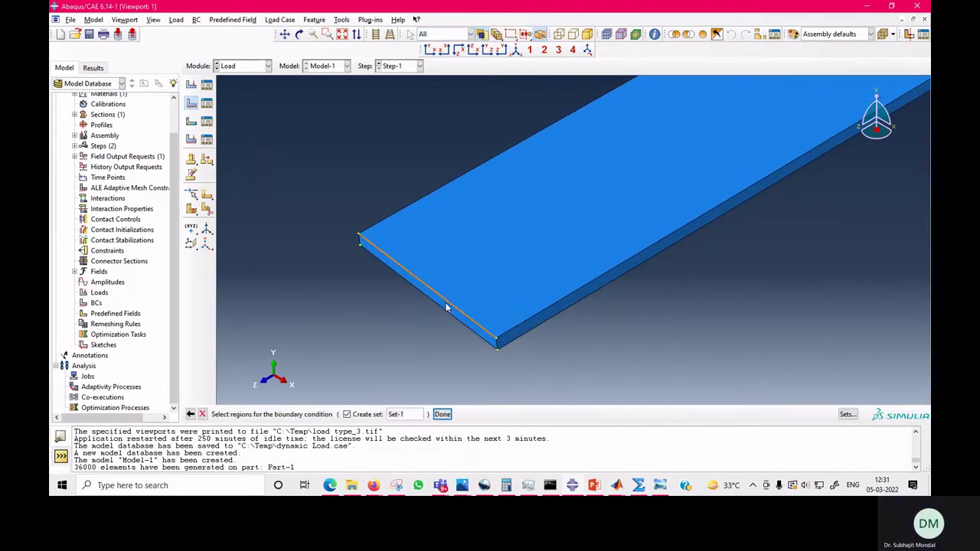
left_click(448, 310)
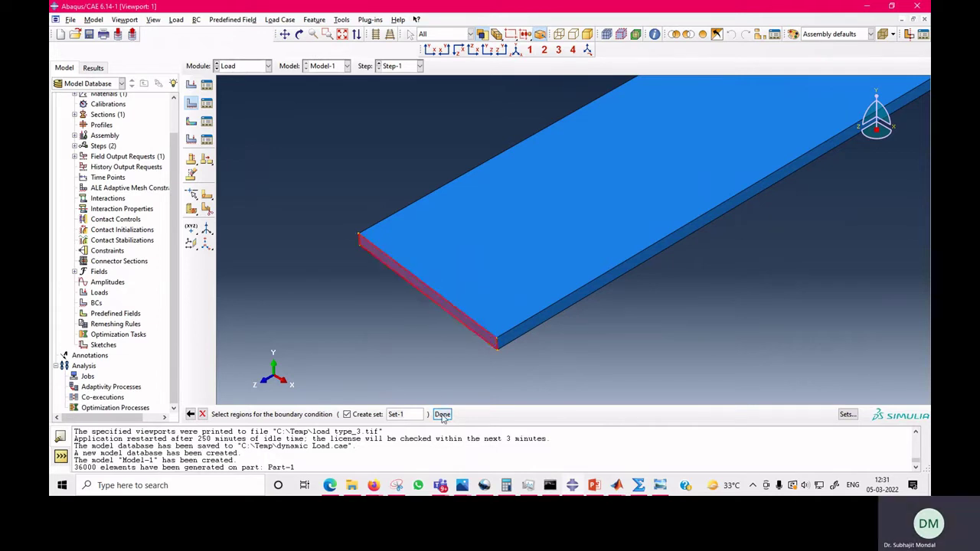
left_click(442, 415)
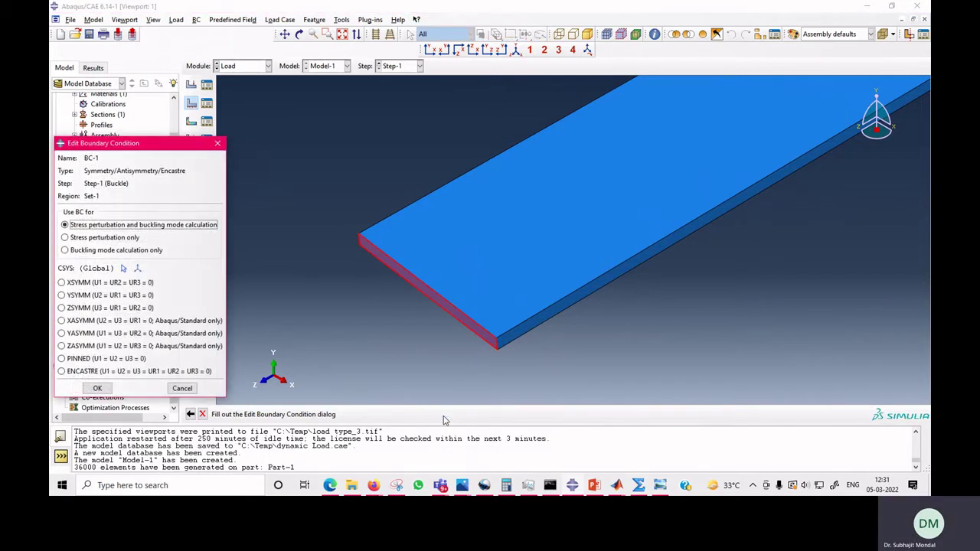
- Define the near end's boundary condition as PINNED (U1 = U2 = U3 = 0) for stress perturbation and buckling mode calculation
left_click(119, 360)
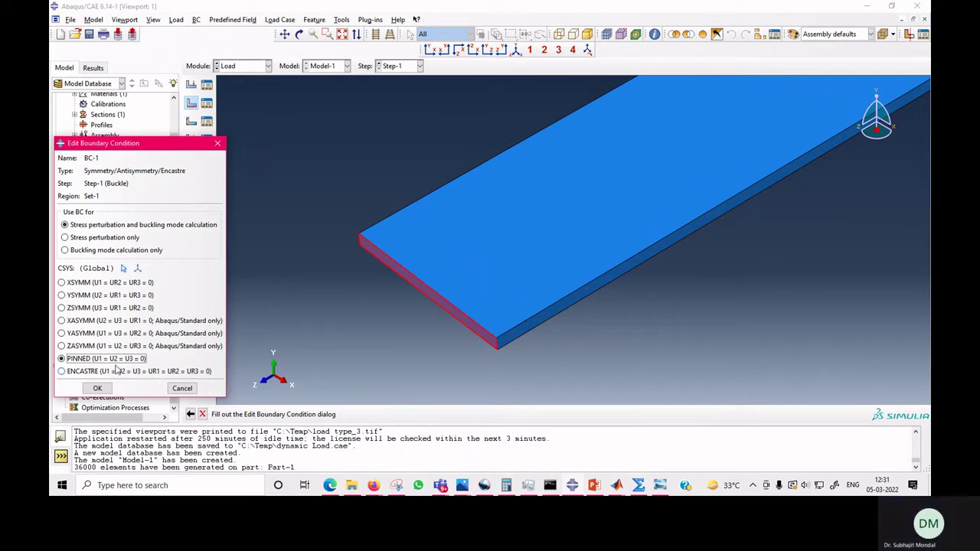
left_click(98, 388)
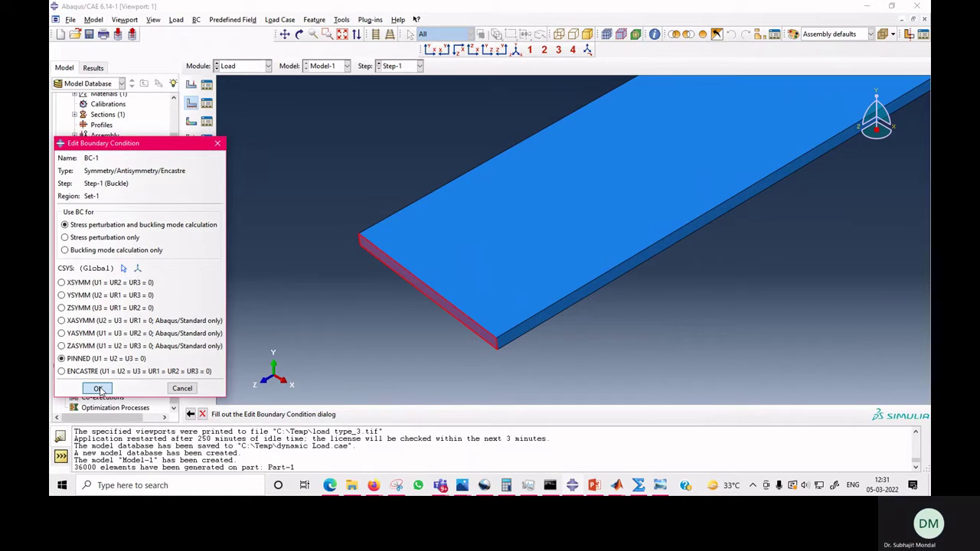
left_click(98, 388)
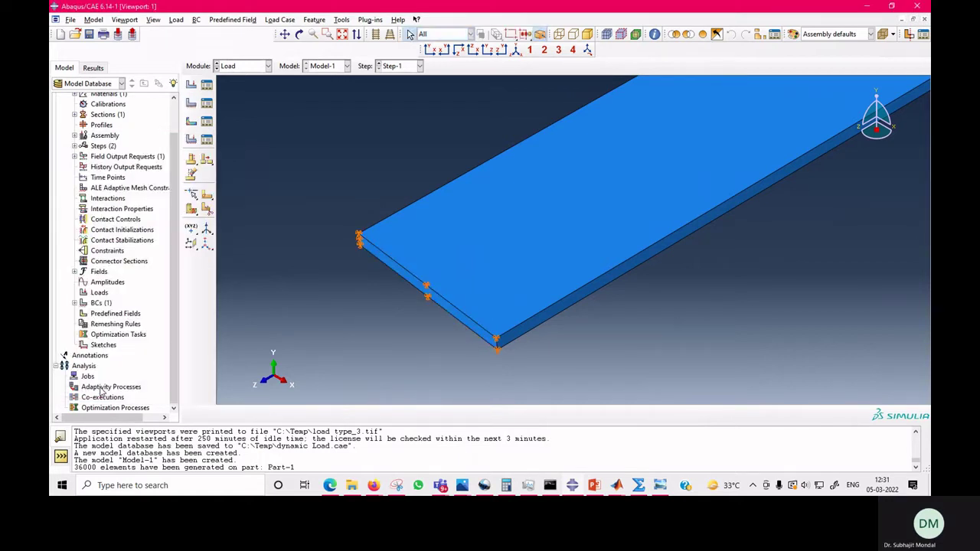
- Rotate the model to expose the strip's far end face
left_click(343, 34)
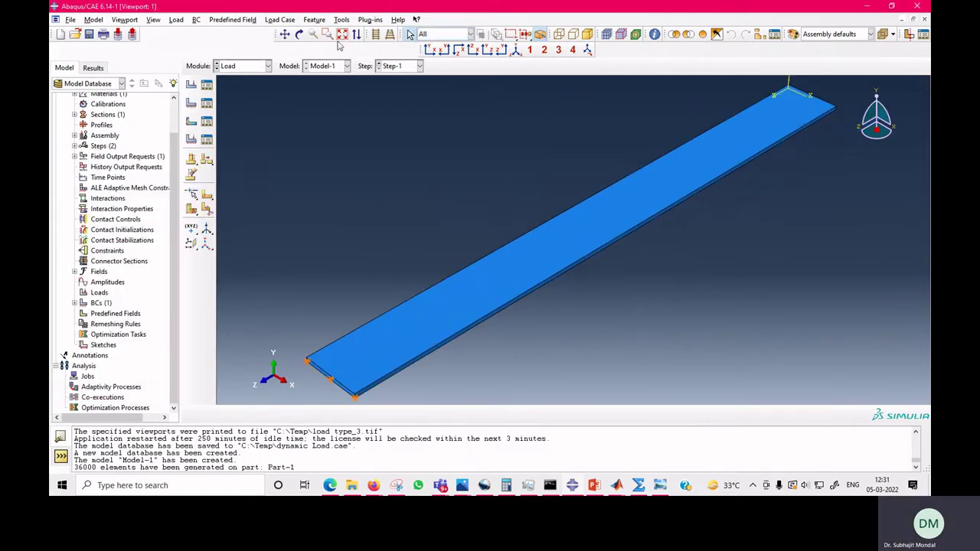
left_click(300, 36)
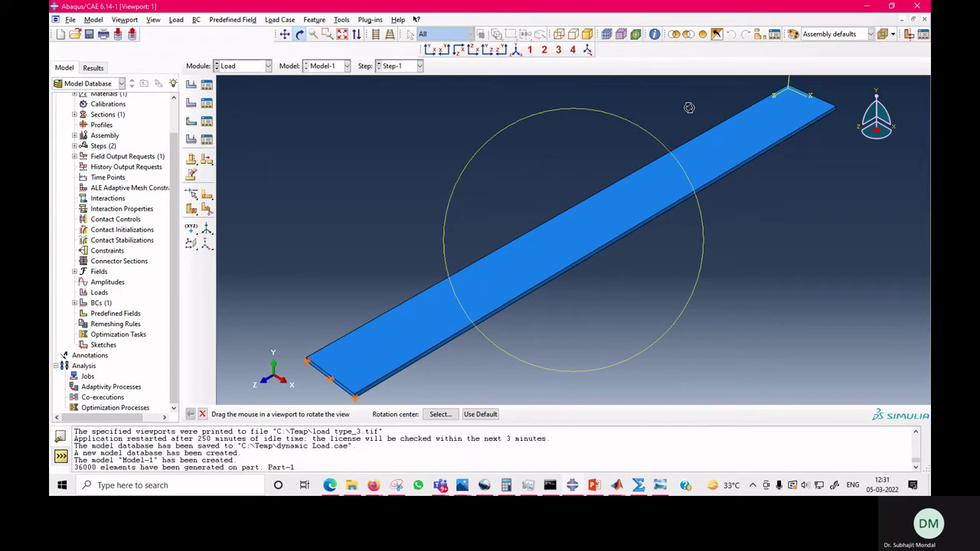
left_click_drag(690, 108, 553, 257)
right_click(553, 258)
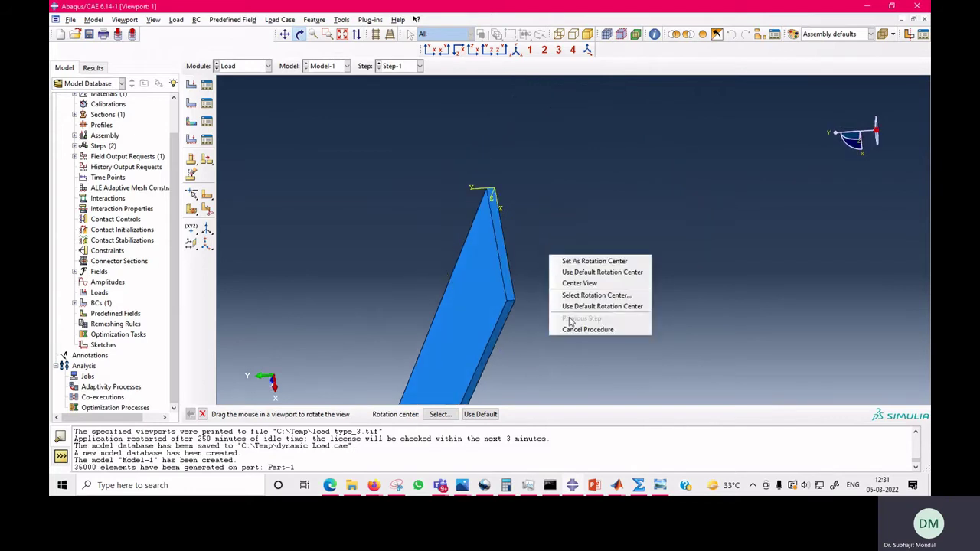
left_click(582, 329)
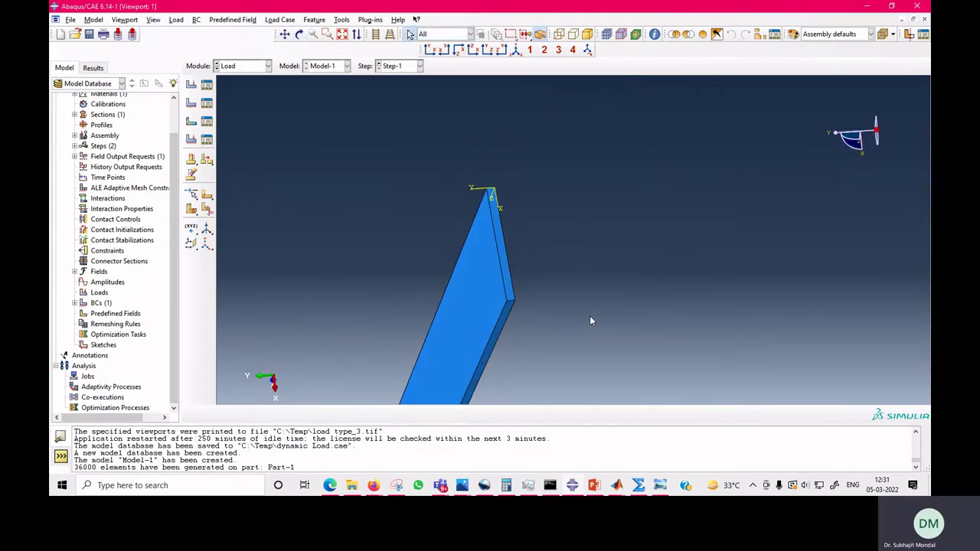
left_click(190, 103)
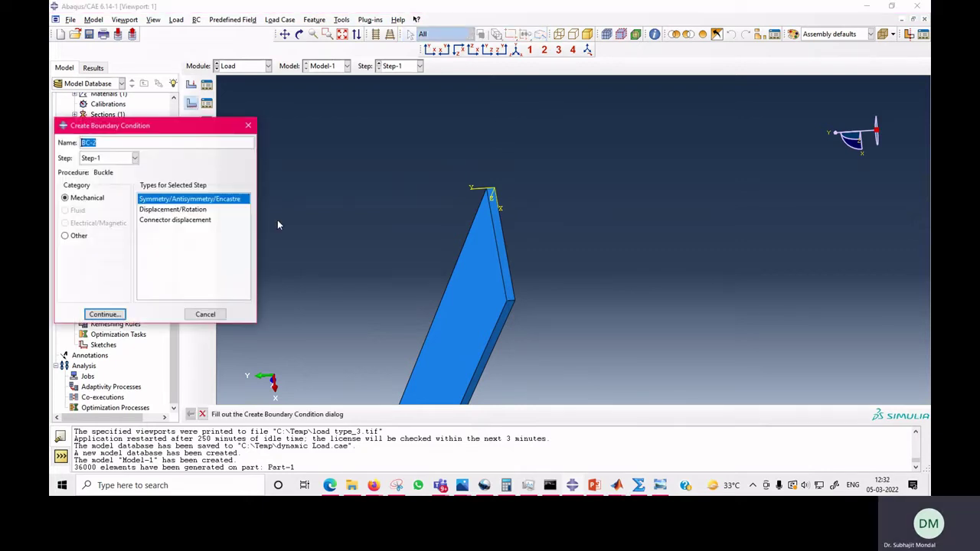
left_click(107, 314)
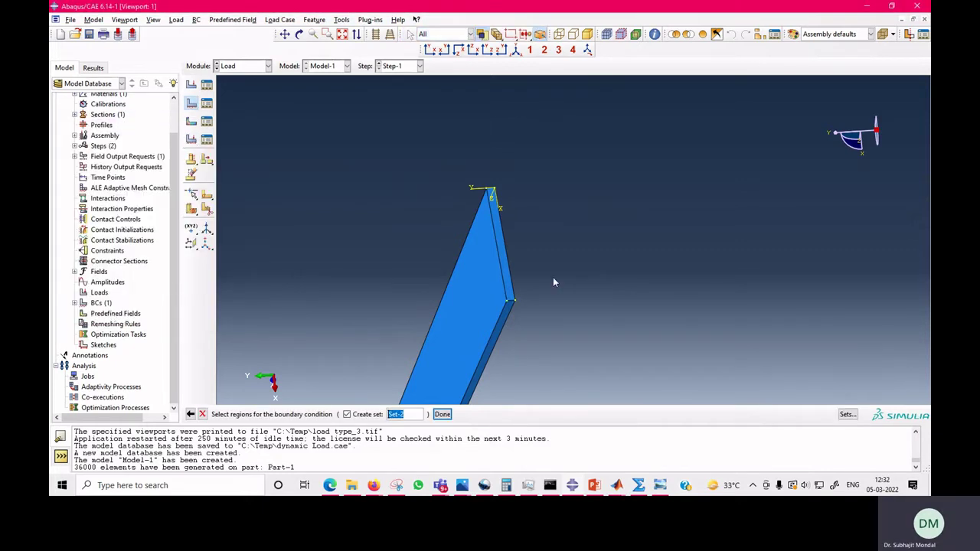
left_click(509, 295)
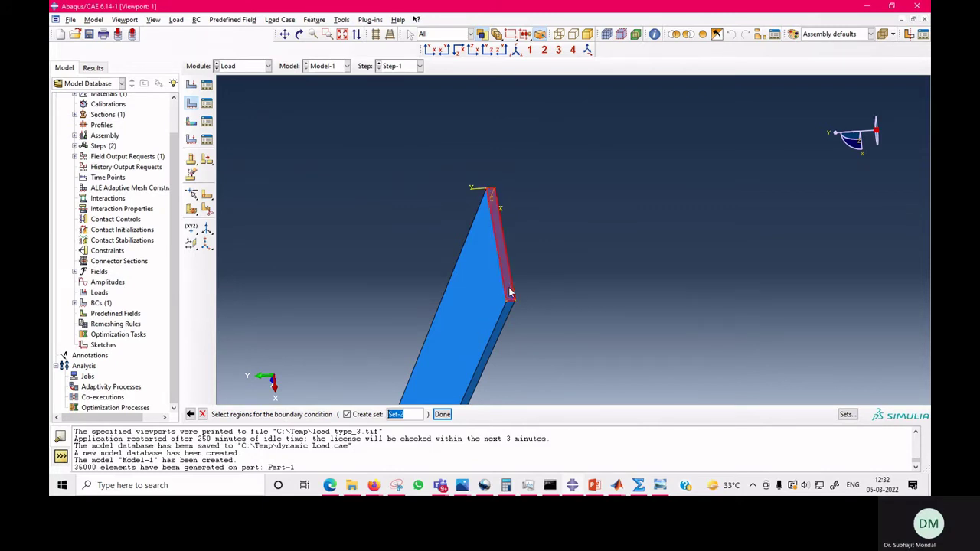
left_click(442, 414)
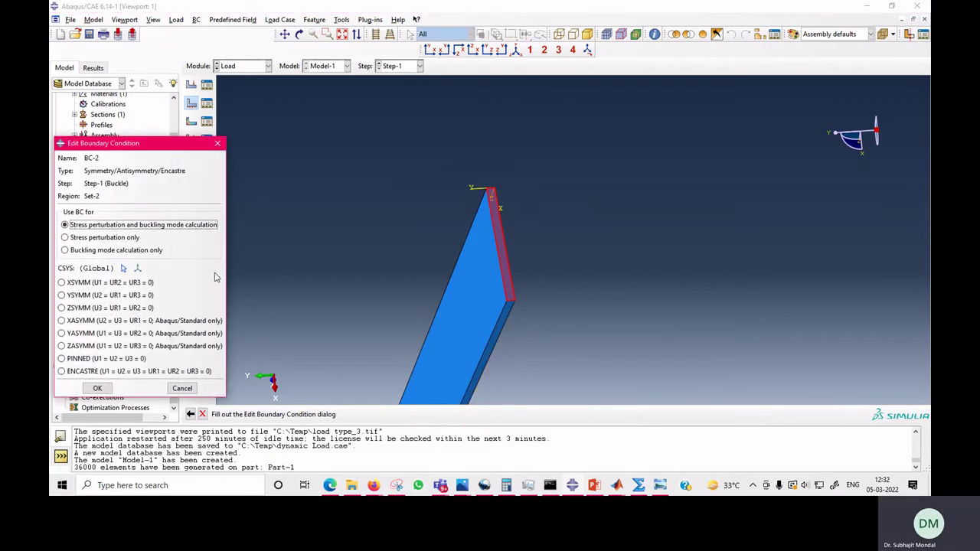
left_click(187, 391)
- Create a Displacement/Rotation boundary condition in Step-1 on the strip's far end face, with U1 and U2 set to 0
left_click(191, 103)
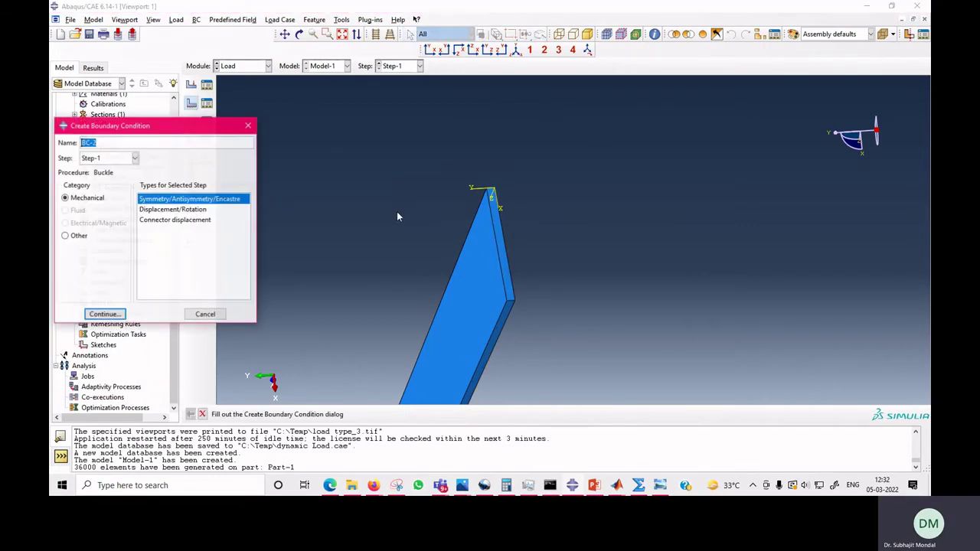
left_click(173, 209)
left_click(104, 314)
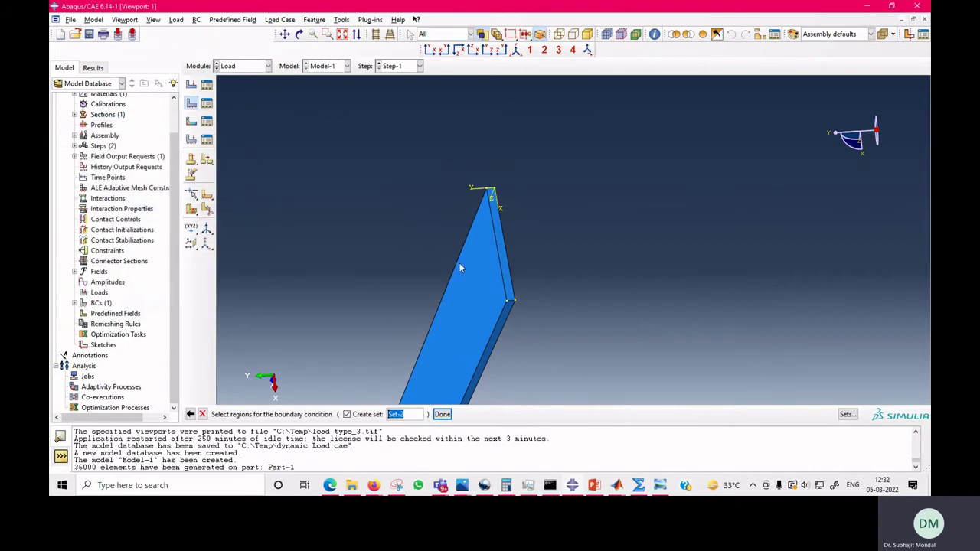
left_click(510, 283)
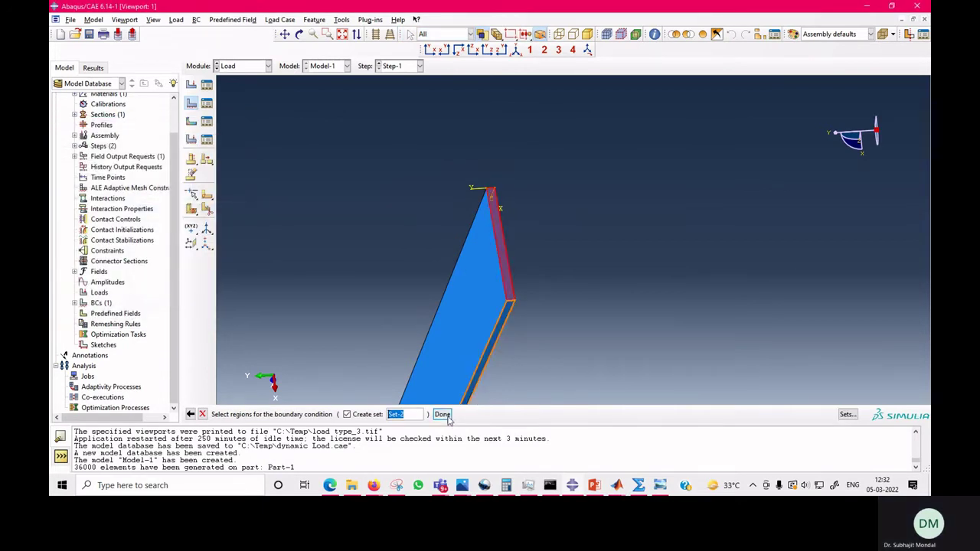
left_click(442, 414)
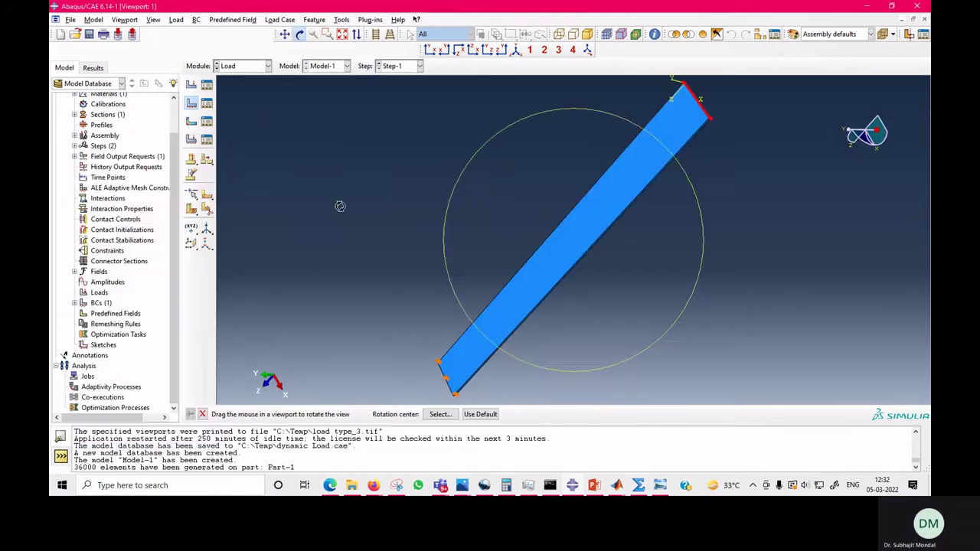
left_click(204, 415)
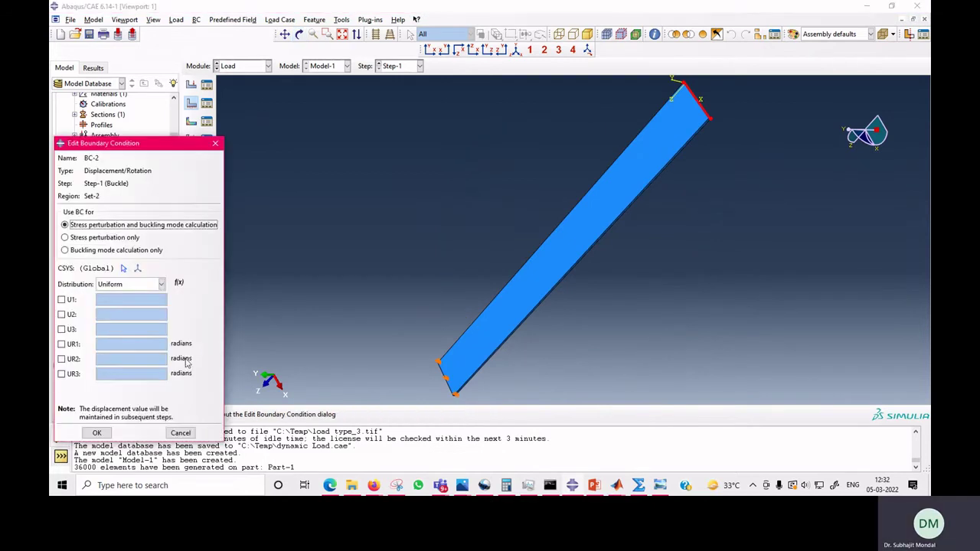
left_click(62, 299)
left_click(62, 314)
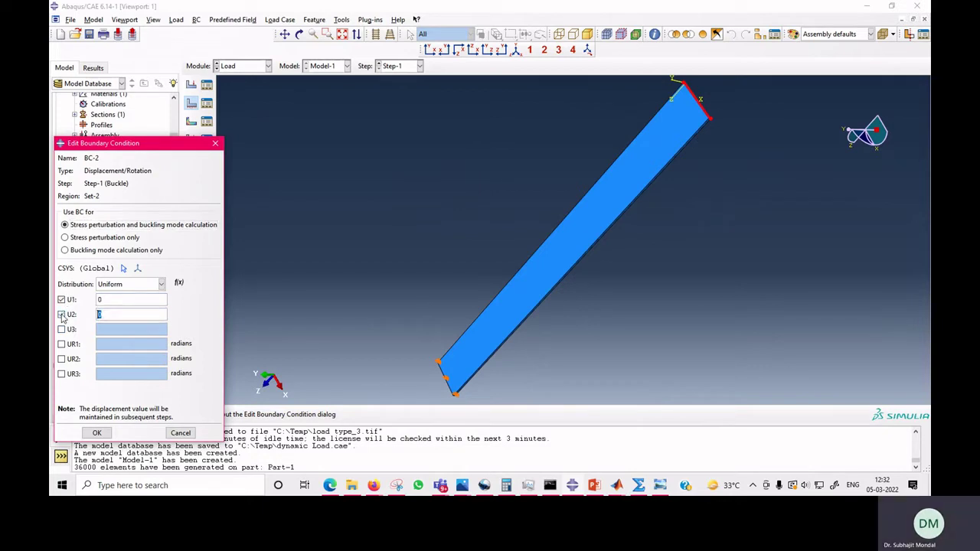
left_click(97, 434)
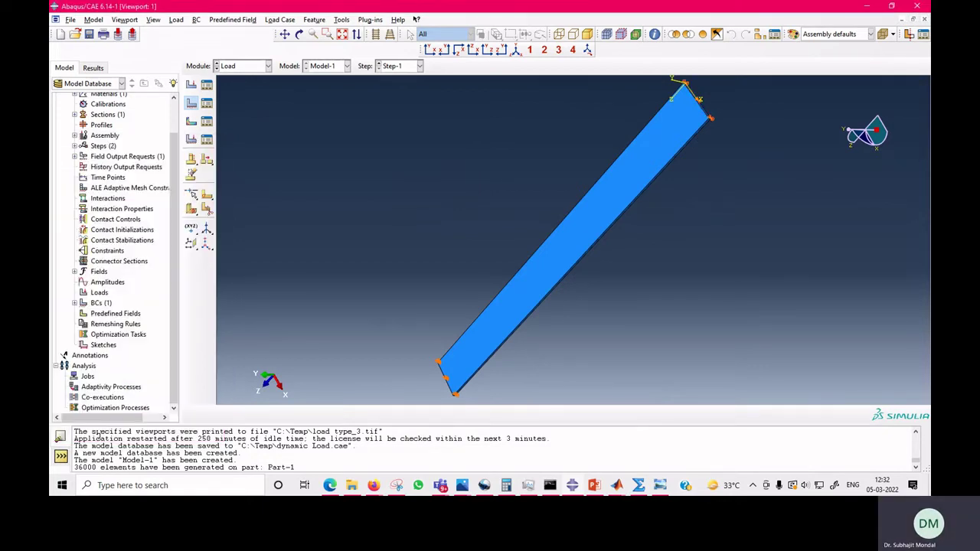
- Create a uniform Pressure load in Step-1 on the strip's far end face and specify its magnitude
left_click(191, 86)
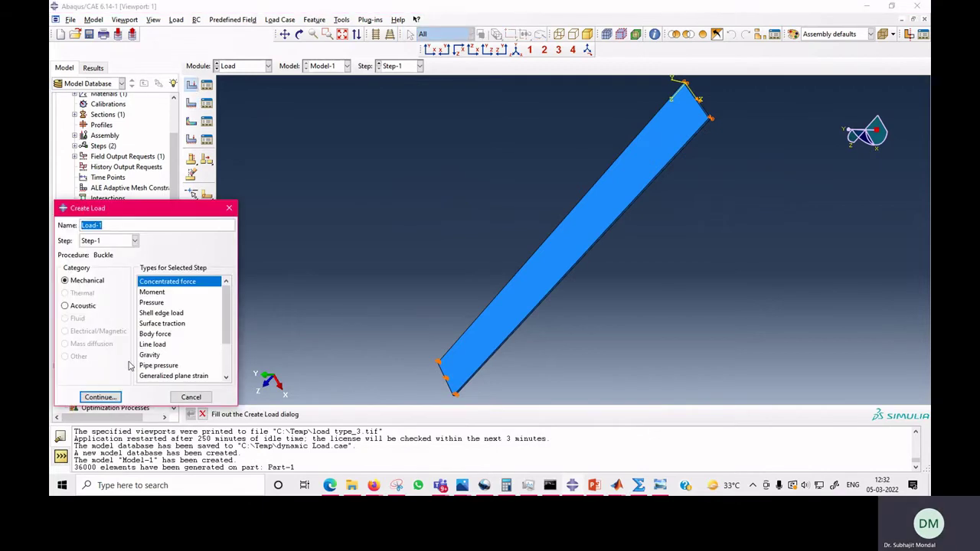
left_click(151, 302)
left_click(101, 397)
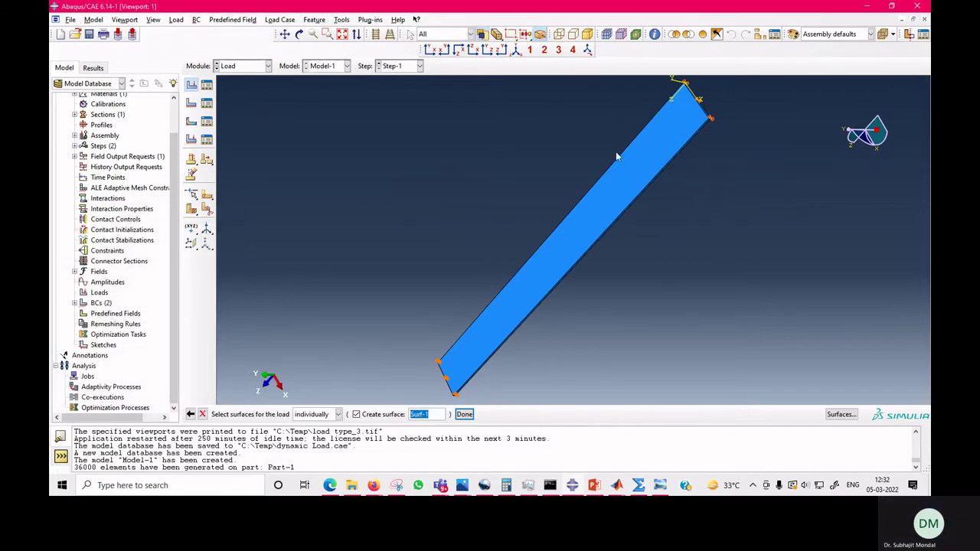
left_click(300, 34)
left_click_drag(674, 162, 629, 193)
right_click(630, 194)
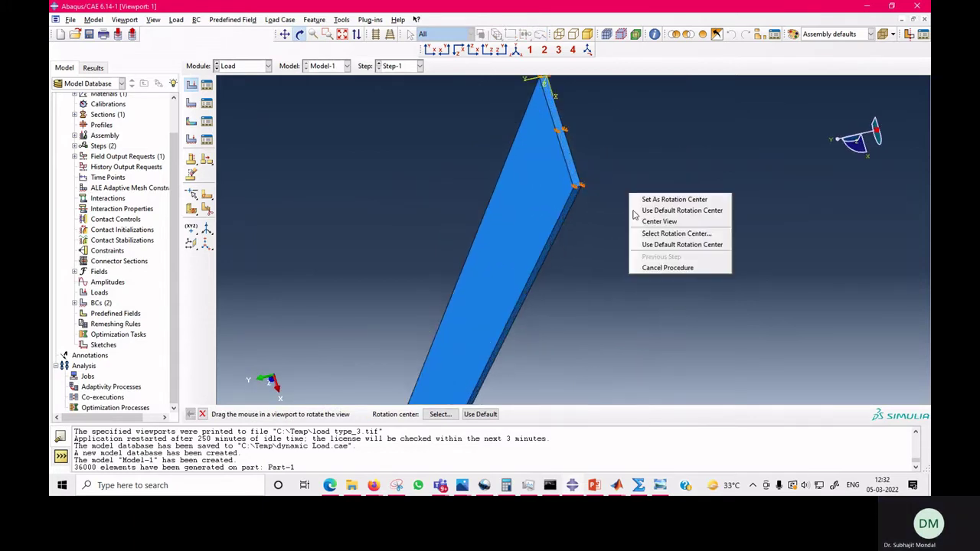
left_click(666, 267)
left_click(576, 176)
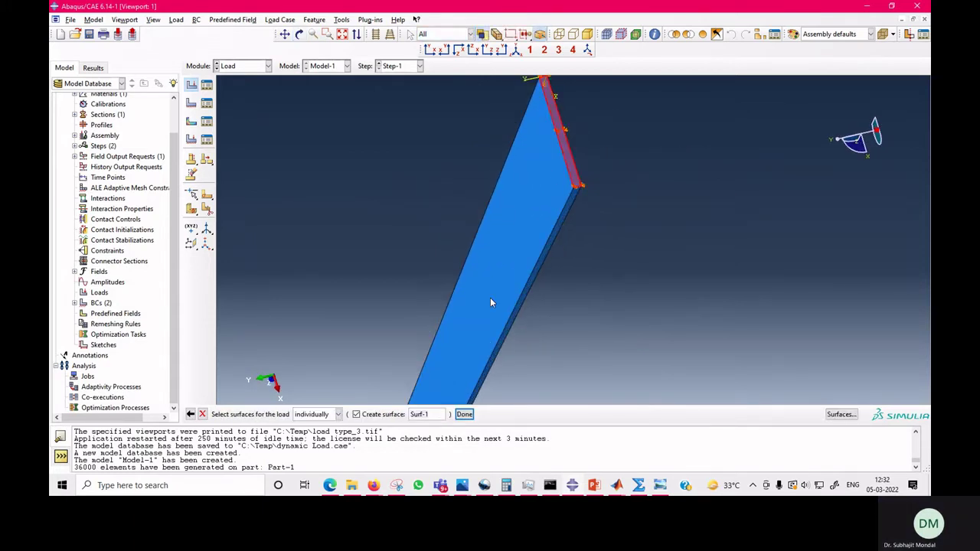
left_click(462, 412)
left_click(114, 179)
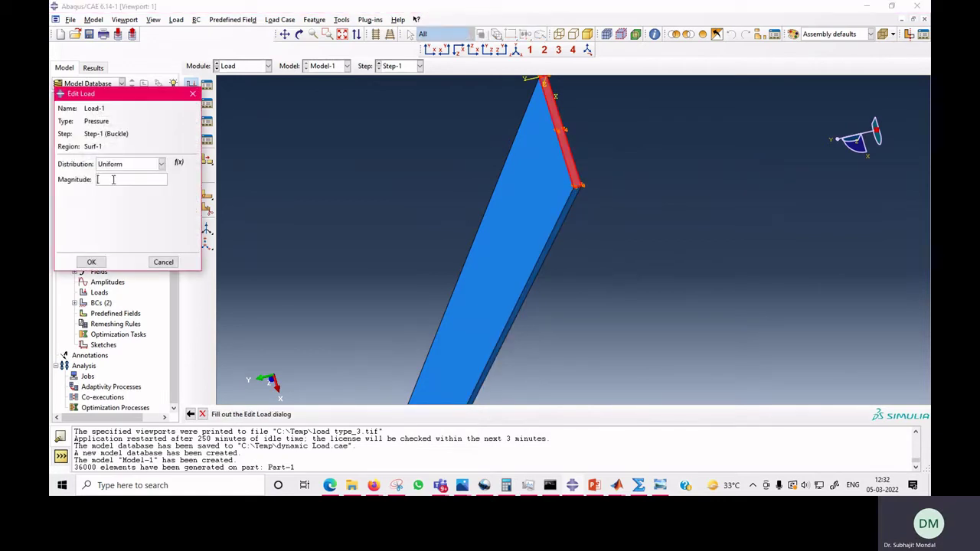
left_click(91, 262)
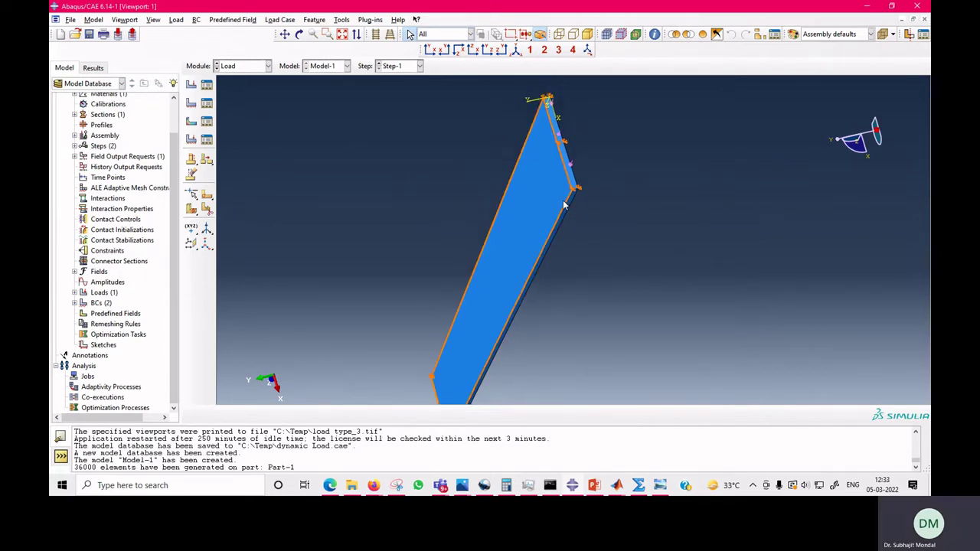
- Create a full analysis job named buckling_solid for Model-1 in the Job module
scroll(565, 205, "down", 1)
scroll(455, 189, "up", 2)
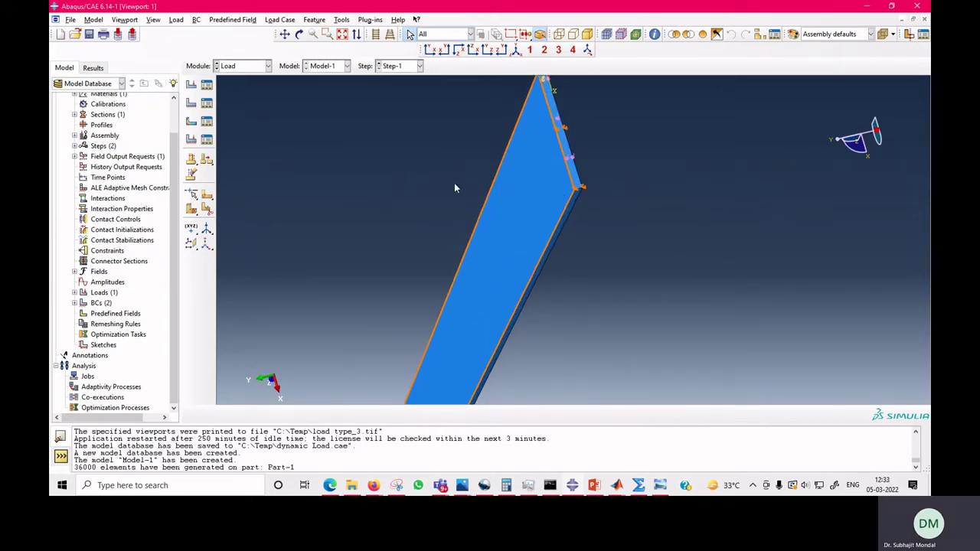
left_click(244, 66)
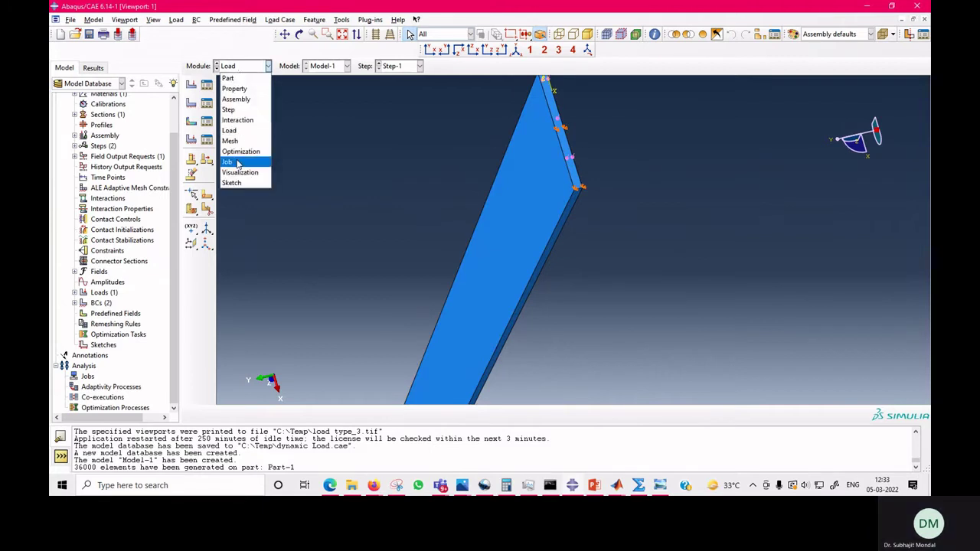
left_click(238, 162)
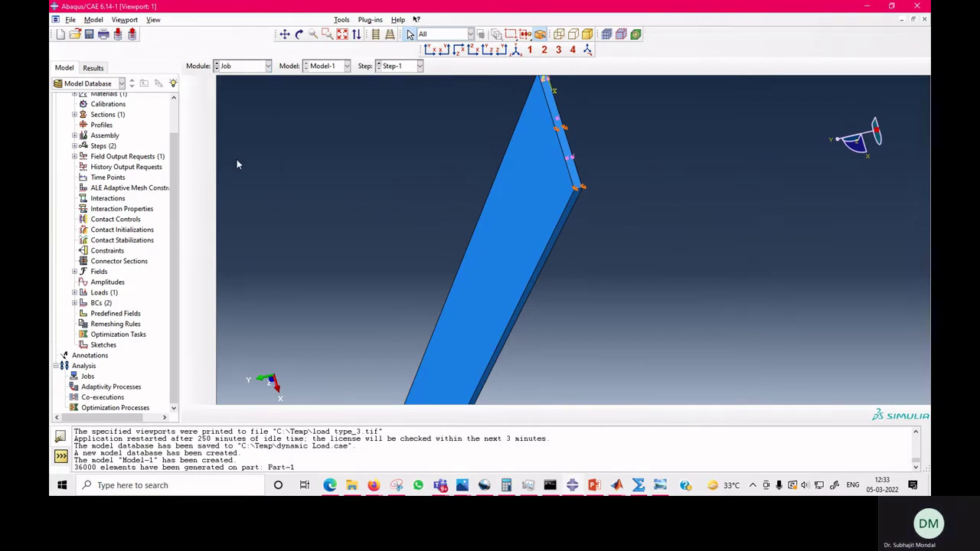
left_click(287, 280)
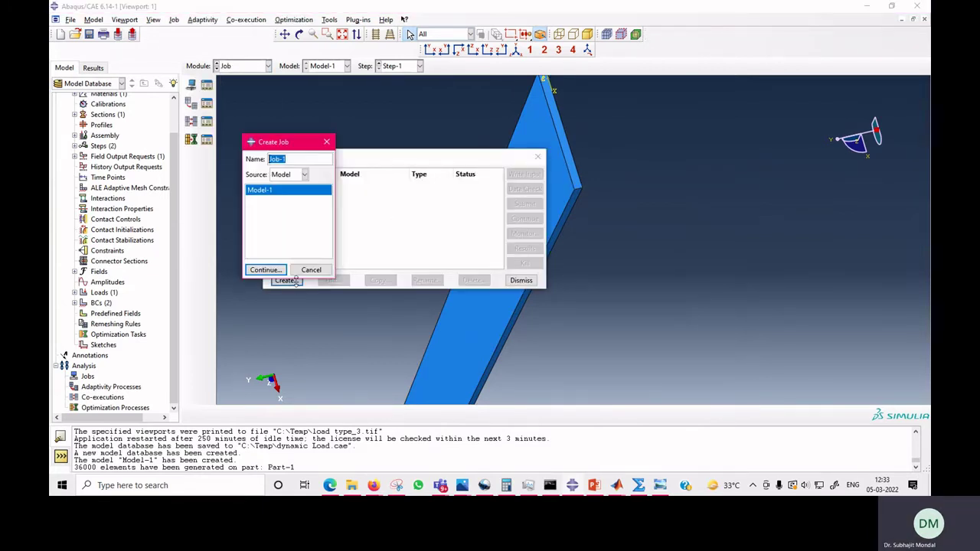
type("b")
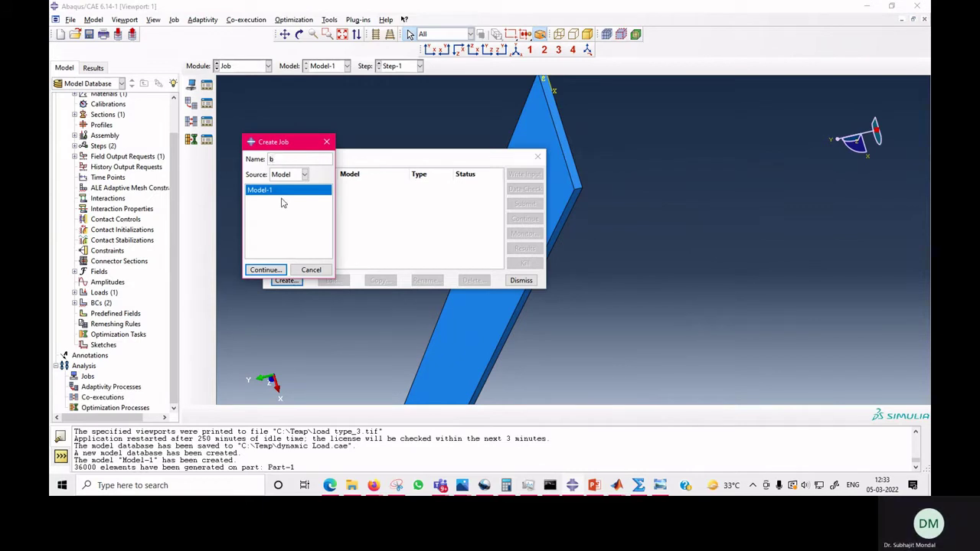
type("uckling_")
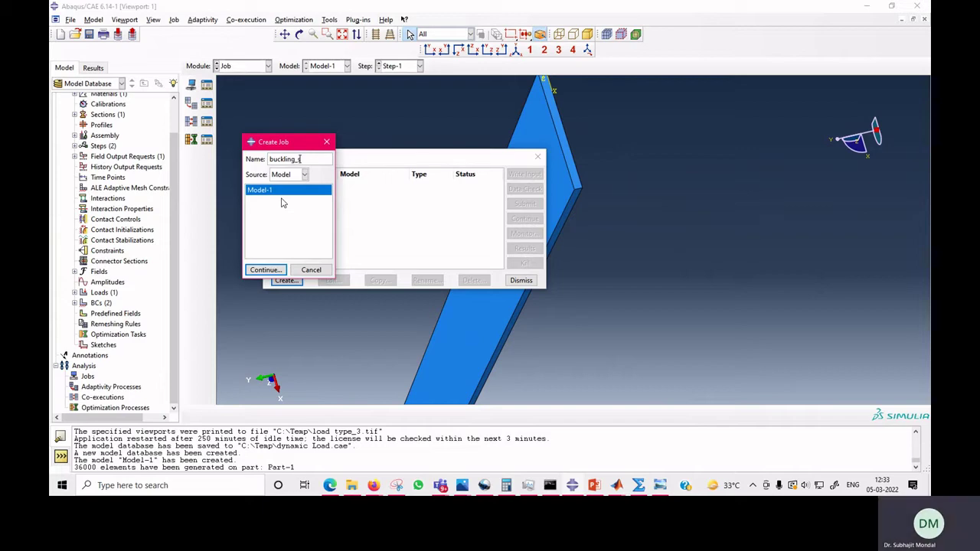
type("solid")
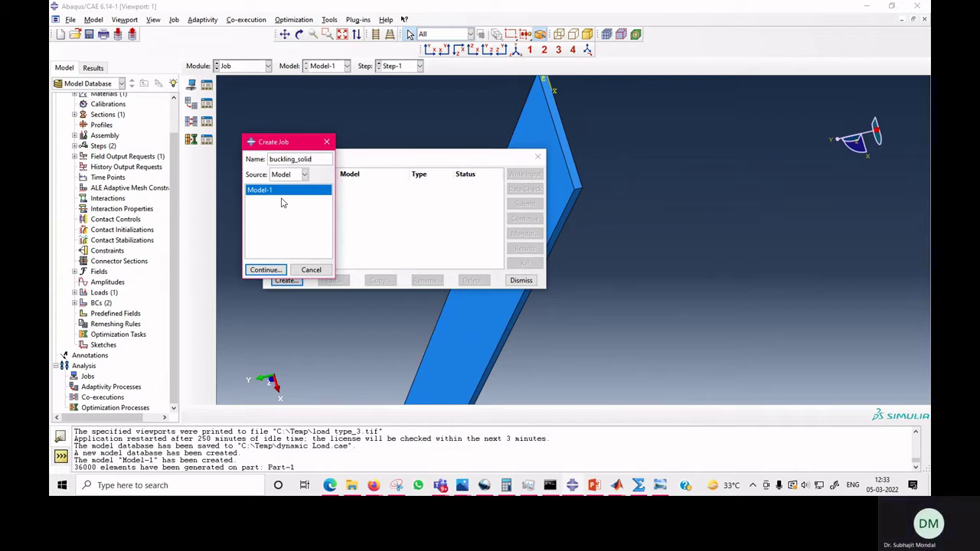
left_click(264, 270)
left_click(141, 389)
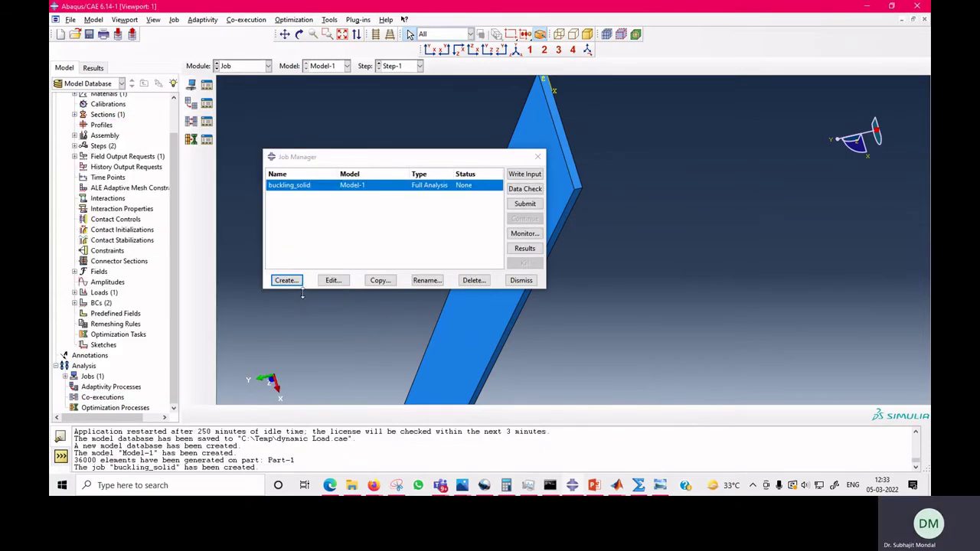
- Submit the buckling_solid job for analysis and check its progress in the job monitor
left_click(536, 205)
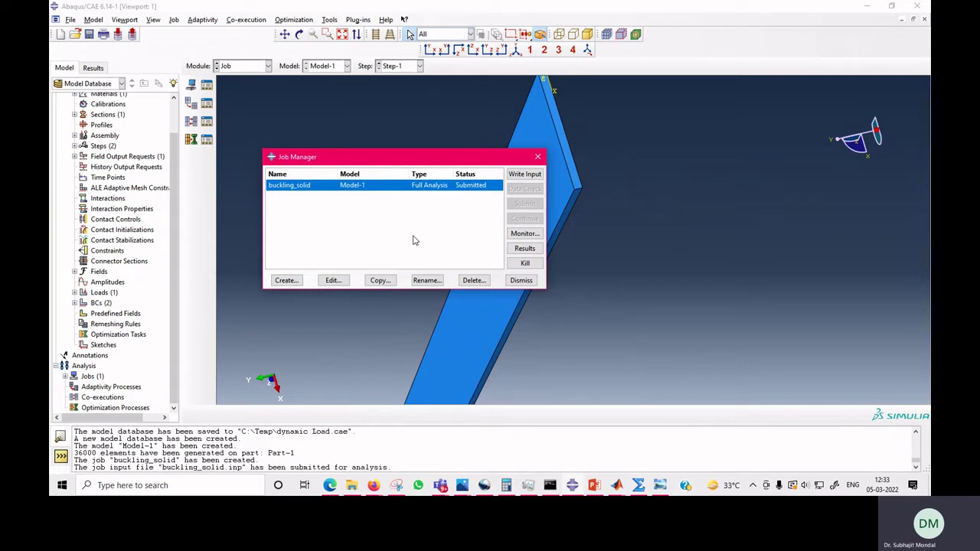
left_click(525, 236)
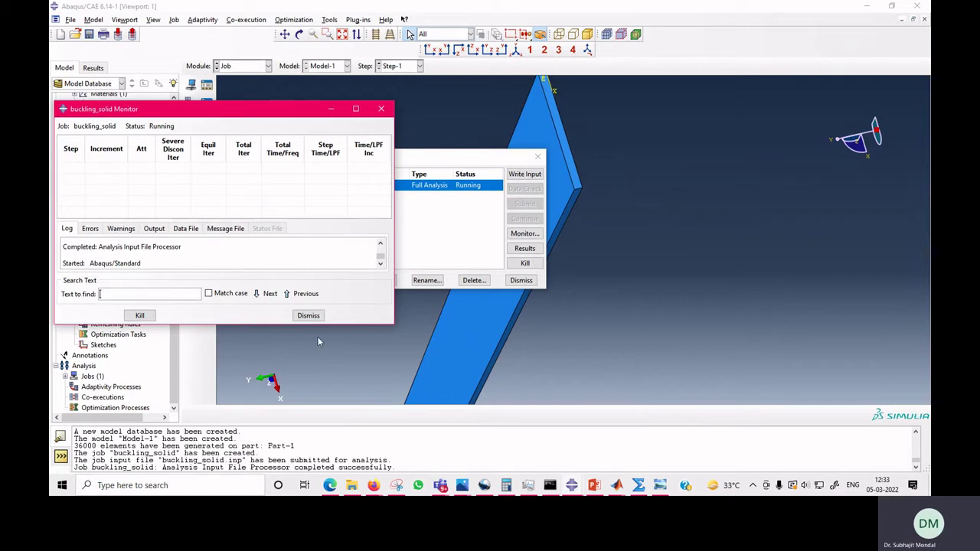
left_click(308, 317)
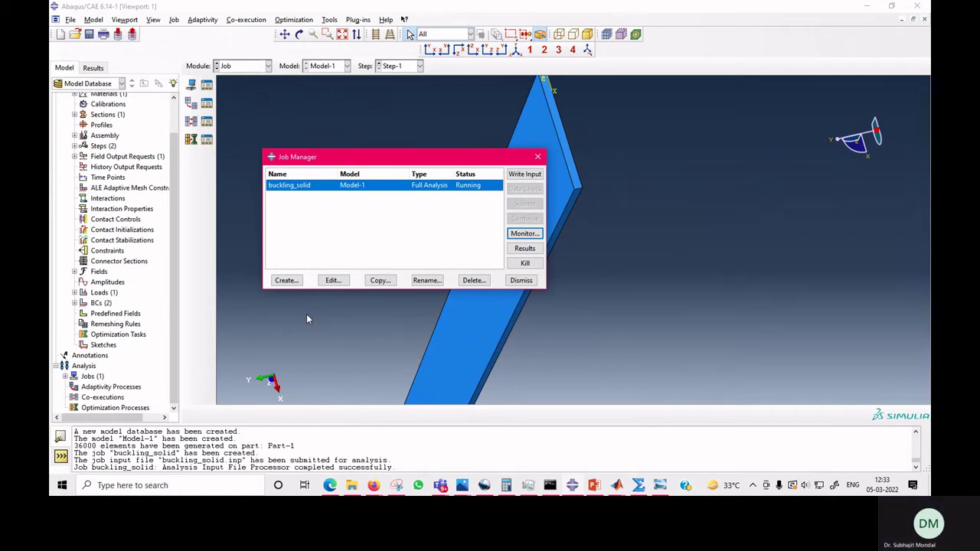
- Open the results of the buckling_solid job and plot the displacement contours on the deformed shape
left_click(521, 246)
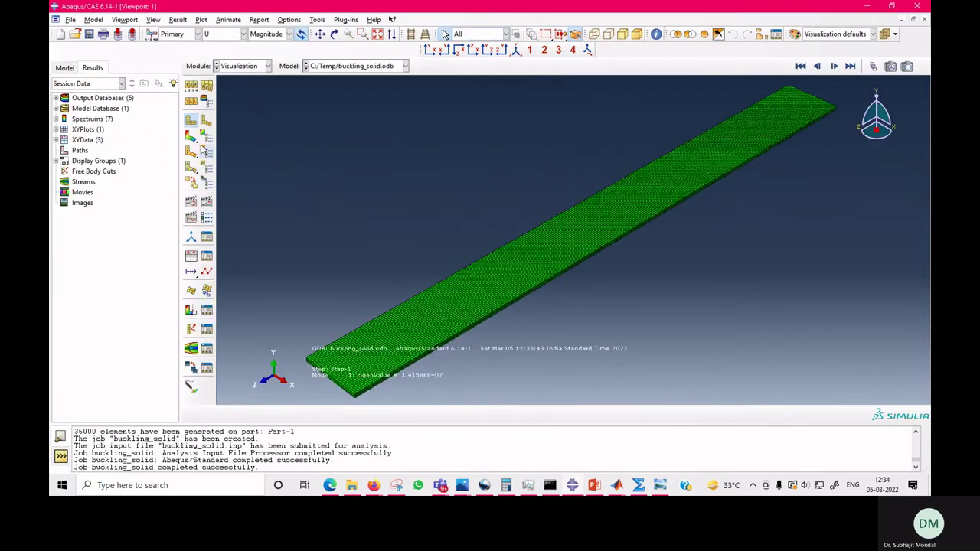
left_click(192, 137)
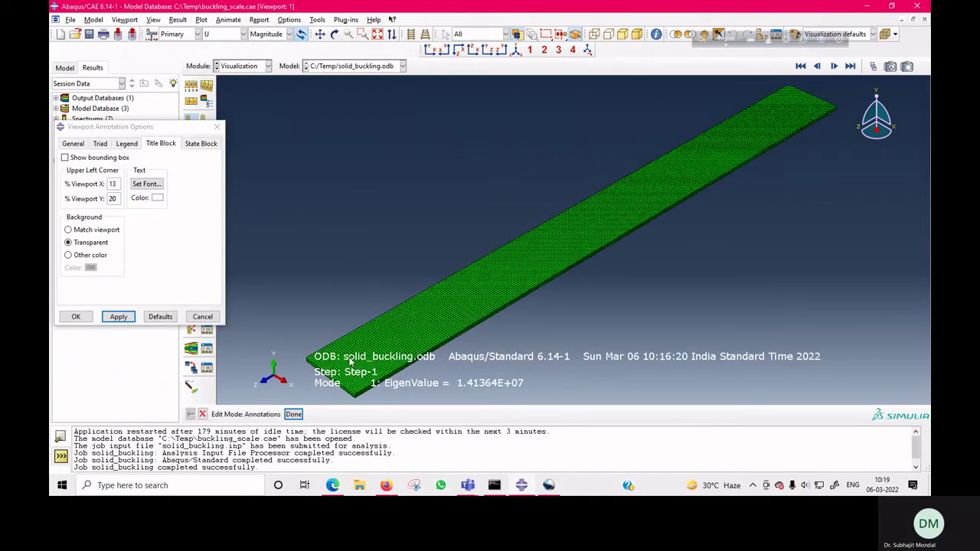
- Set the viewport title block and state block font to Verdana 14 points and close the annotation options
left_click(147, 184)
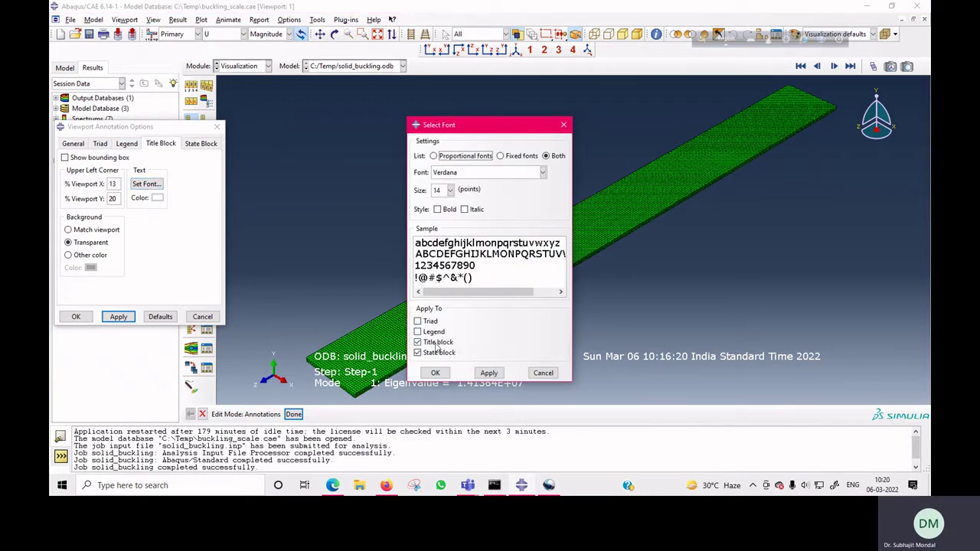
left_click(450, 190)
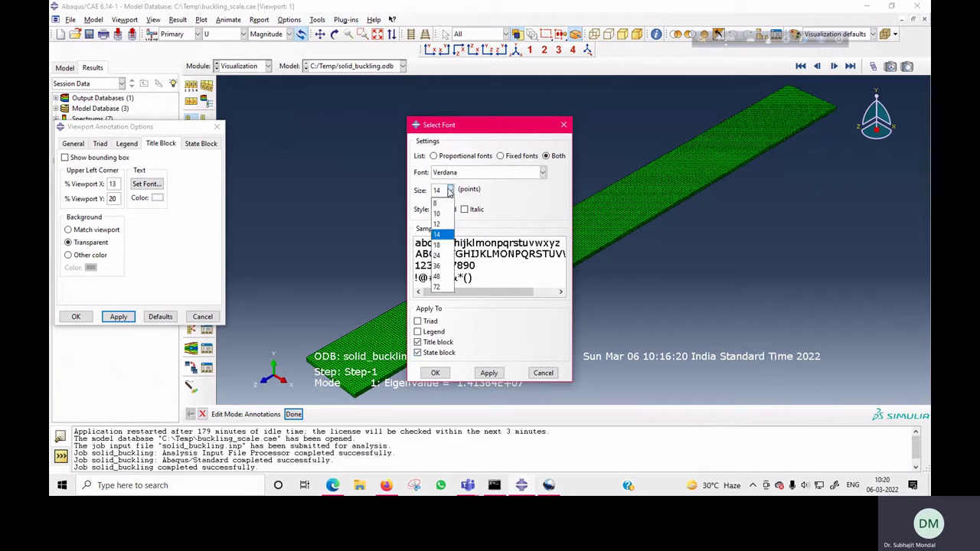
left_click(443, 234)
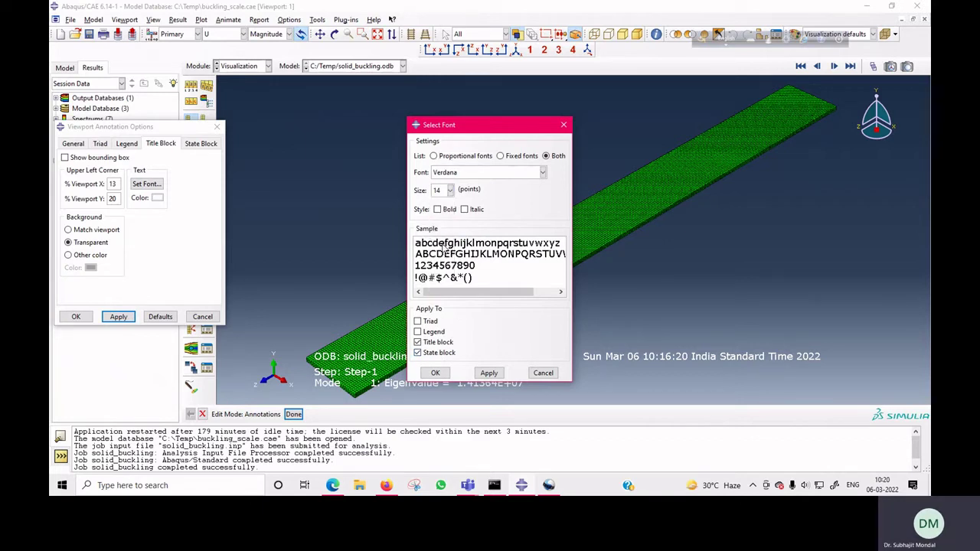
left_click(435, 373)
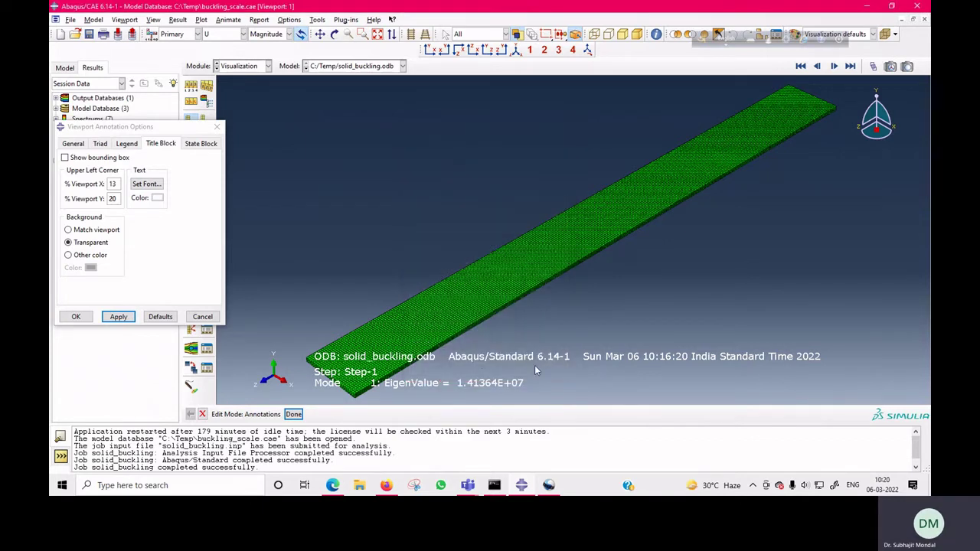
left_click(203, 316)
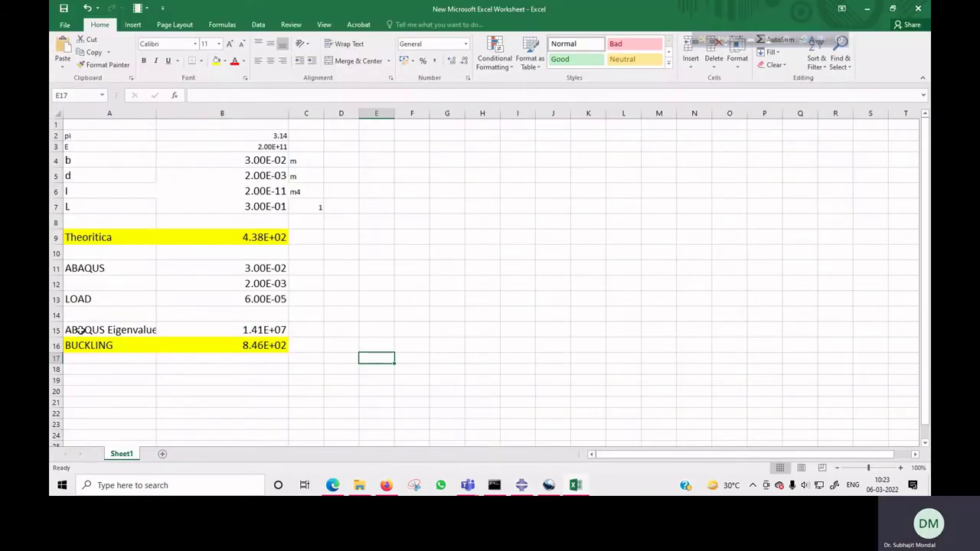
- In the Excel buckling worksheet, change the load label in cell A13 to "BLF (LOAD)"
left_click_drag(81, 330, 145, 330)
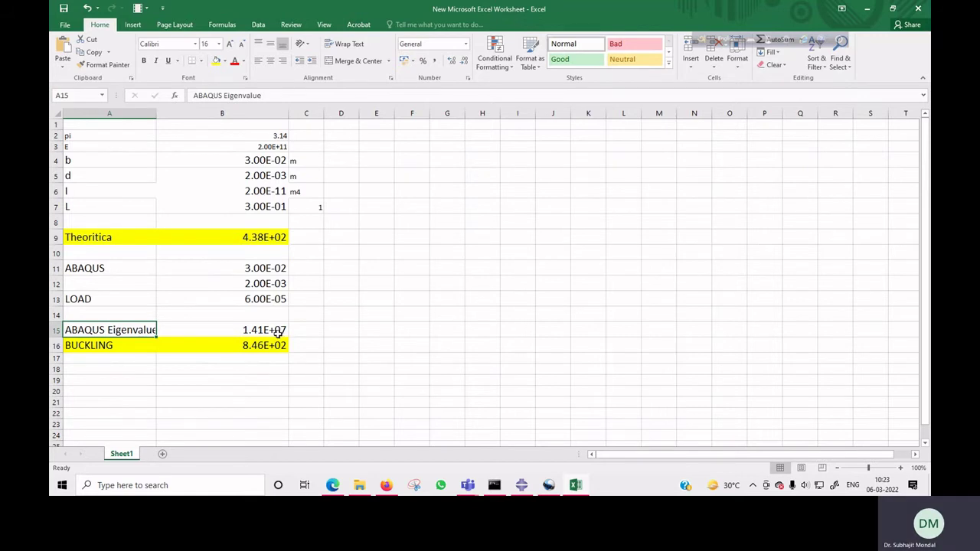
left_click_drag(207, 302, 291, 301)
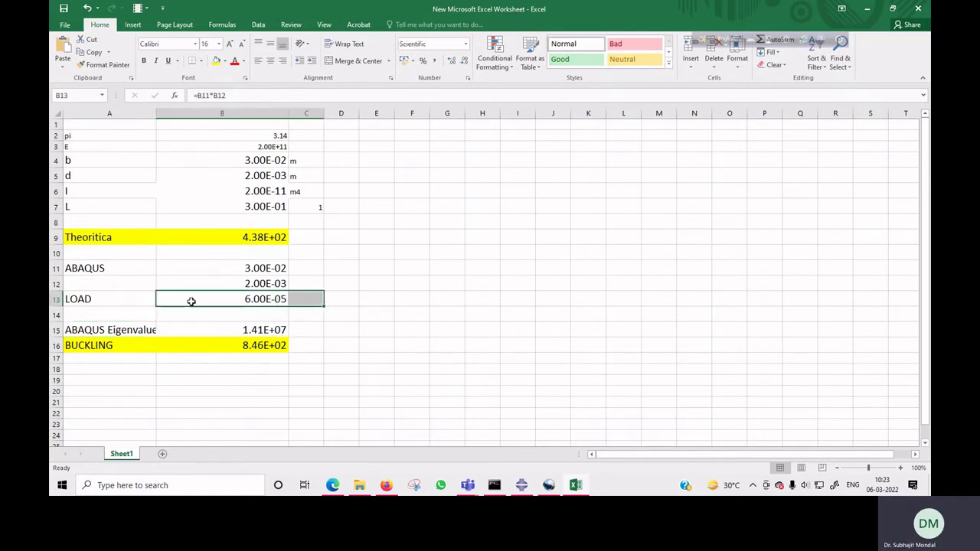
left_click(72, 300)
double_click(67, 299)
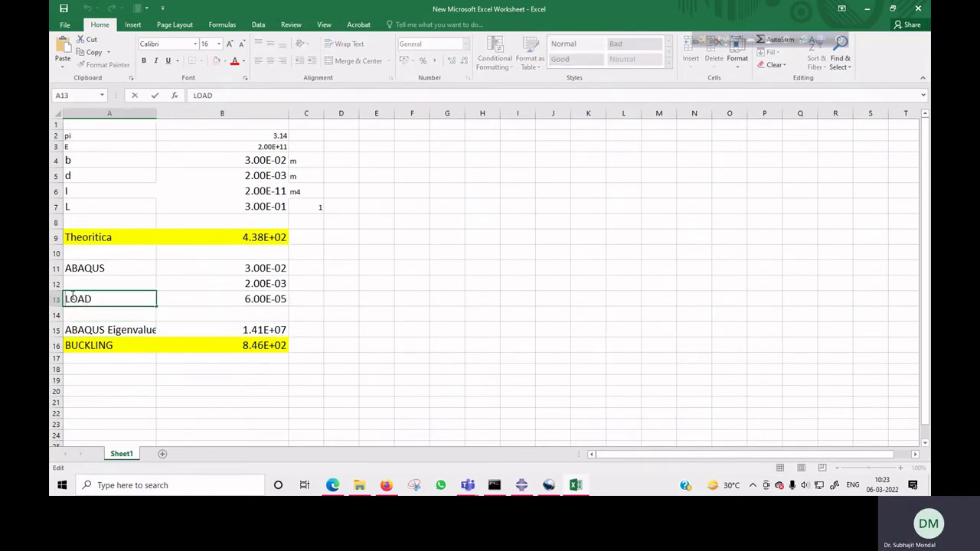
type("BLF (")
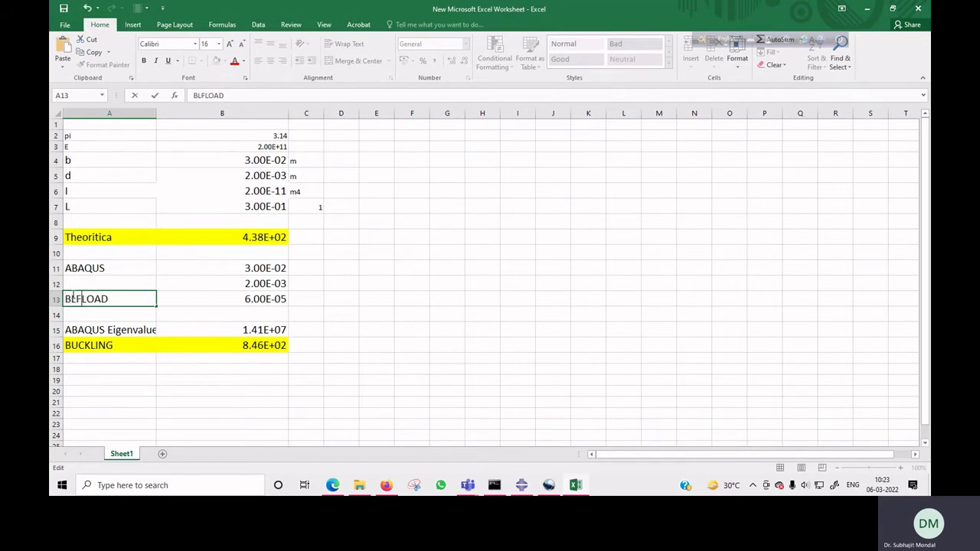
key("Right")
key("Right")
key("Right")
key("Right")
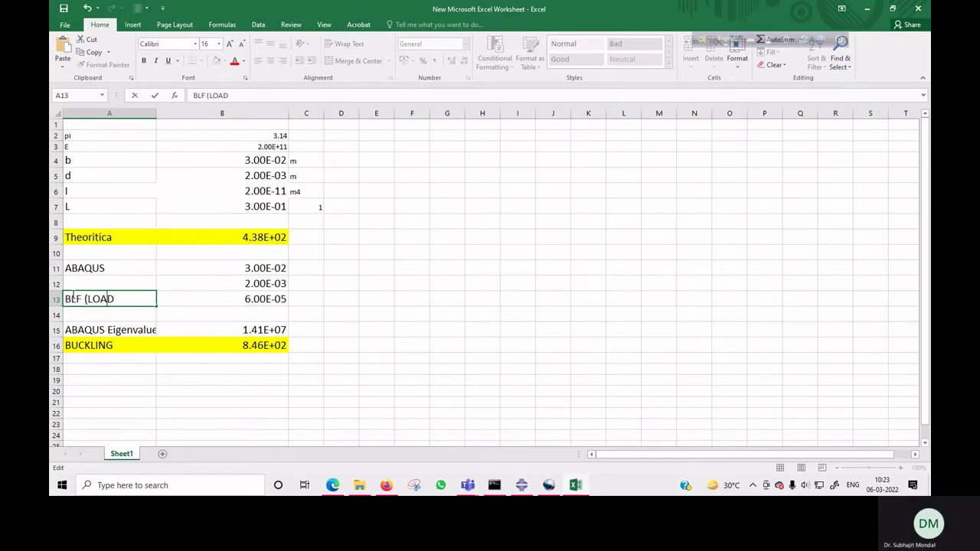
type("_")
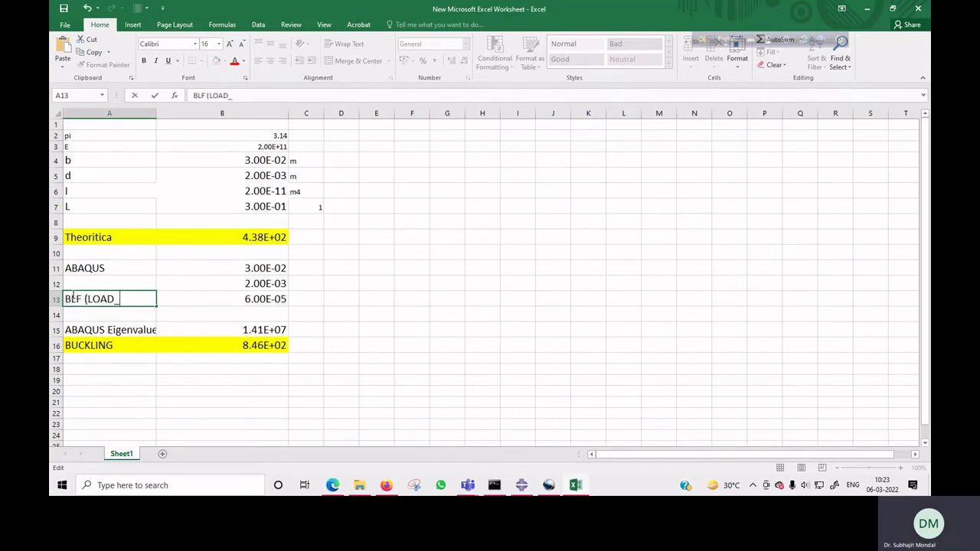
key("BackSpace")
type(")")
left_click(255, 299)
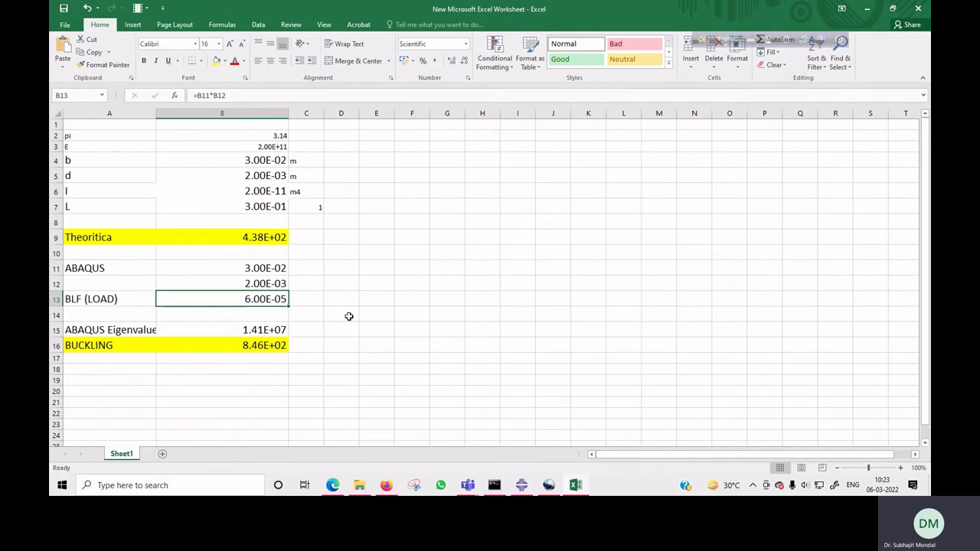
- Inspect the formula behind the buckling load in cell B16 without changing it
left_click(266, 336)
left_click(267, 345)
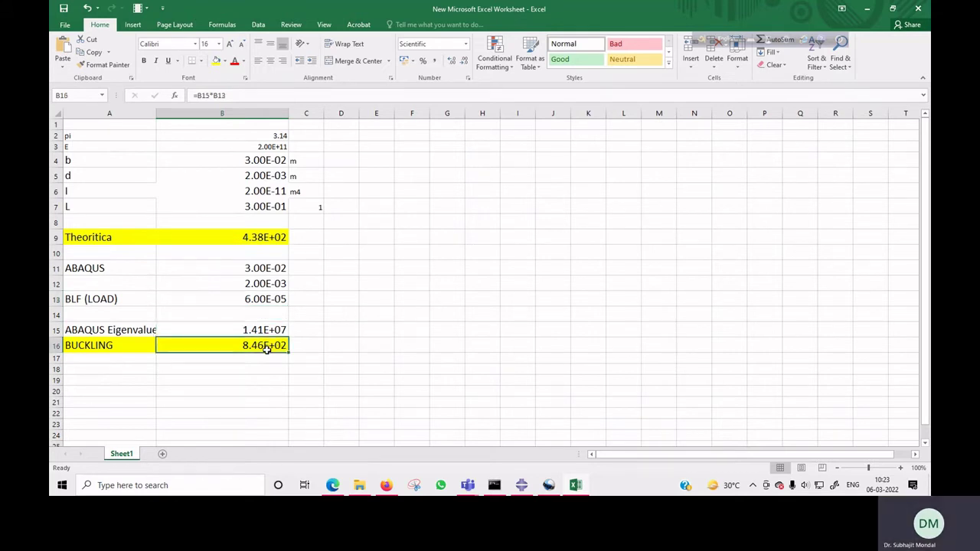
double_click(269, 345)
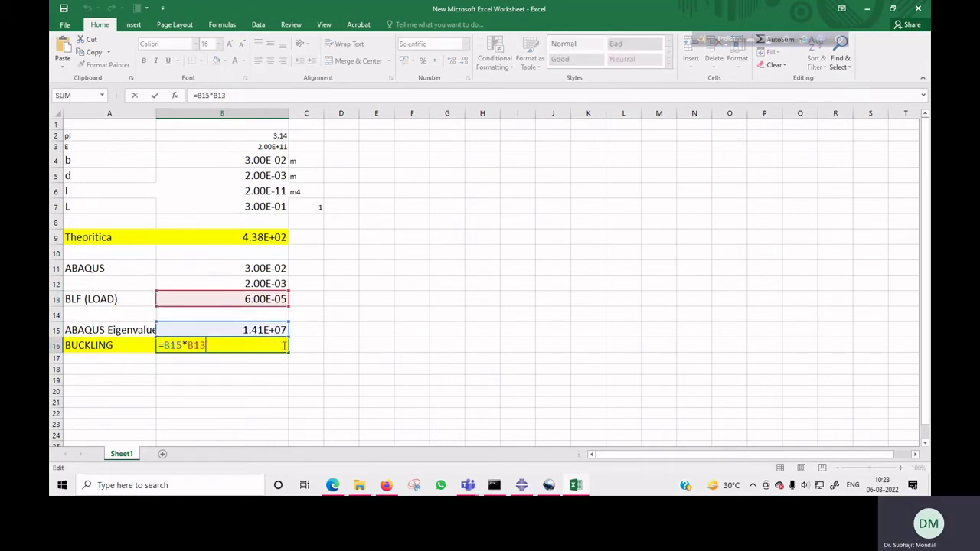
left_click(376, 347)
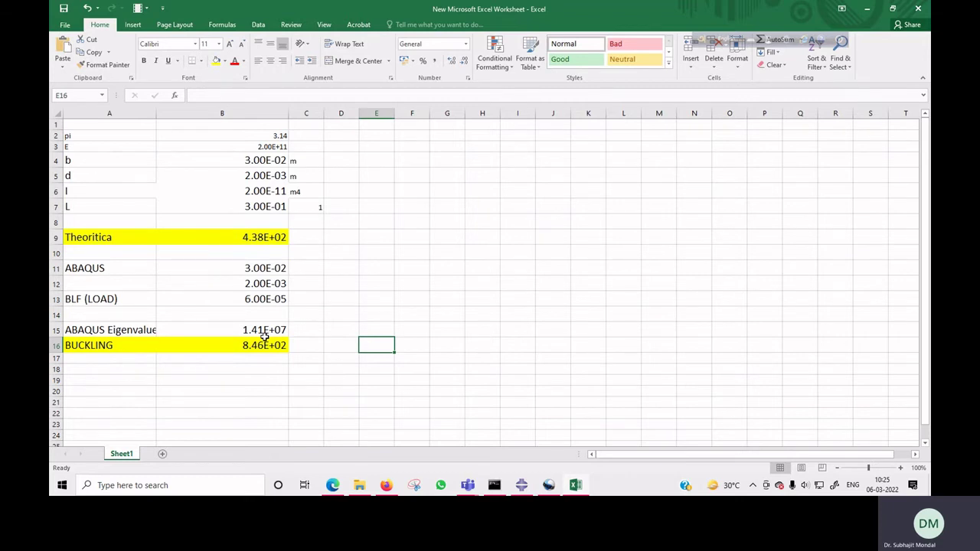
- Set the effective length factor beside L in cell C7 to 0.7
left_click(312, 203)
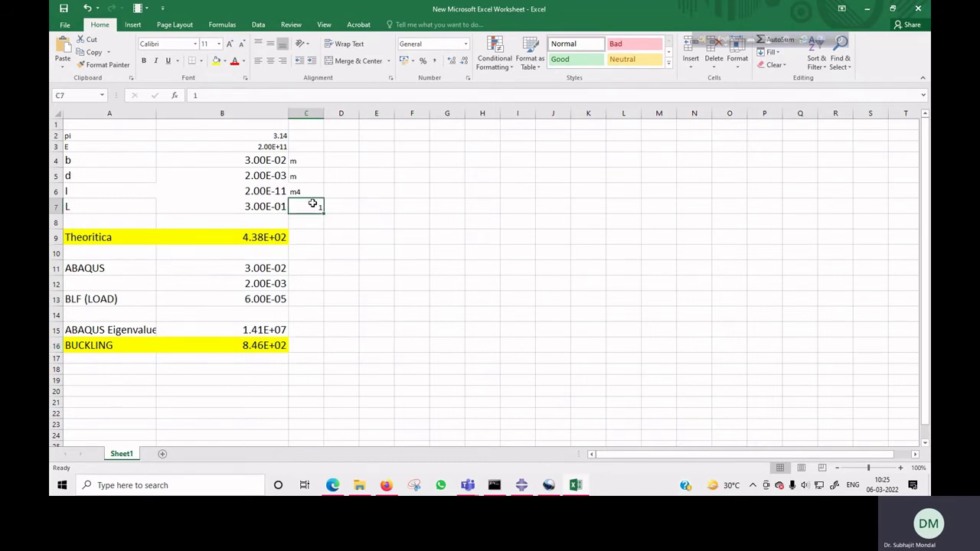
type("0.7")
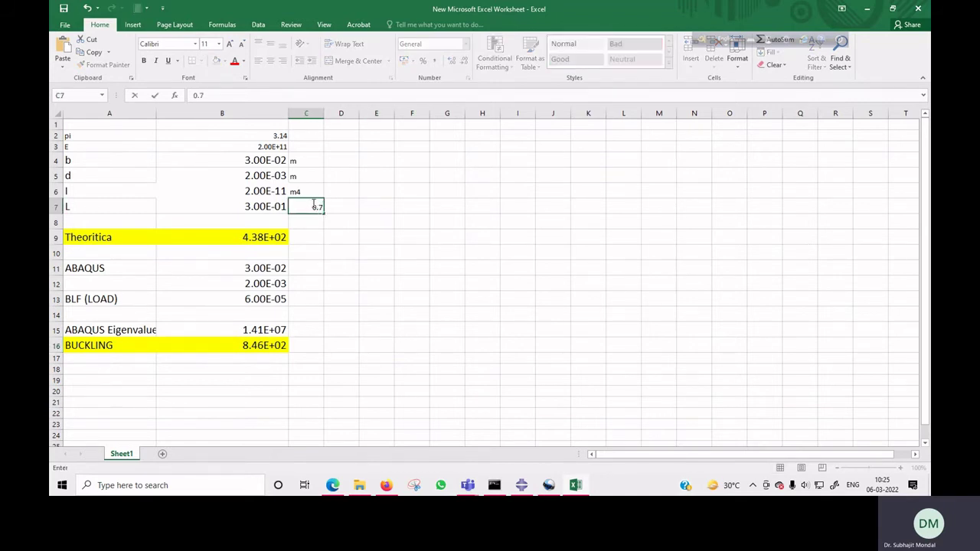
left_click(442, 276)
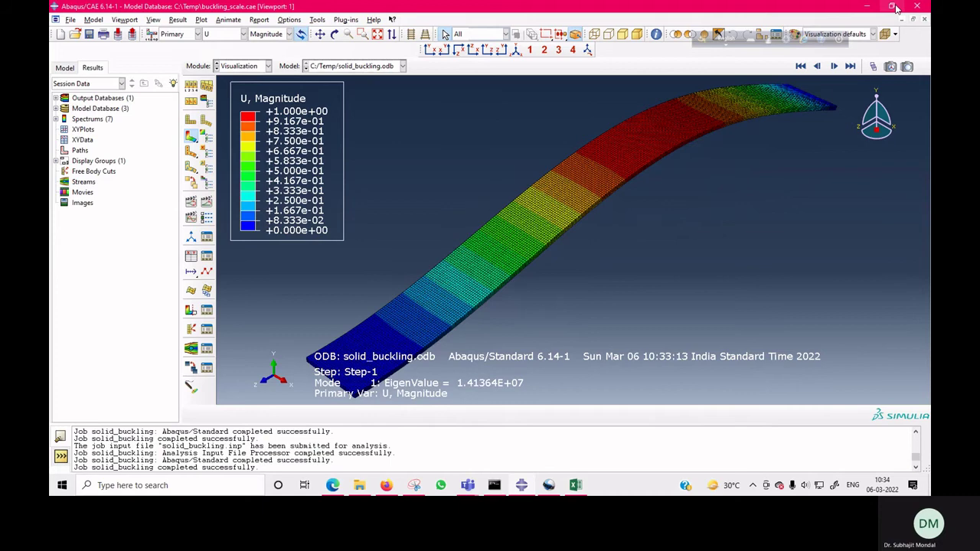
- Shrink the Abaqus results window and move it aside to compare the mode shape with the worksheet's column end-condition diagrams
left_click(893, 7)
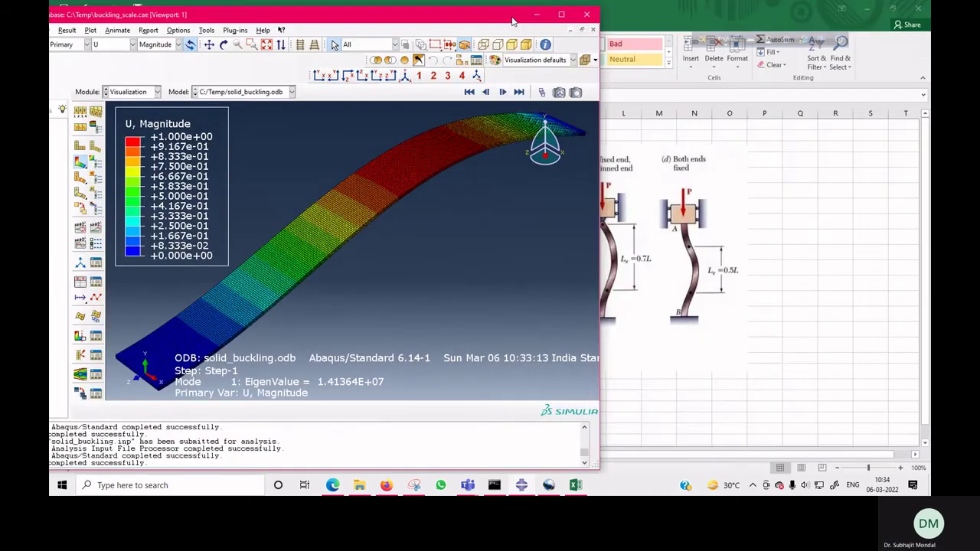
left_click_drag(498, 19, 466, 20)
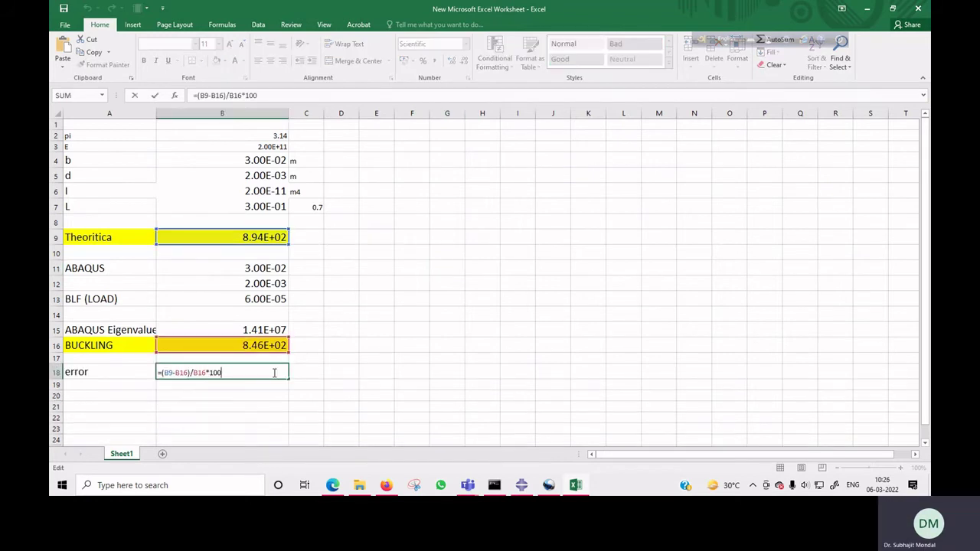
- Complete the percentage error formula =(B9-B16)/B16*100 in cell B18 of the Excel worksheet
left_click(396, 385)
left_click(267, 374)
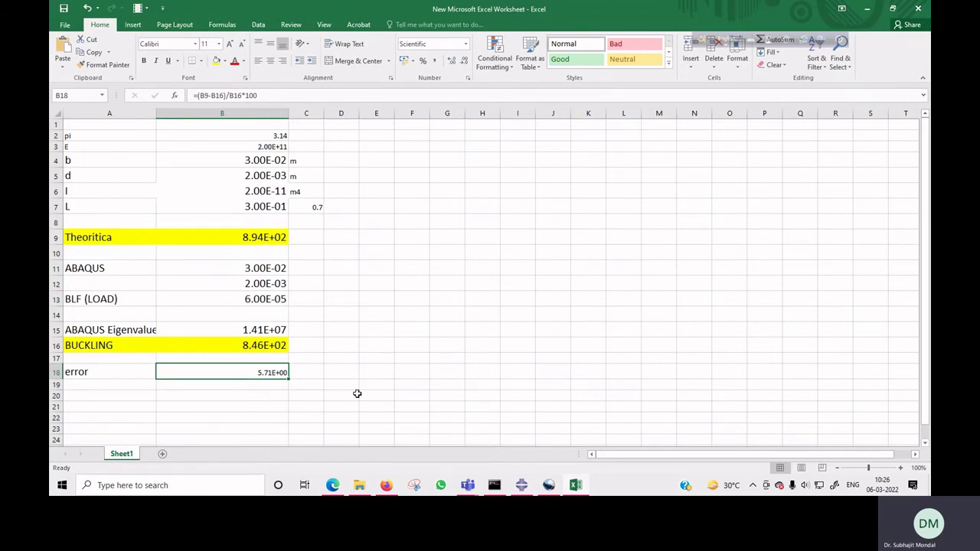
- Switch back to Abaqus/CAE and change from the Visualization module to the Load module
mouse_move(475, 491)
left_click(522, 486)
left_click(241, 66)
left_click(241, 132)
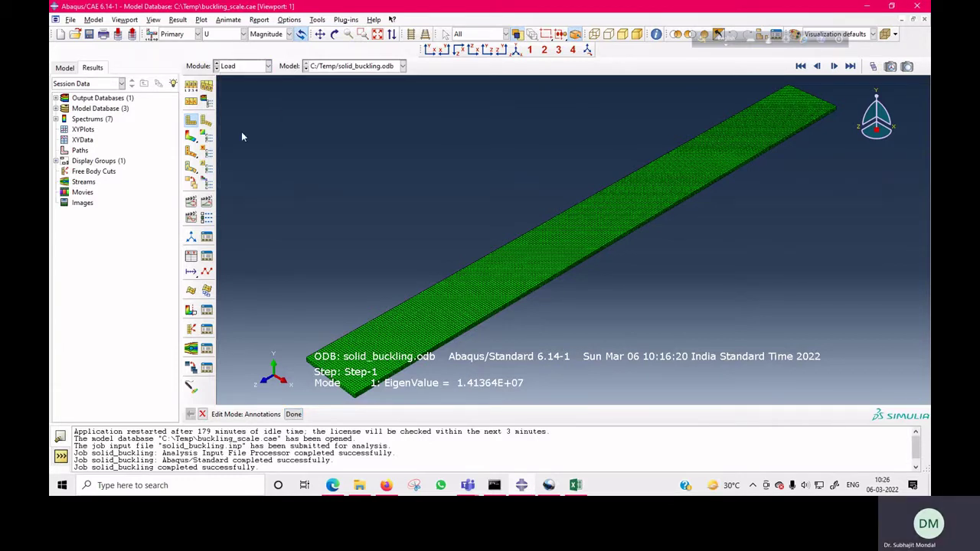
- Suppress boundary condition BC-2 in the buckling step of Model-2
left_click(207, 106)
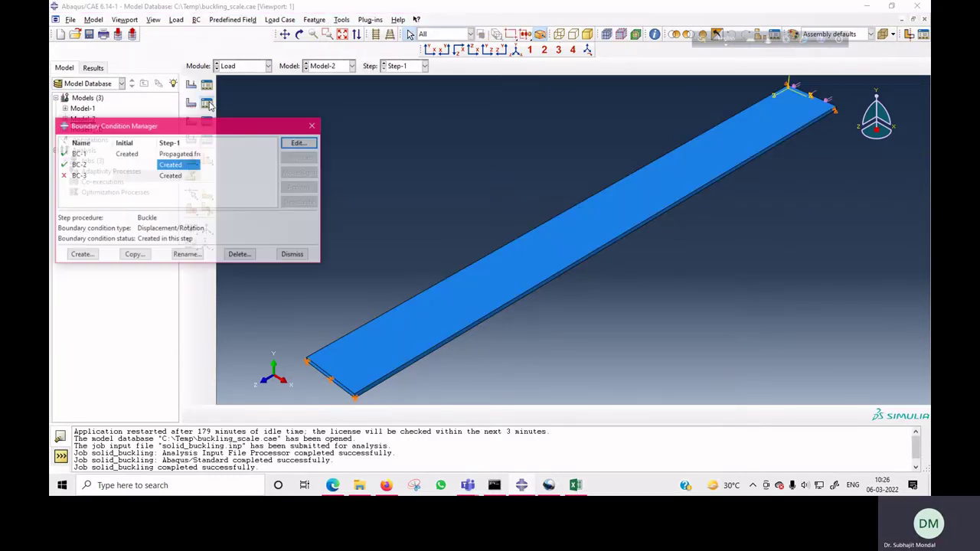
left_click(63, 165)
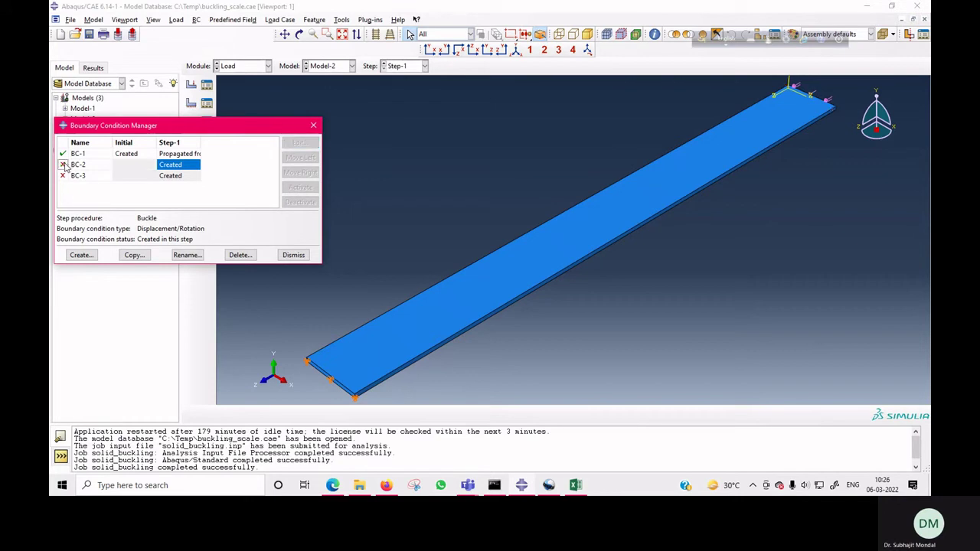
left_click(294, 255)
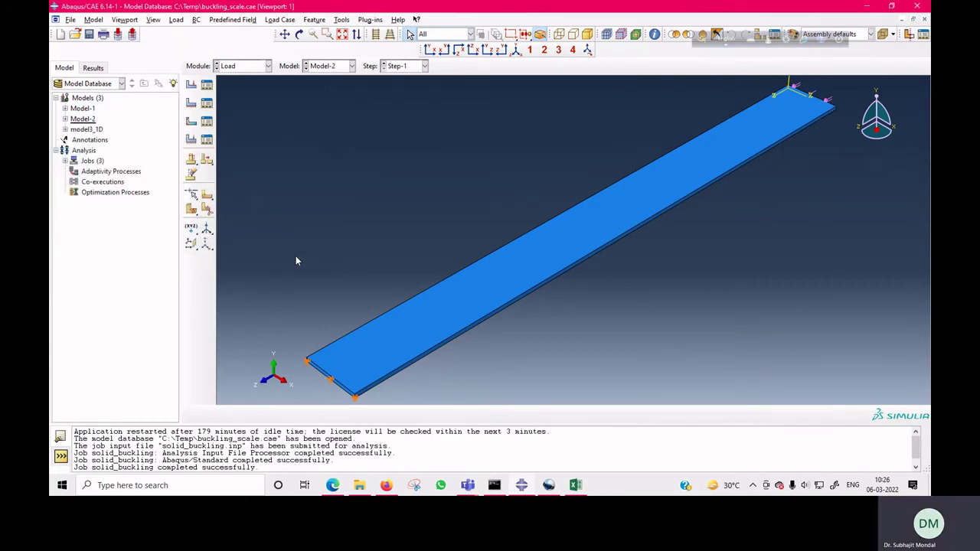
- Switch to the Job module and submit the solid_buckling job, overwriting its existing job files
left_click(244, 67)
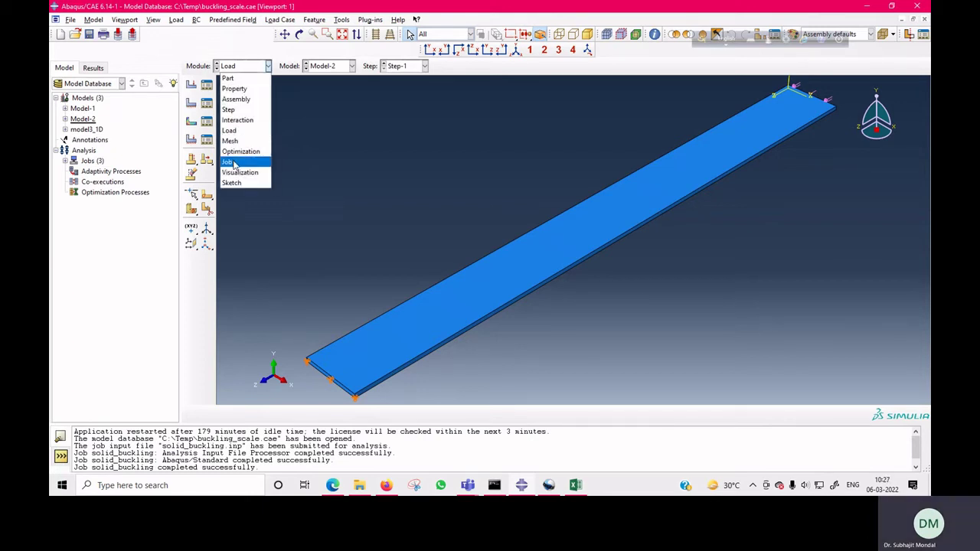
left_click(234, 162)
left_click(525, 204)
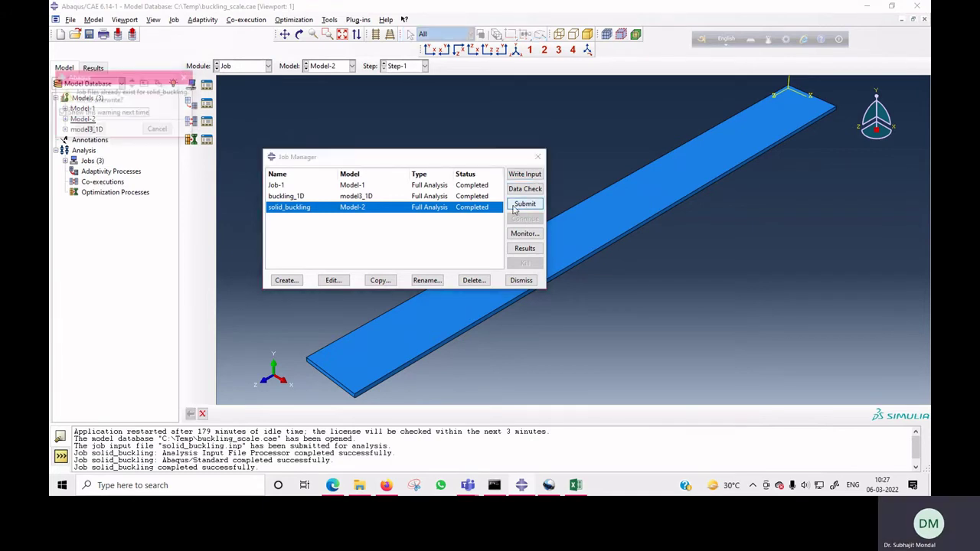
left_click(103, 132)
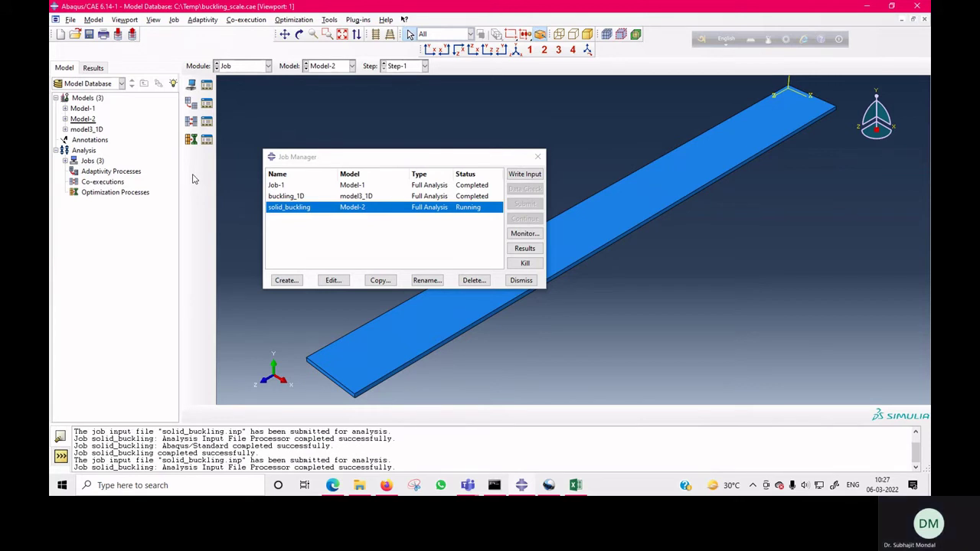
- Switch to the Step module and set the number of eigenvalues requested in the Buckle step Step-1 to 2
left_click(246, 68)
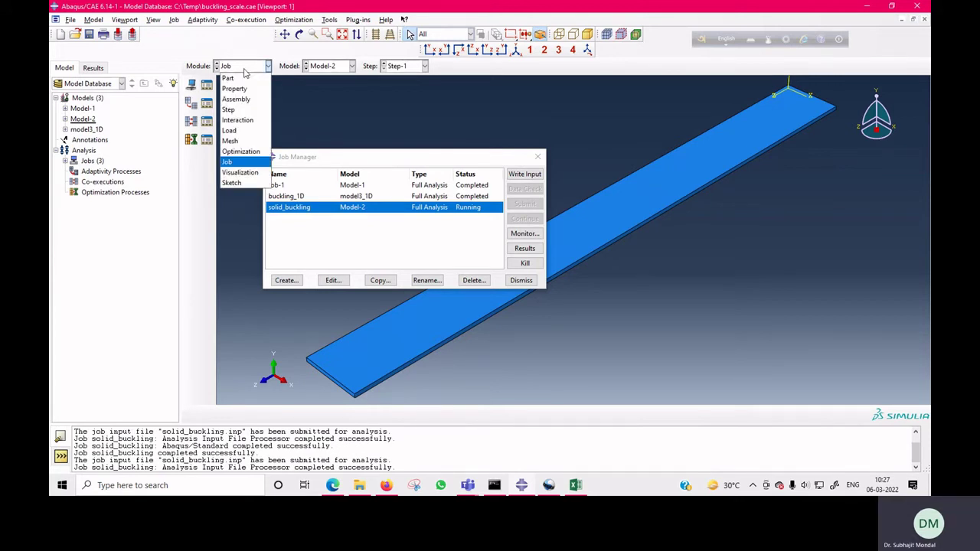
left_click(242, 109)
left_click(206, 85)
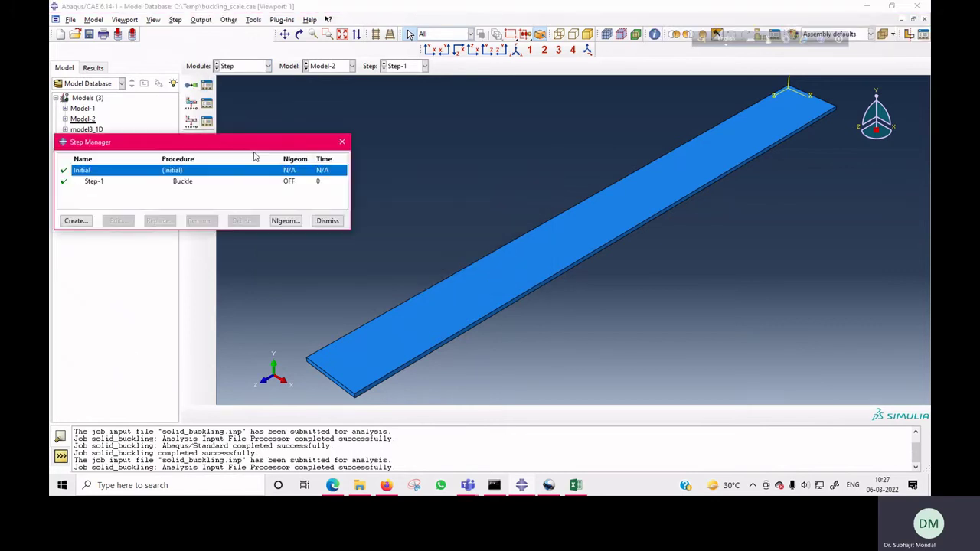
left_click(148, 183)
left_click(117, 221)
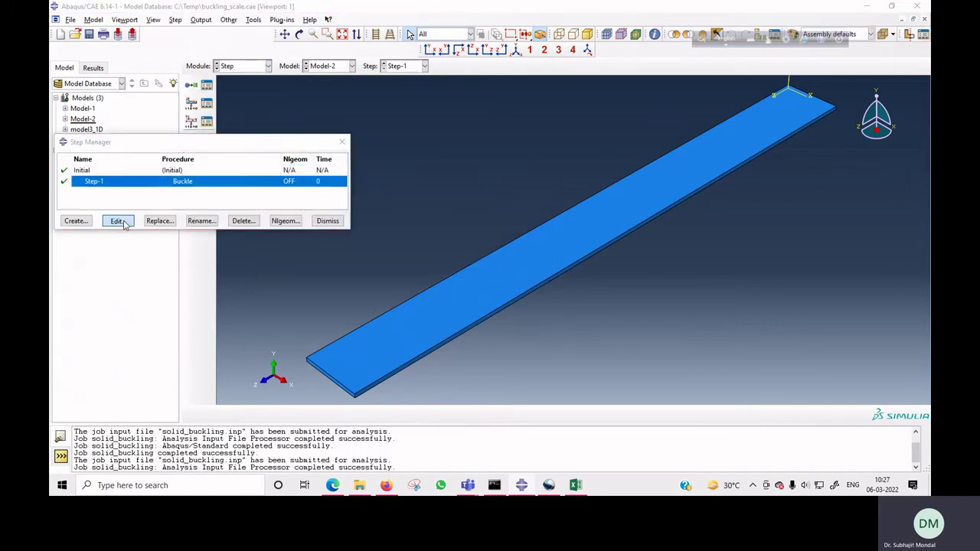
double_click(490, 223)
type("2")
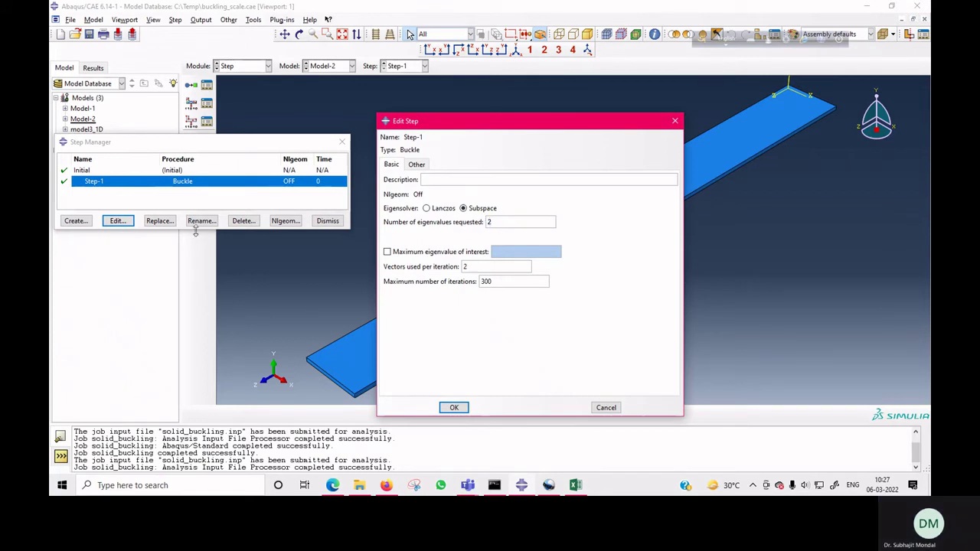
left_click(328, 221)
left_click(460, 407)
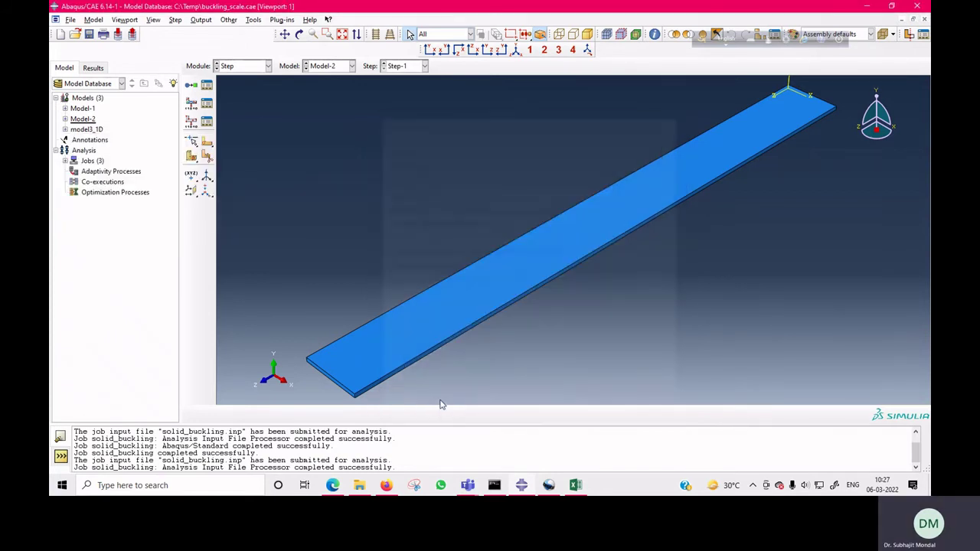
- Return to the Job module, kill the running solid_buckling job and resubmit it, overwriting the existing files
left_click(258, 67)
left_click(227, 162)
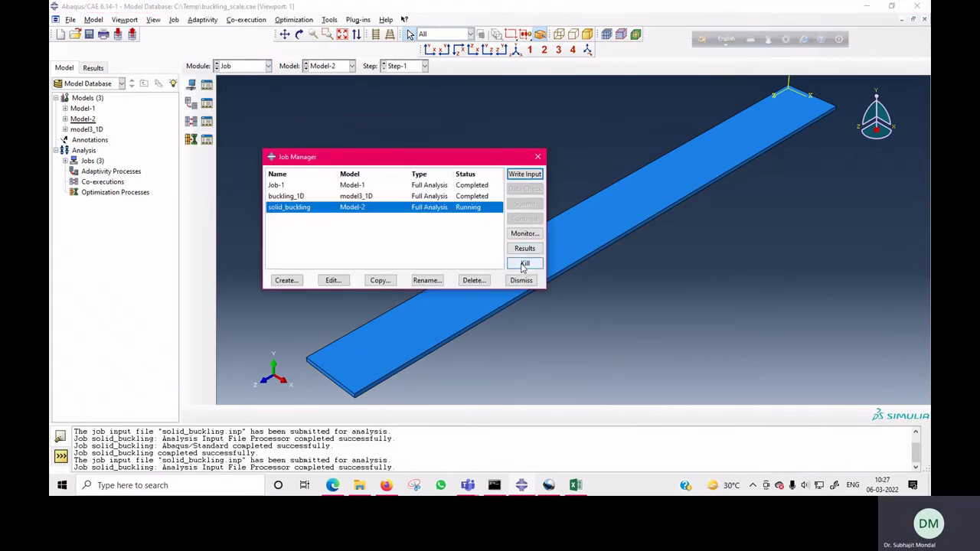
left_click(525, 264)
left_click(462, 255)
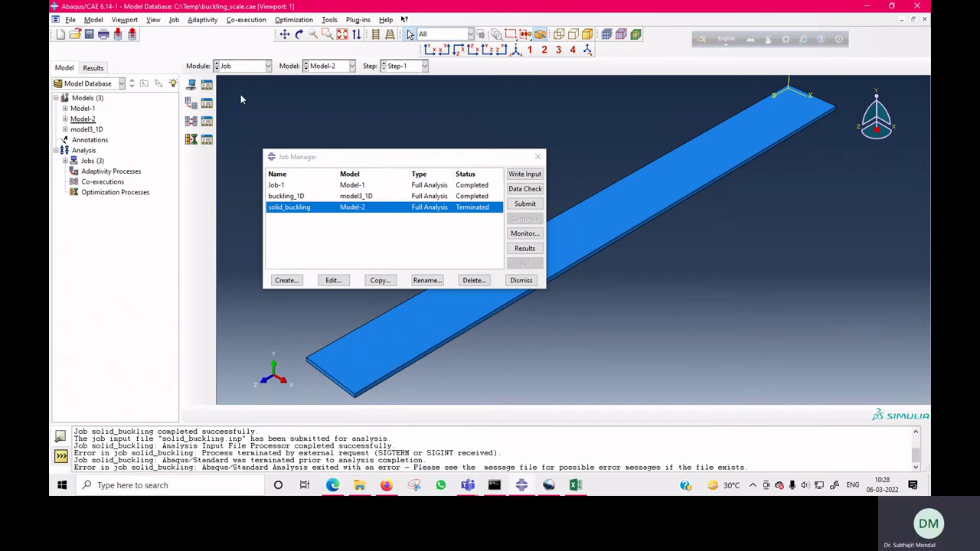
left_click(524, 203)
left_click(89, 131)
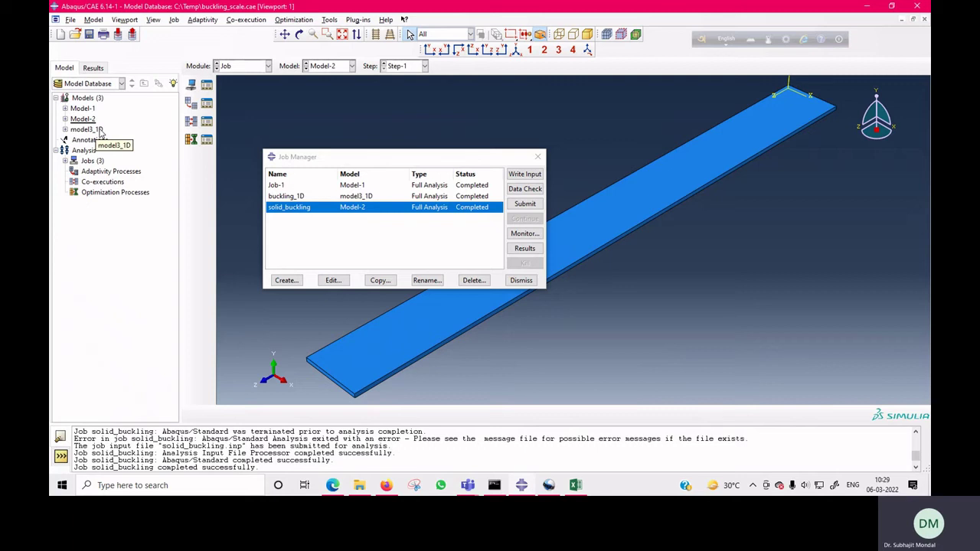
- Open the solid_buckling results and display the contoured deformed shape of mode 2 in an isometric view
left_click(524, 248)
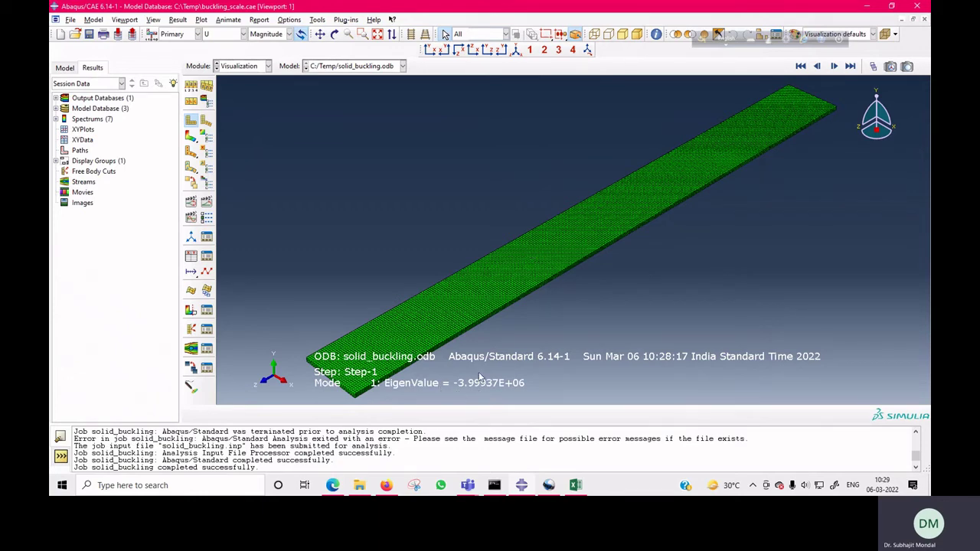
left_click(191, 137)
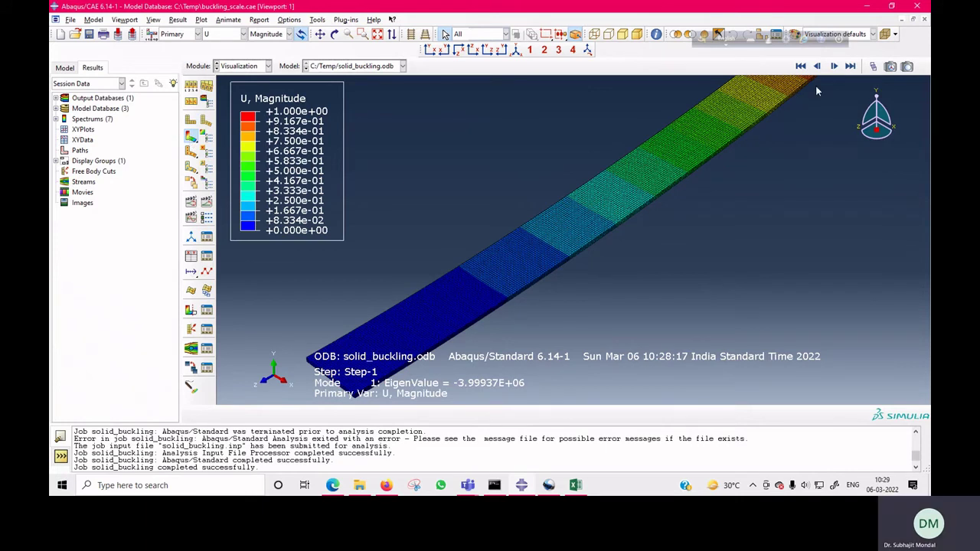
left_click(834, 67)
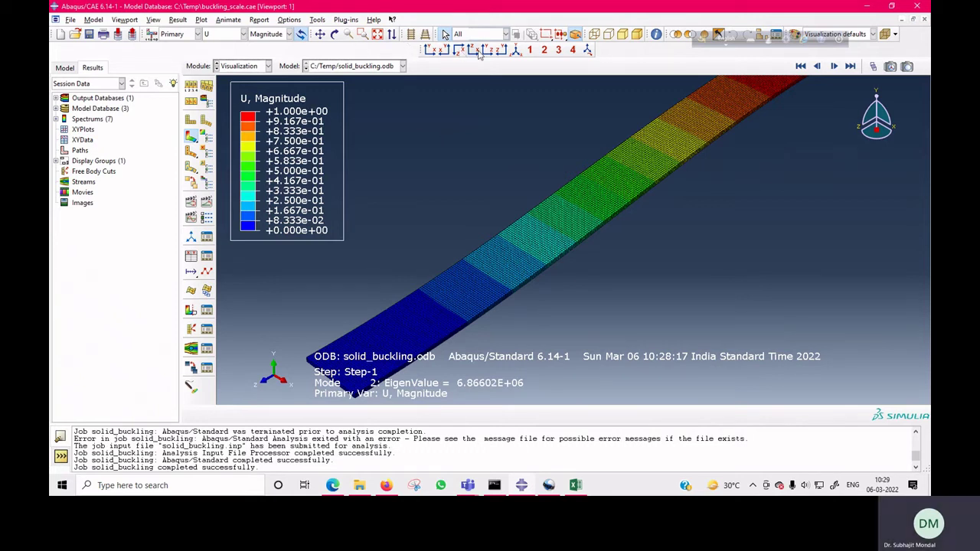
left_click(516, 50)
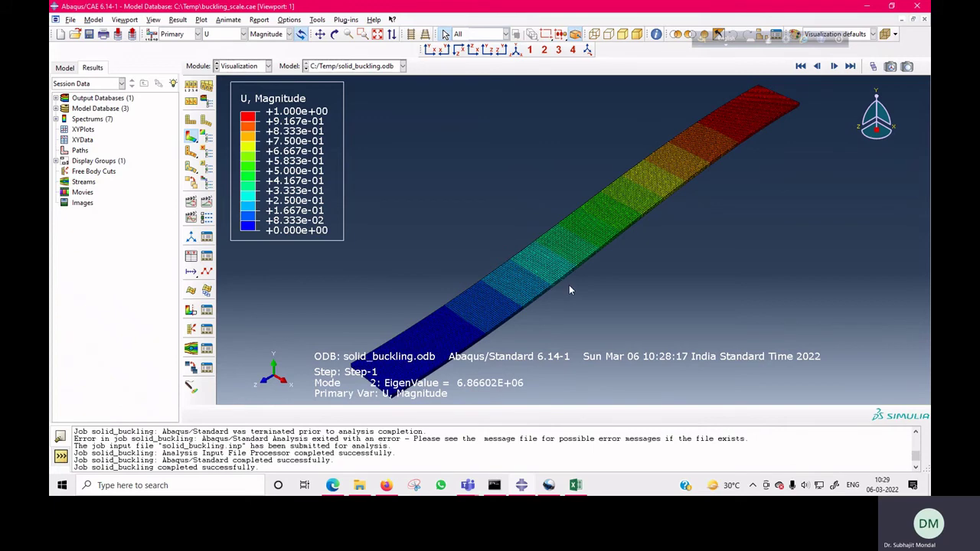
- Switch to the Excel worksheet and set the effective length factor in cell C7 to 1
left_click(577, 485)
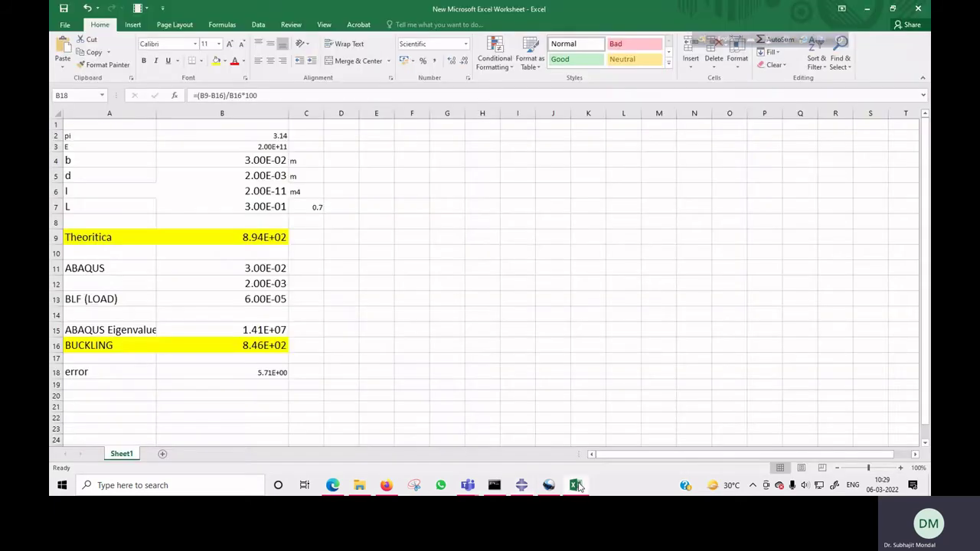
left_click(315, 206)
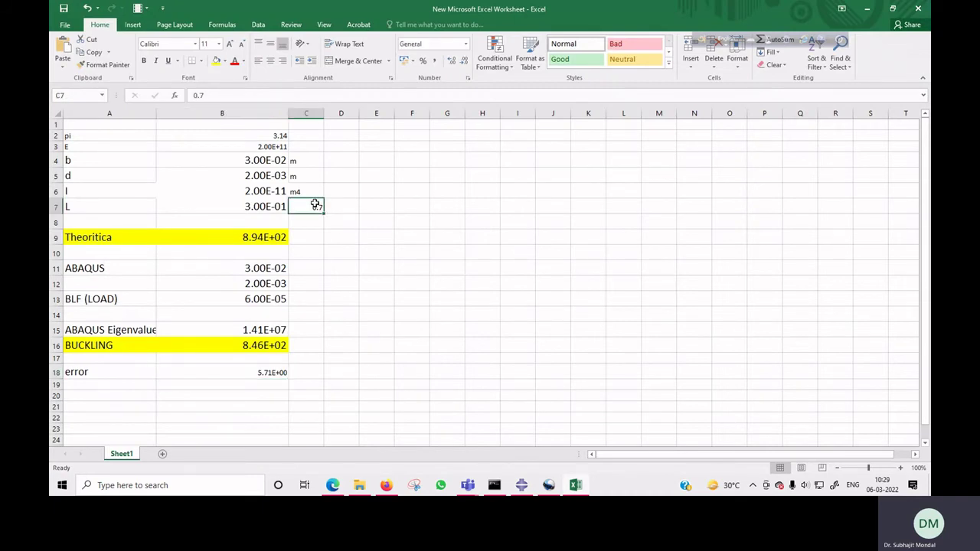
type("1")
left_click(370, 256)
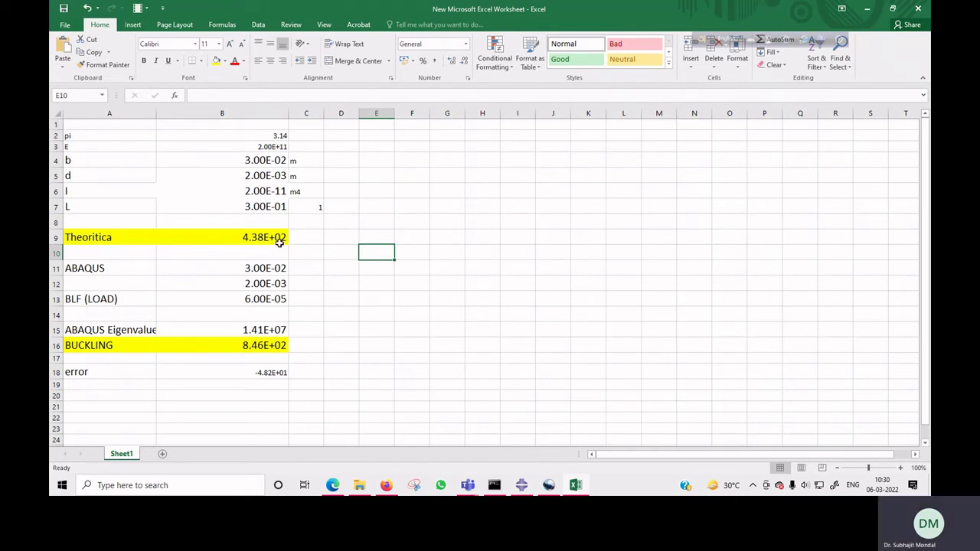
- Set the ABAQUS eigenvalue in cell B15 to 6.86E6
left_click(245, 331)
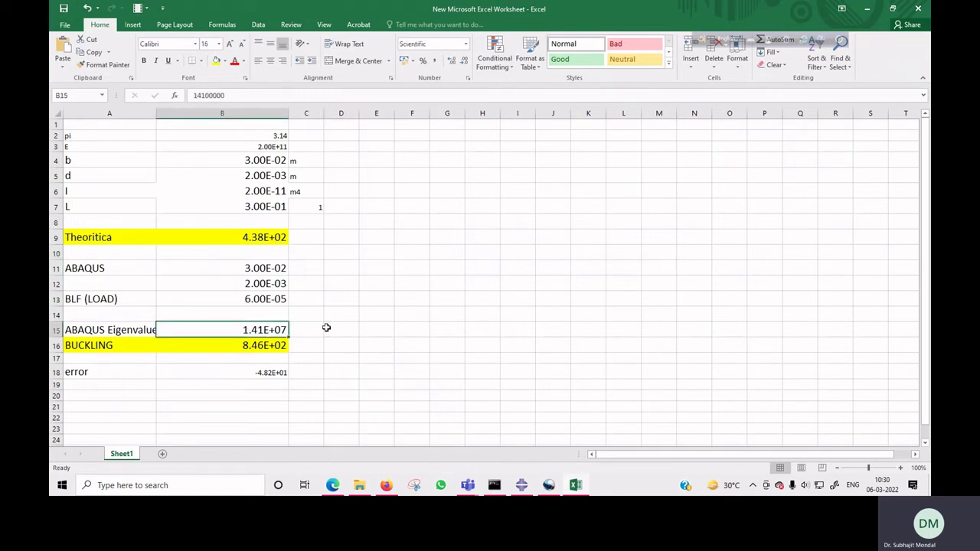
type("6.86")
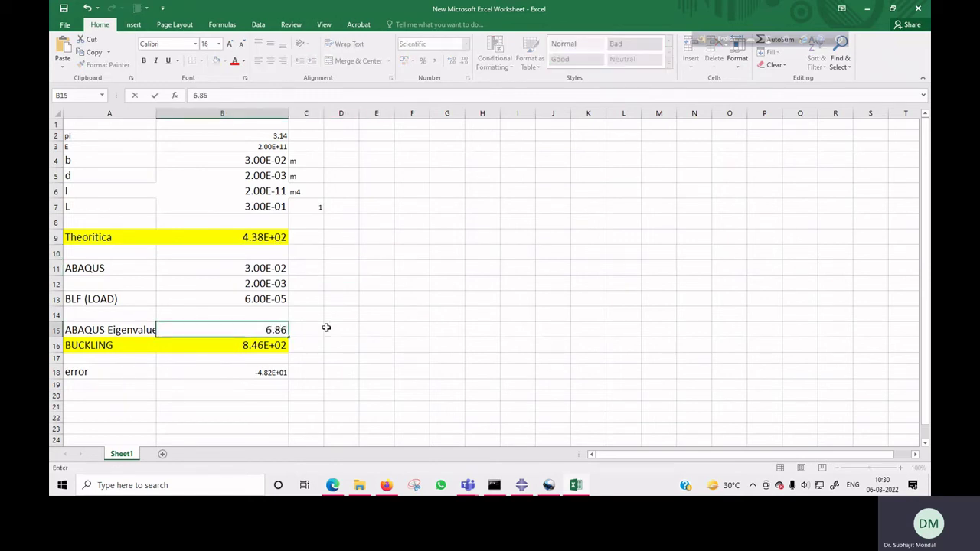
type("E6")
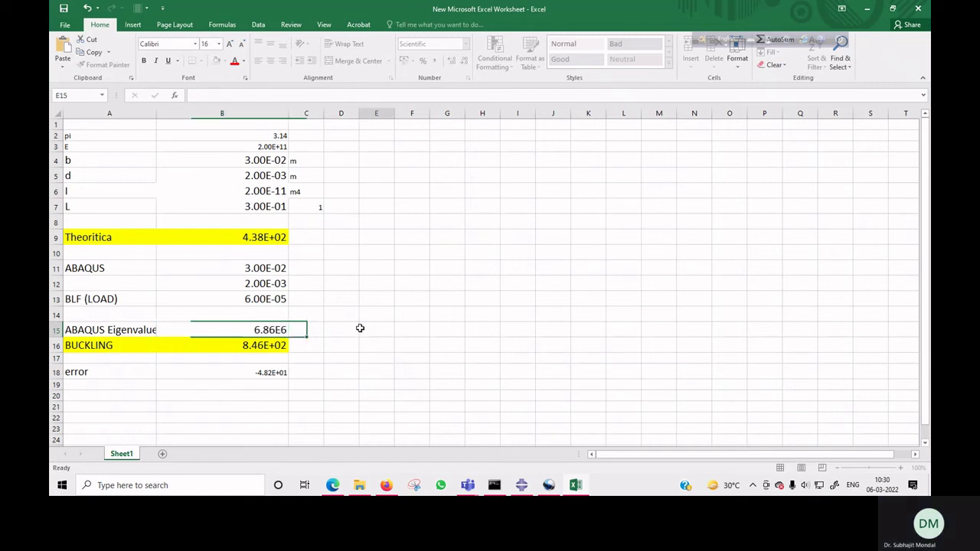
left_click(363, 330)
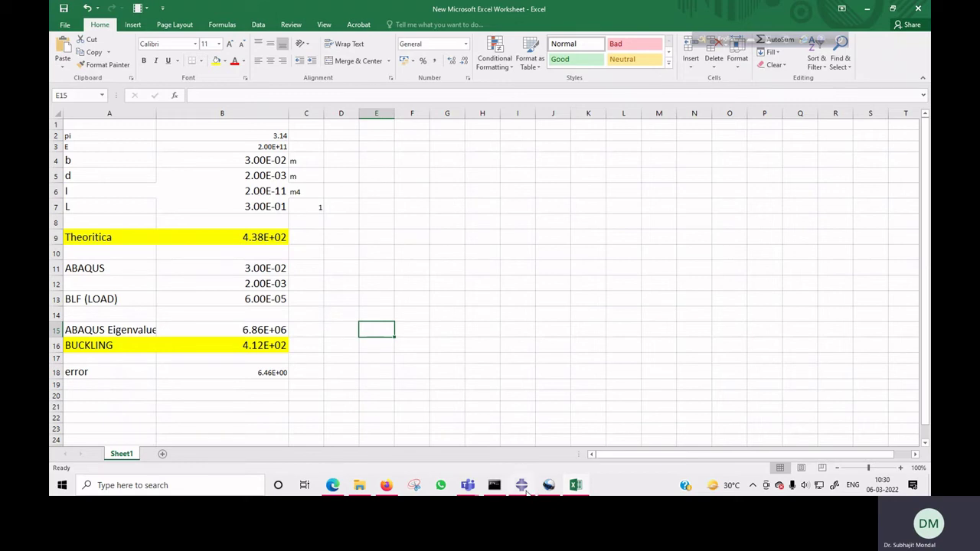
- Switch back to Abaqus/CAE and reactivate the suppressed boundary condition BC-2 of Model-2 in the Load module
mouse_move(527, 491)
left_click(528, 454)
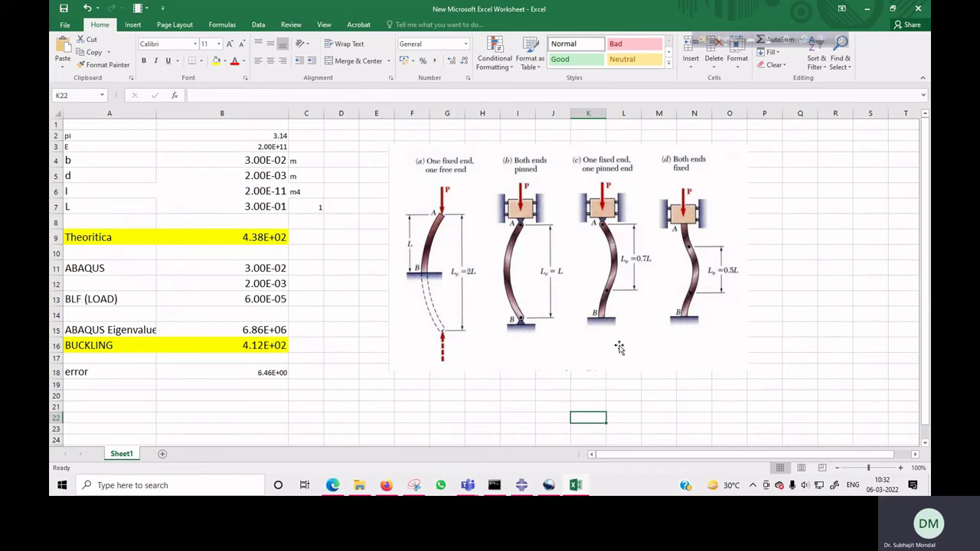
left_click(471, 405)
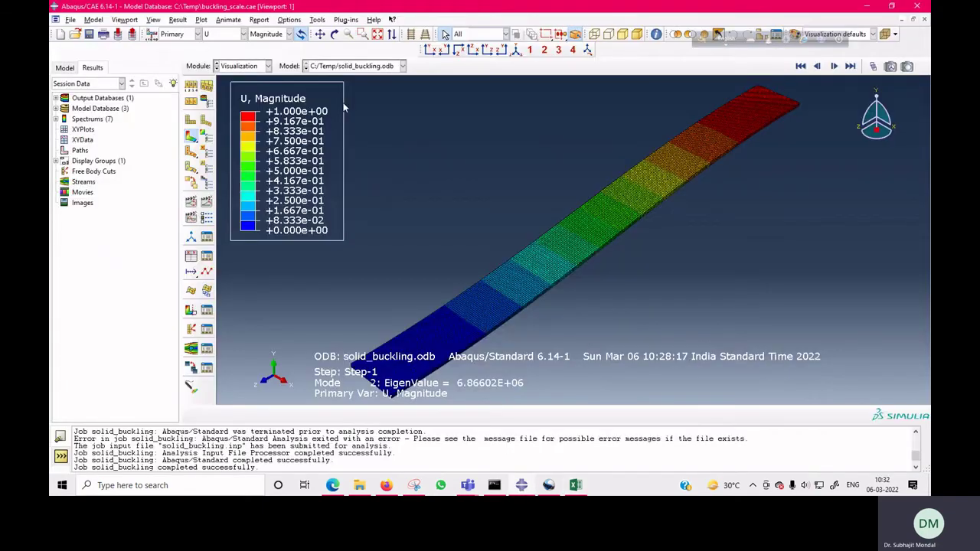
left_click(242, 66)
left_click(238, 129)
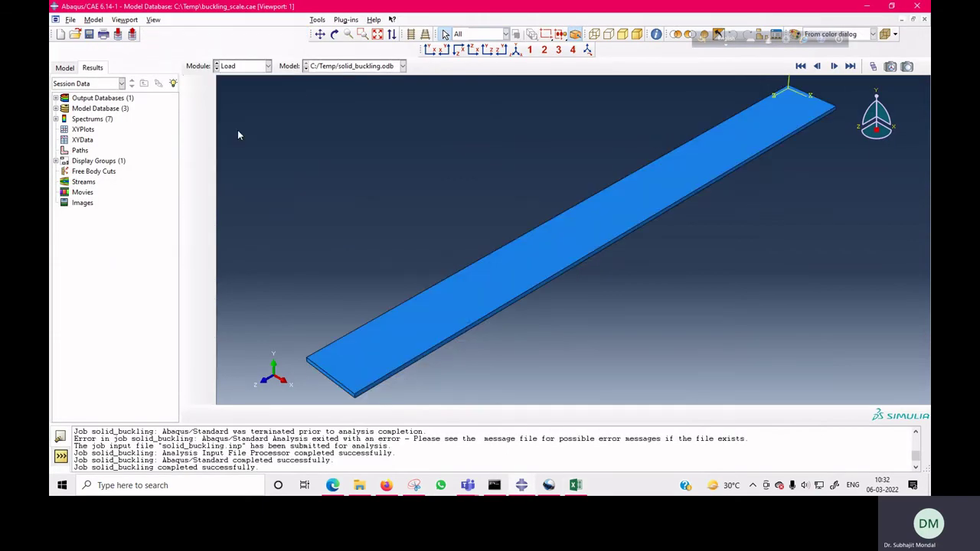
left_click(206, 104)
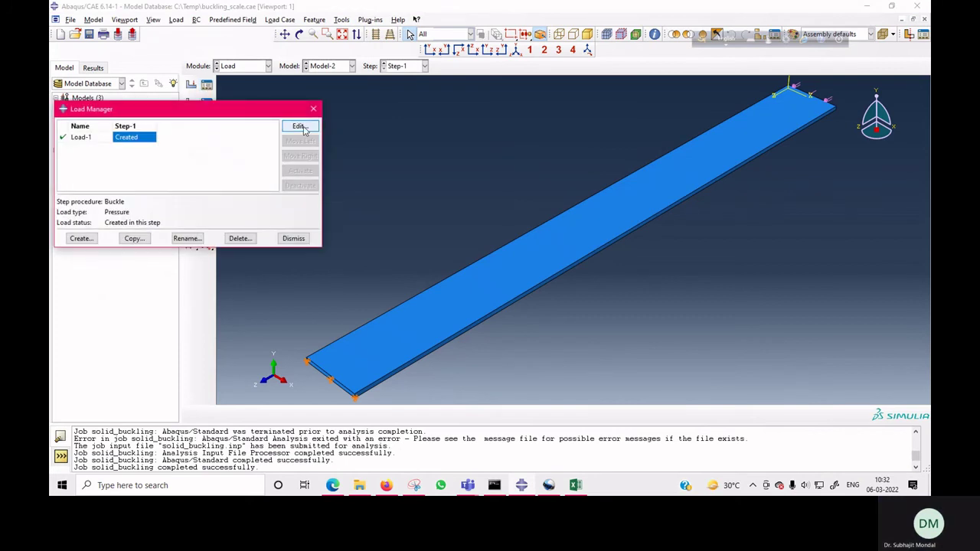
left_click(314, 110)
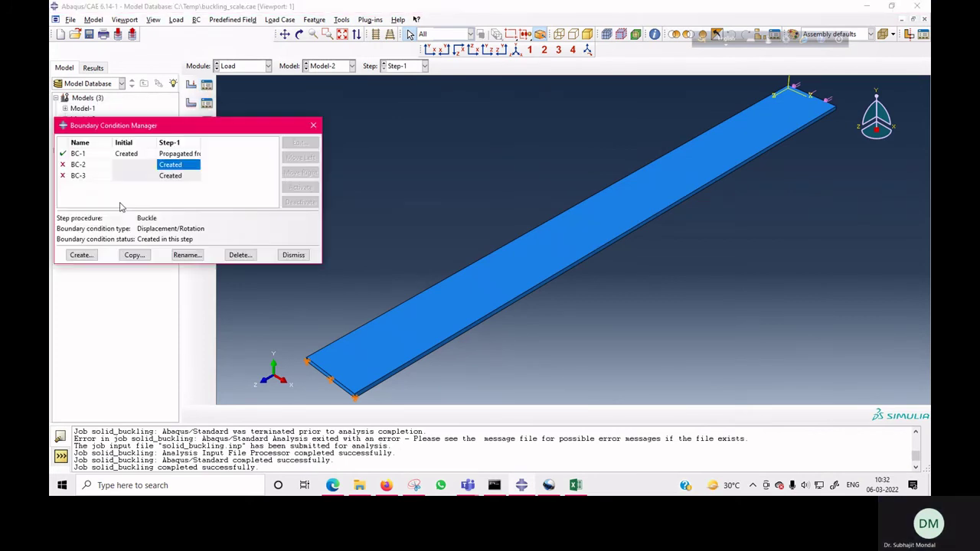
left_click(64, 165)
left_click(293, 255)
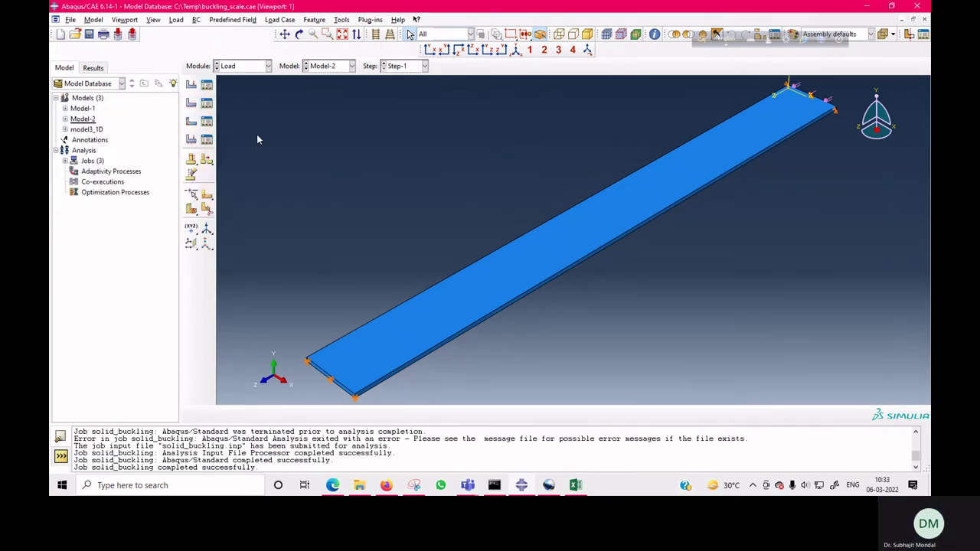
- Rerun the solid_buckling job from the Job module and open its results as contours on the deformed shape
left_click(241, 66)
left_click(233, 158)
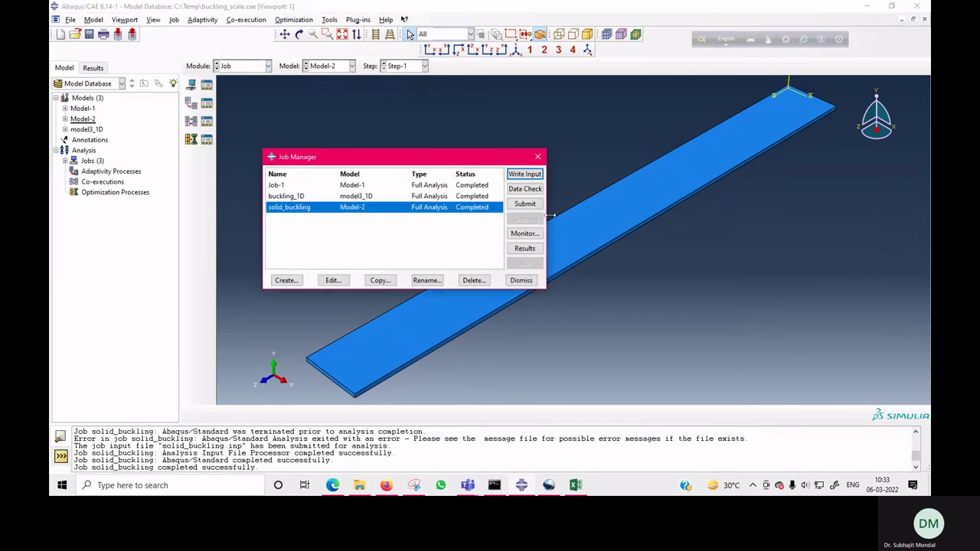
left_click(525, 249)
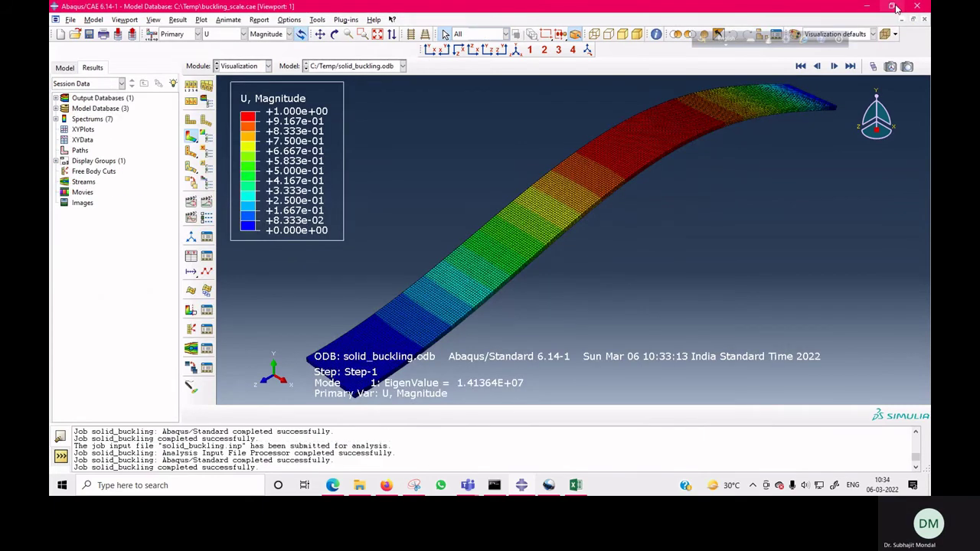
- Shrink the Abaqus window and move it aside to compare the mode 1 shape with the column end-condition diagrams, then maximize it again
left_click(893, 7)
left_click_drag(494, 15, 467, 19)
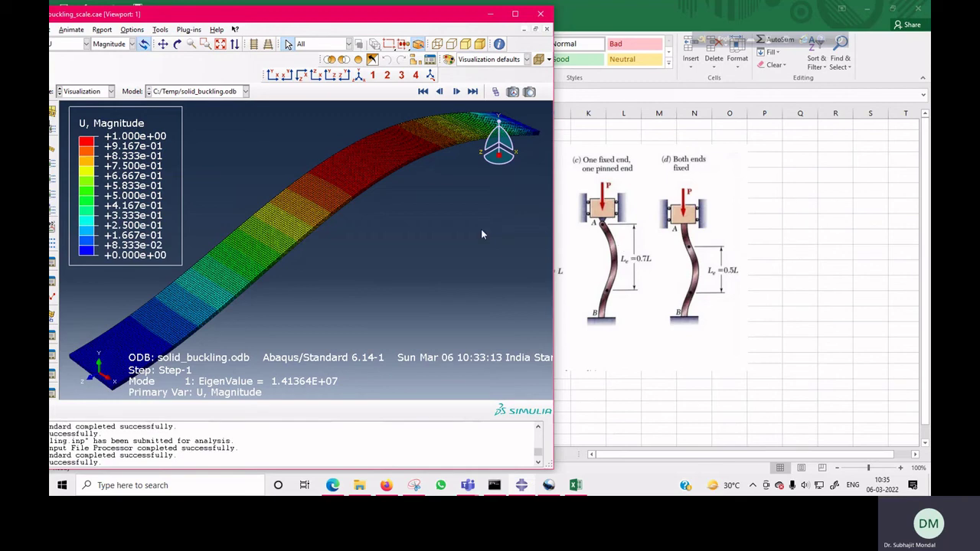
left_click(515, 14)
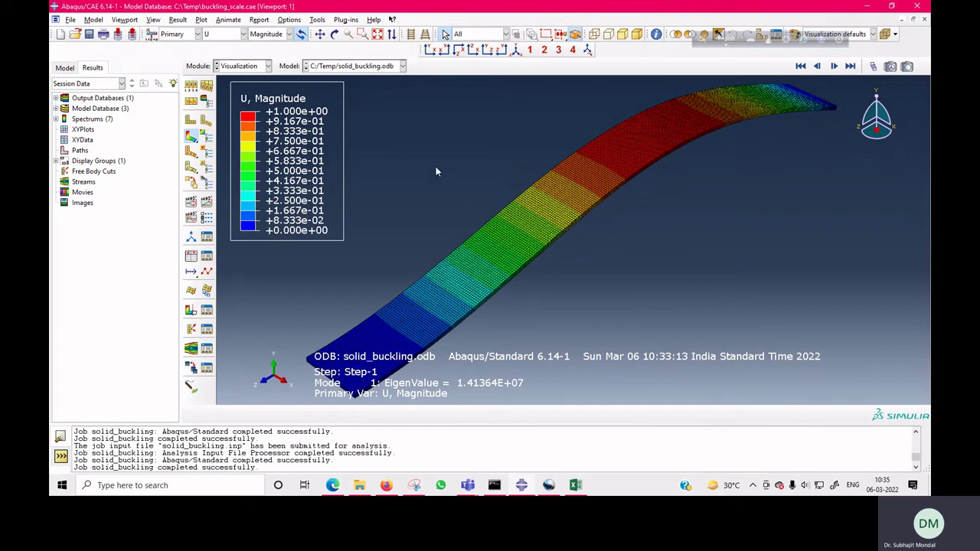
- Leave the results view for the Part module and make model3_1D the current model
left_click(256, 66)
left_click(251, 79)
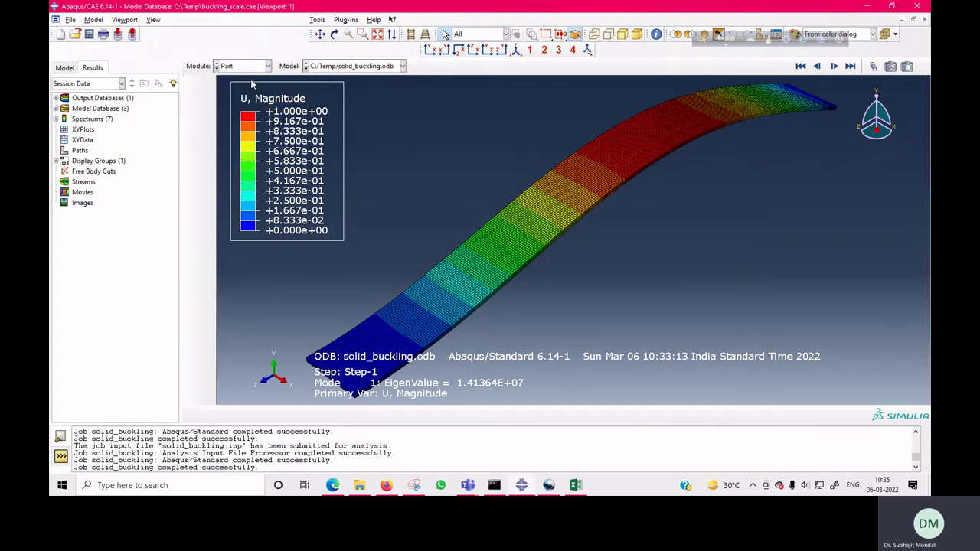
left_click(328, 66)
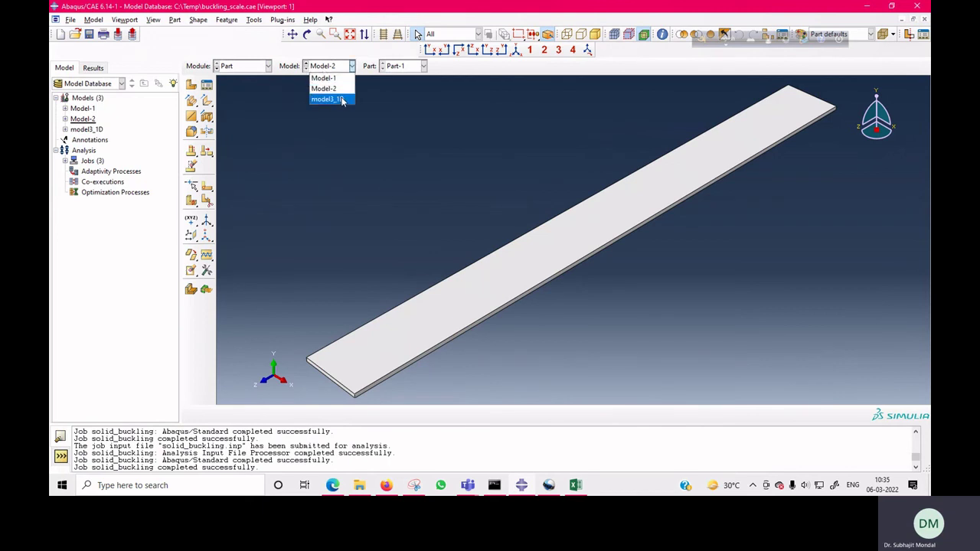
left_click(341, 96)
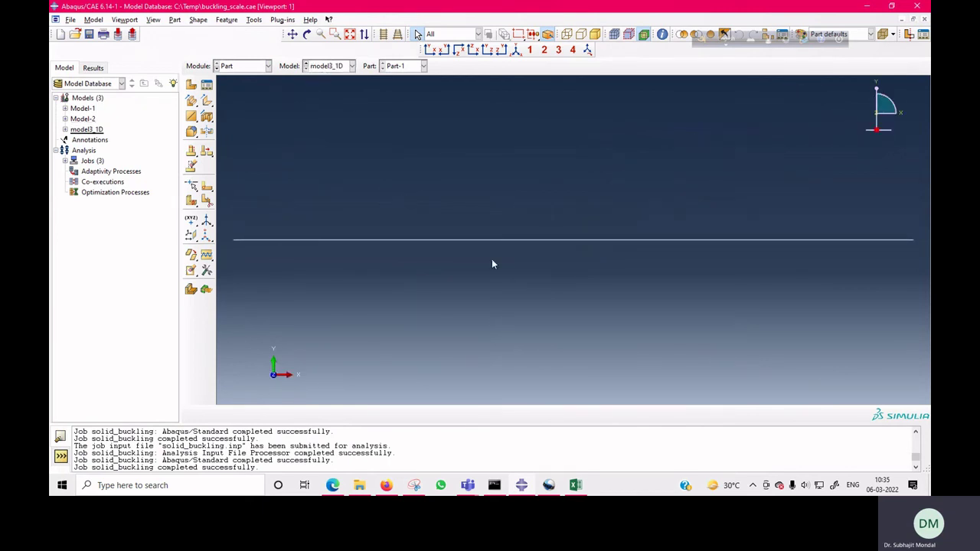
- Look through the Property and Assembly modules of model3_1D, and review the Buckle settings of Step-1 in the Step module
left_click(247, 67)
left_click(246, 86)
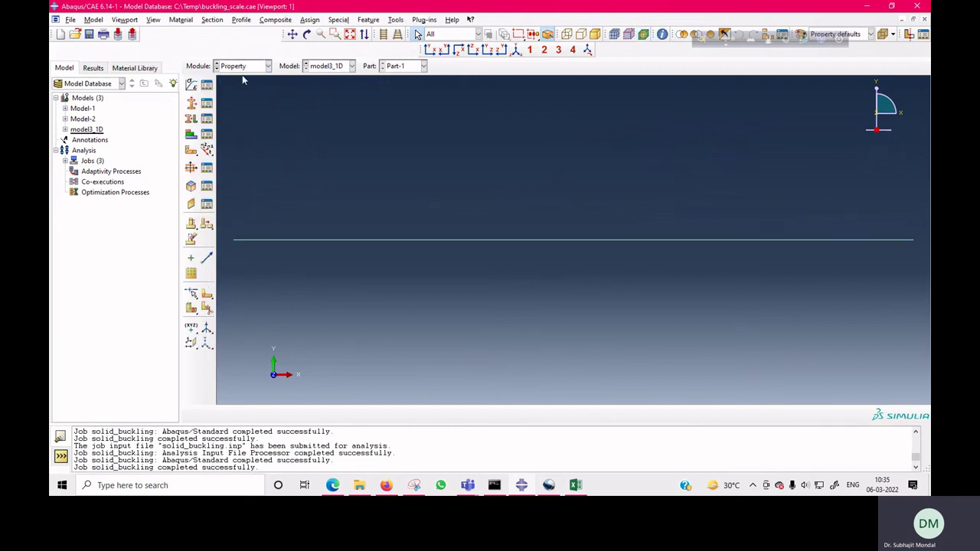
left_click(245, 68)
left_click(245, 97)
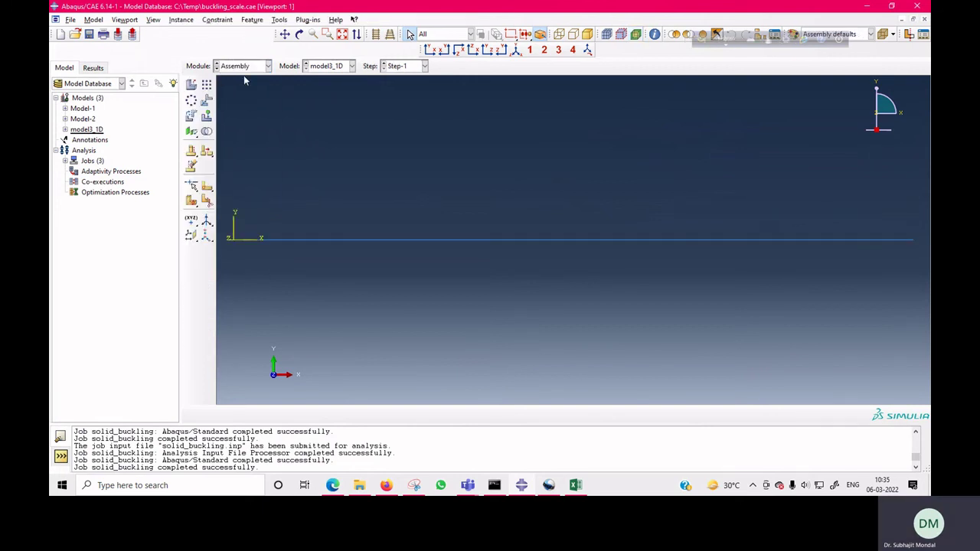
left_click(245, 67)
left_click(243, 106)
left_click(207, 86)
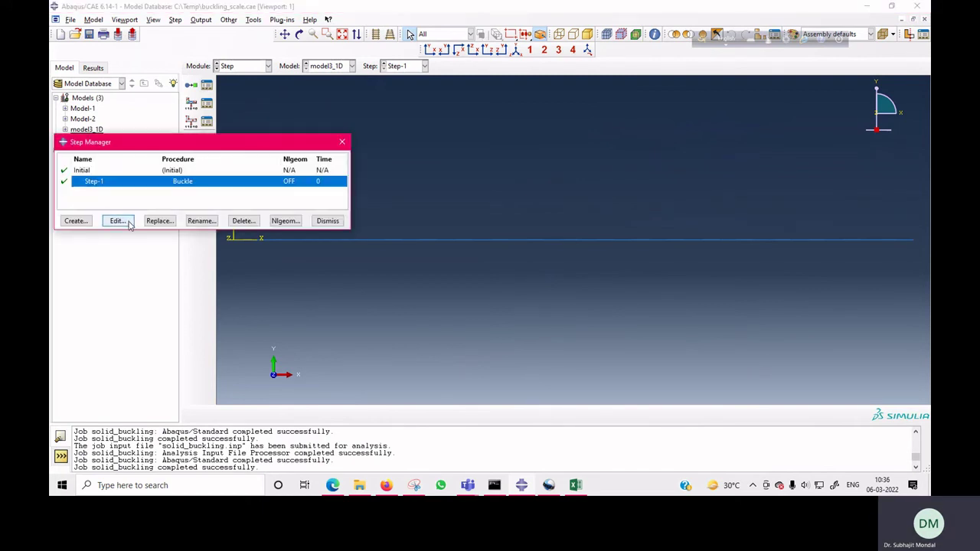
left_click(117, 220)
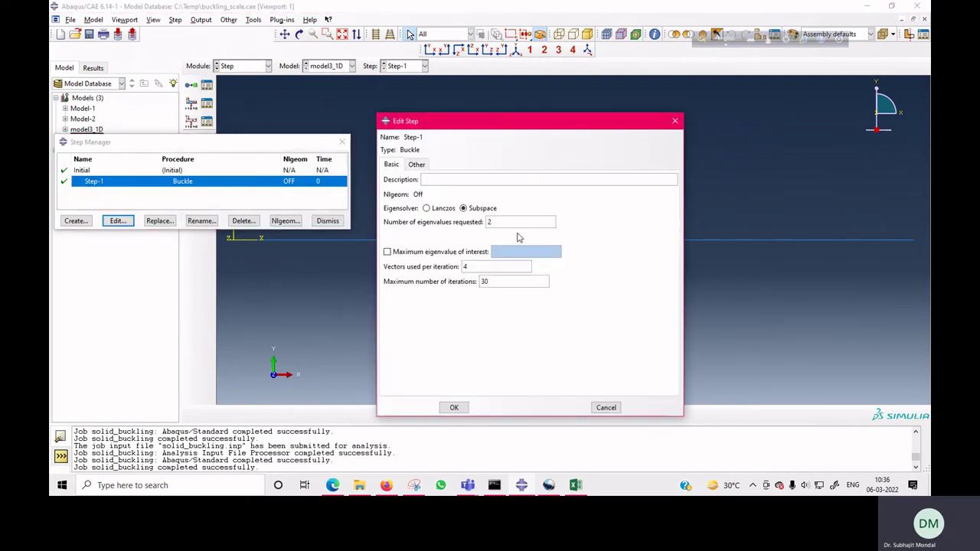
left_click(455, 408)
left_click(328, 220)
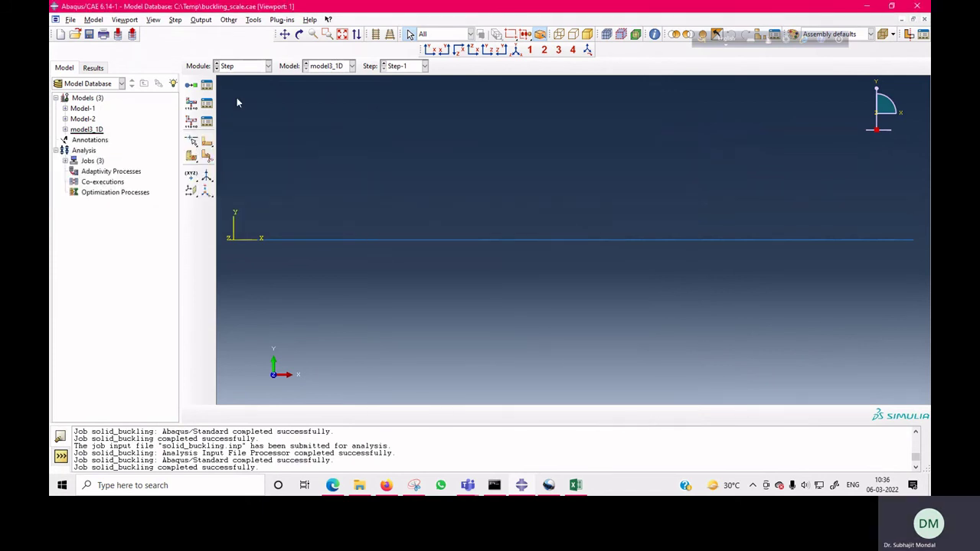
- View the beam in the Mesh module, and review the concentrated force Load-1 in the Load module
left_click(260, 64)
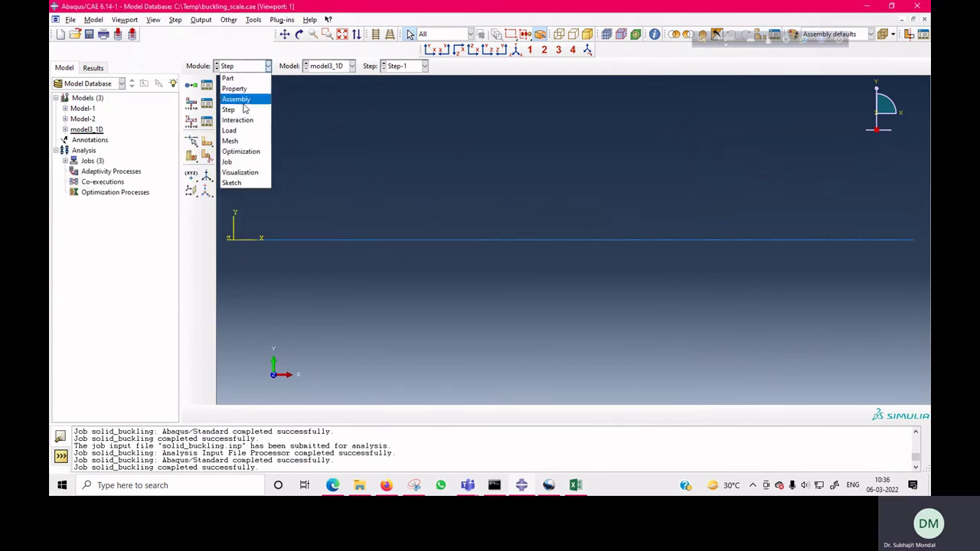
left_click(245, 143)
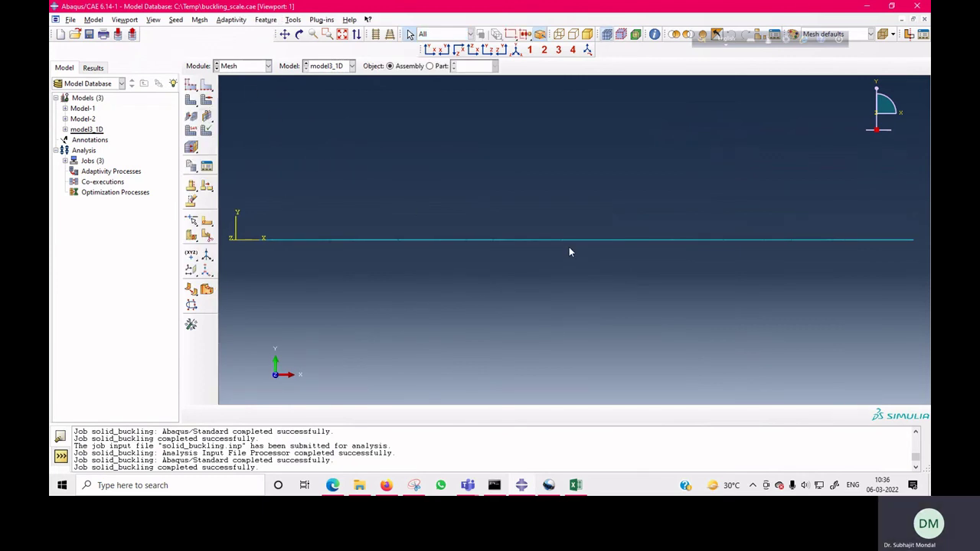
left_click(244, 67)
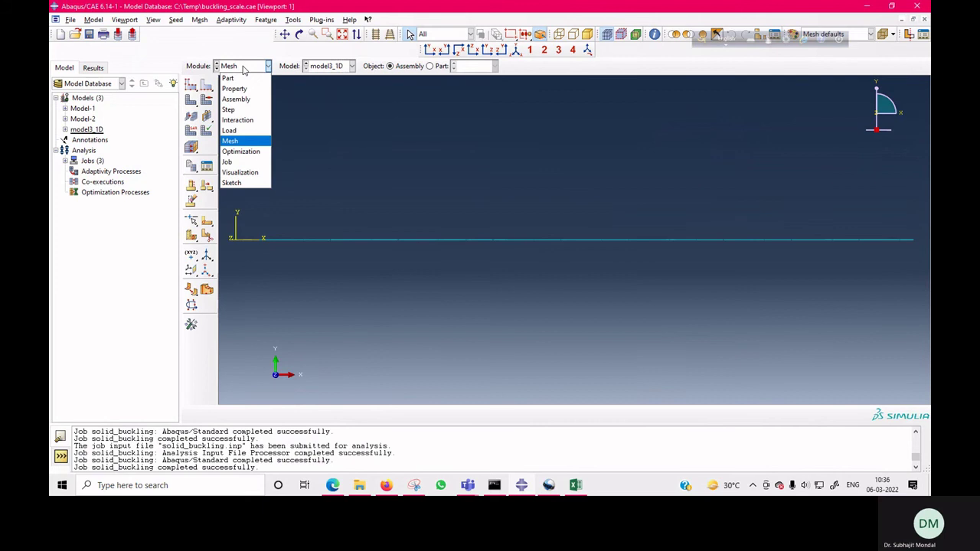
left_click(250, 135)
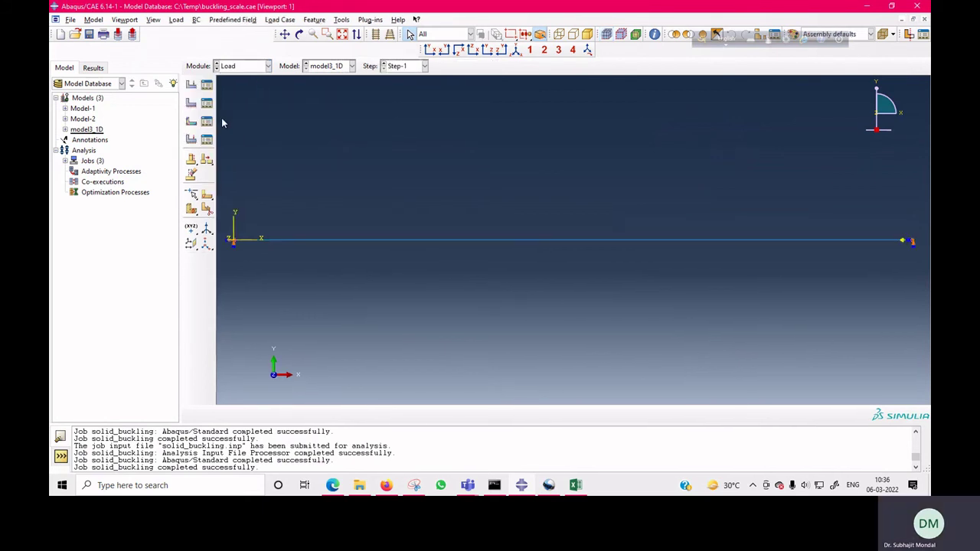
left_click(206, 85)
left_click(300, 126)
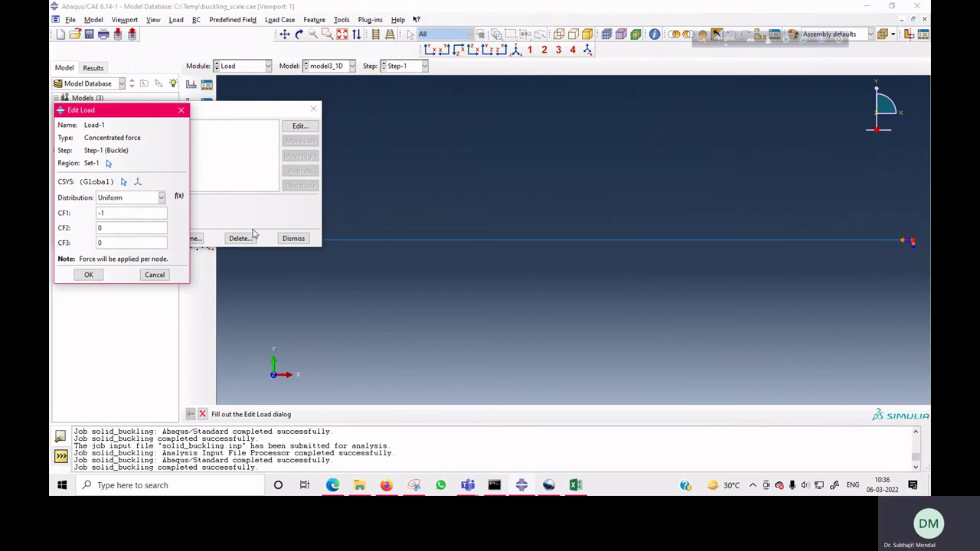
left_click(90, 275)
left_click(293, 238)
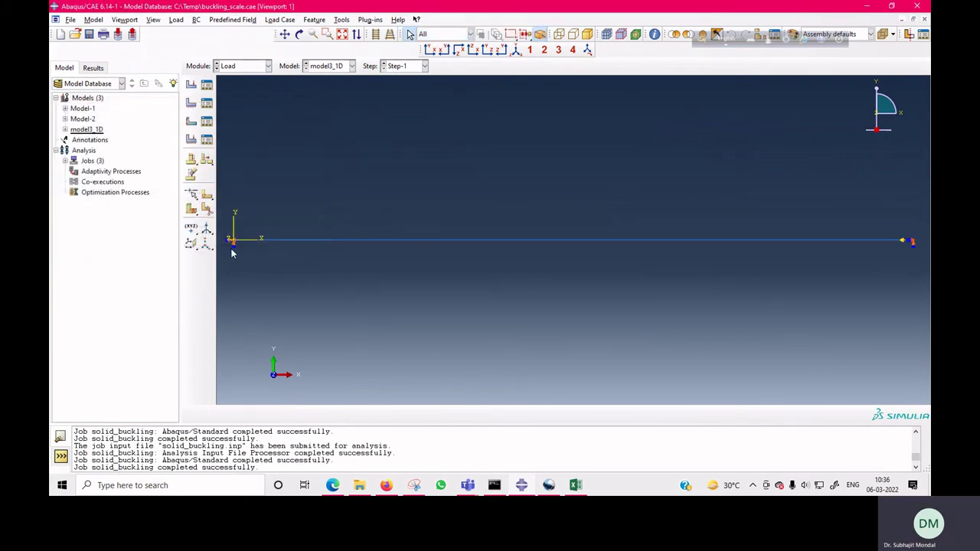
- Review the definitions of boundary conditions BC-1 and BC-2 of model3_1D
left_click(207, 103)
left_click(196, 165)
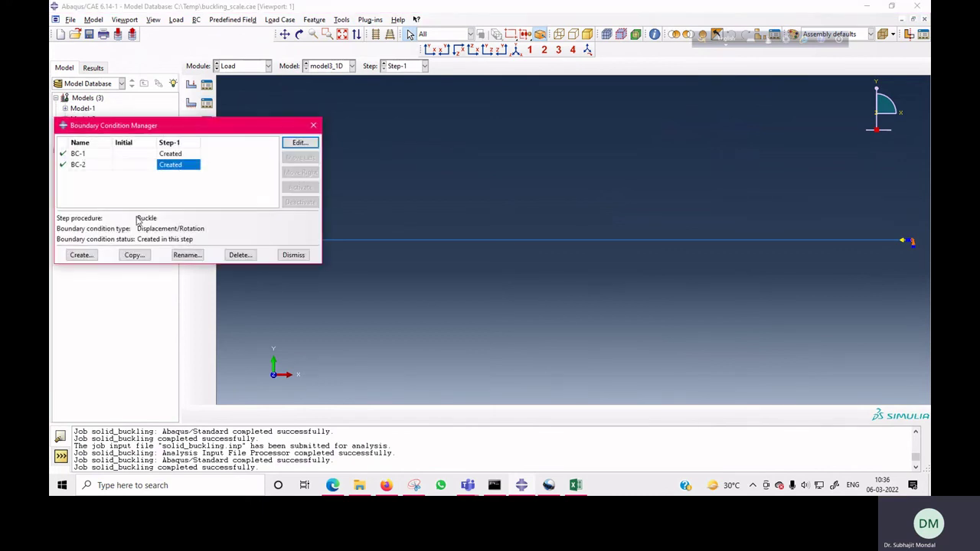
left_click(182, 154)
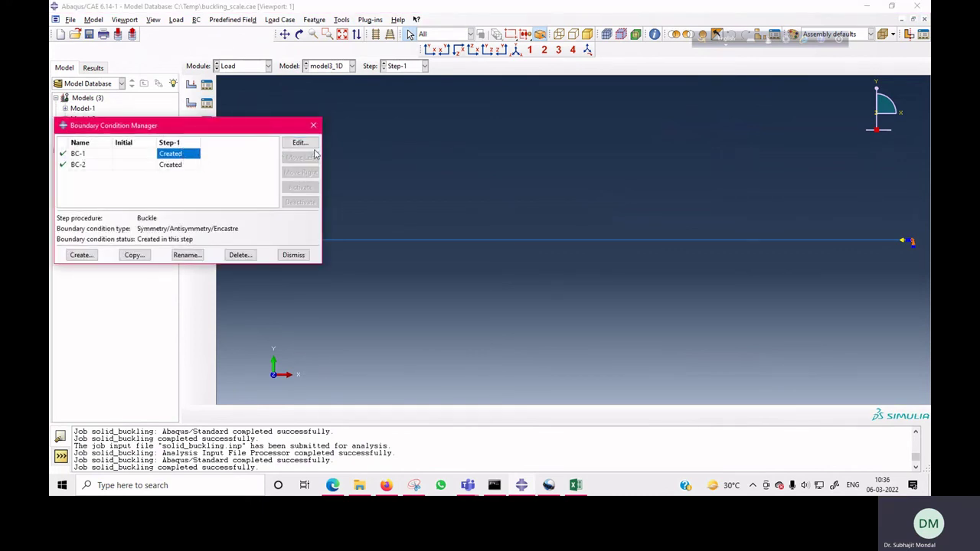
left_click(300, 143)
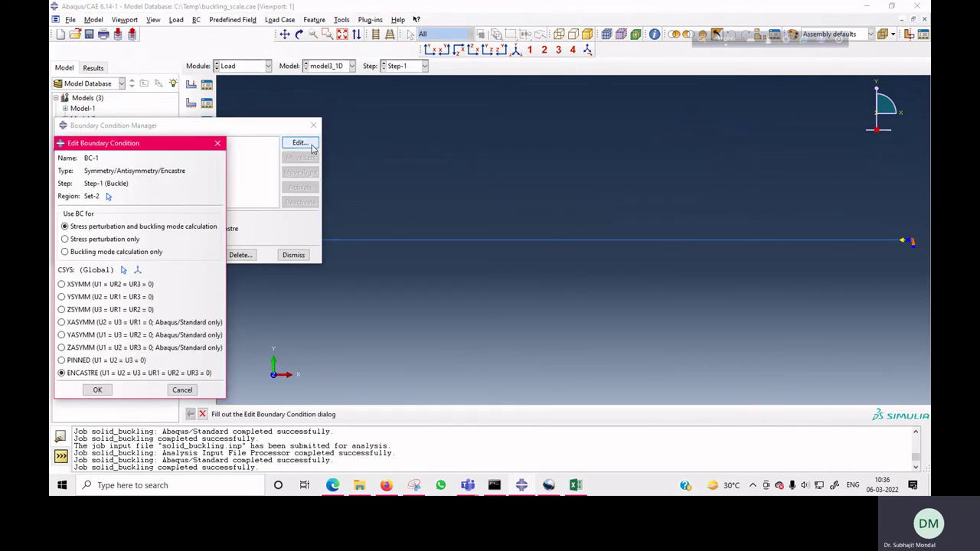
left_click(100, 391)
left_click(170, 165)
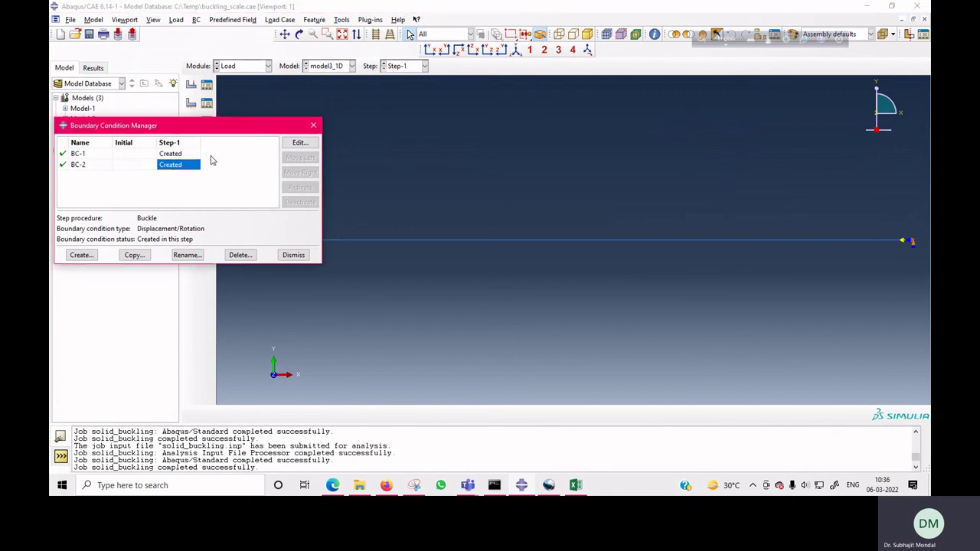
left_click(299, 143)
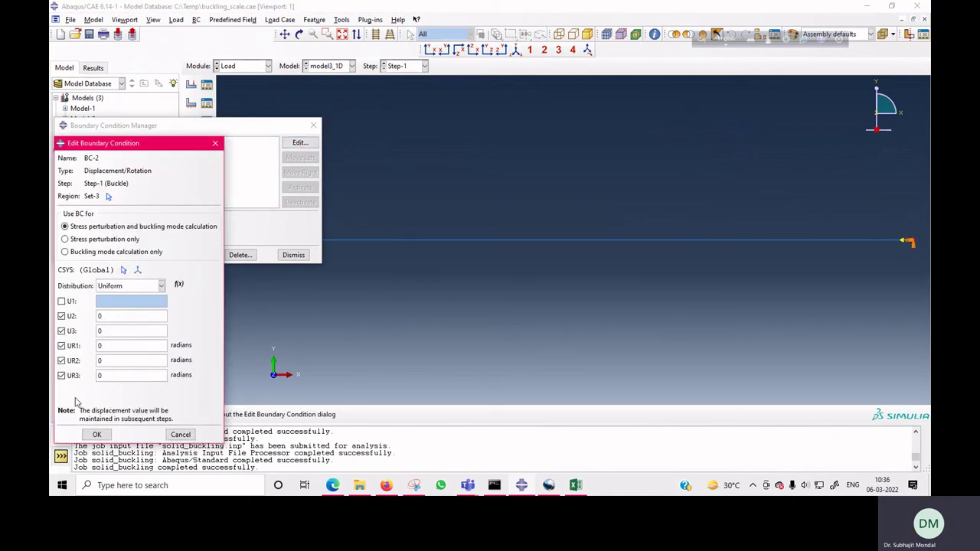
left_click(97, 434)
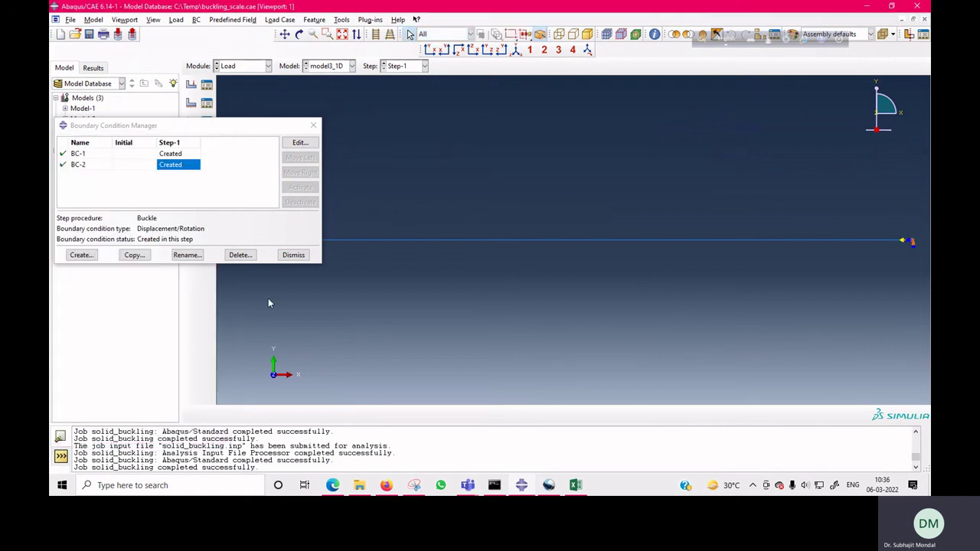
left_click(294, 255)
- Open the results of the buckling_1D job from the Job module
left_click(251, 72)
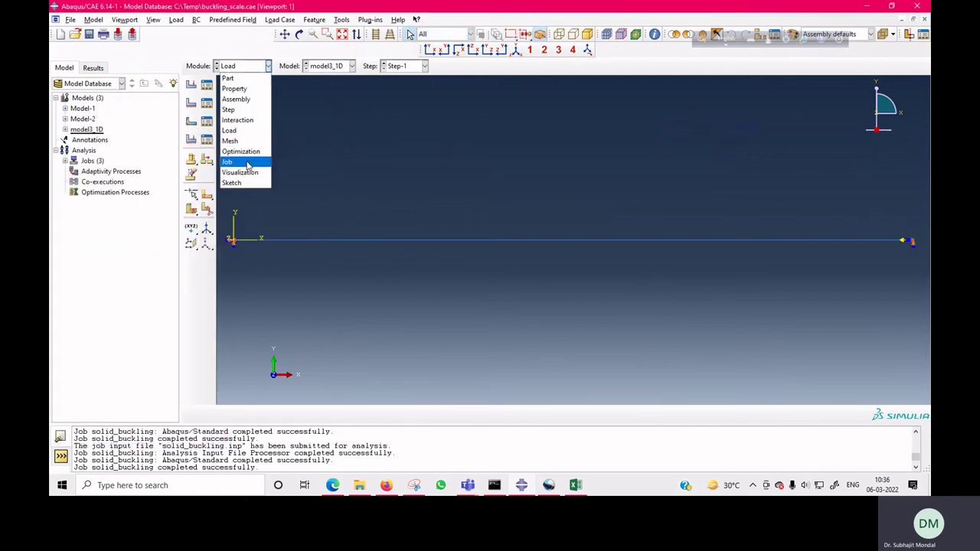
left_click(246, 162)
left_click(310, 197)
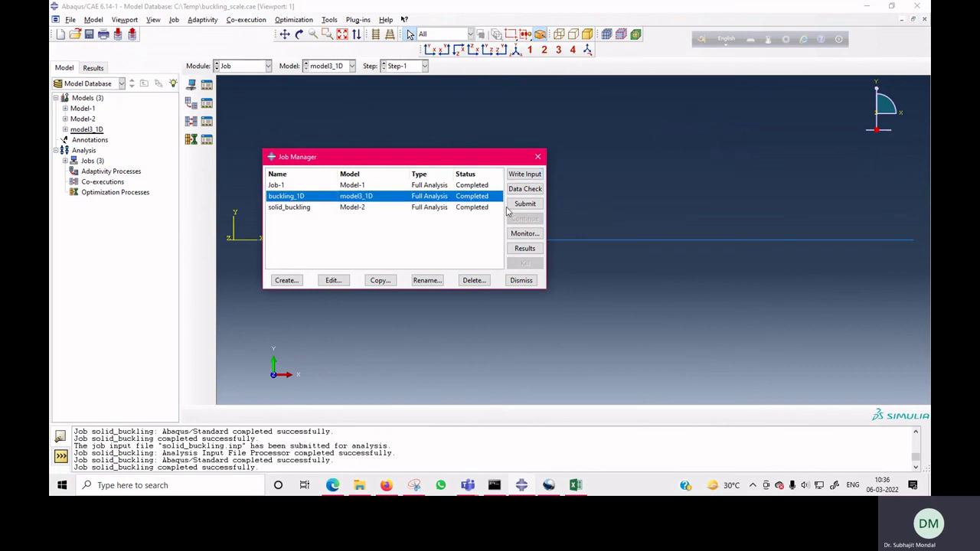
left_click(525, 250)
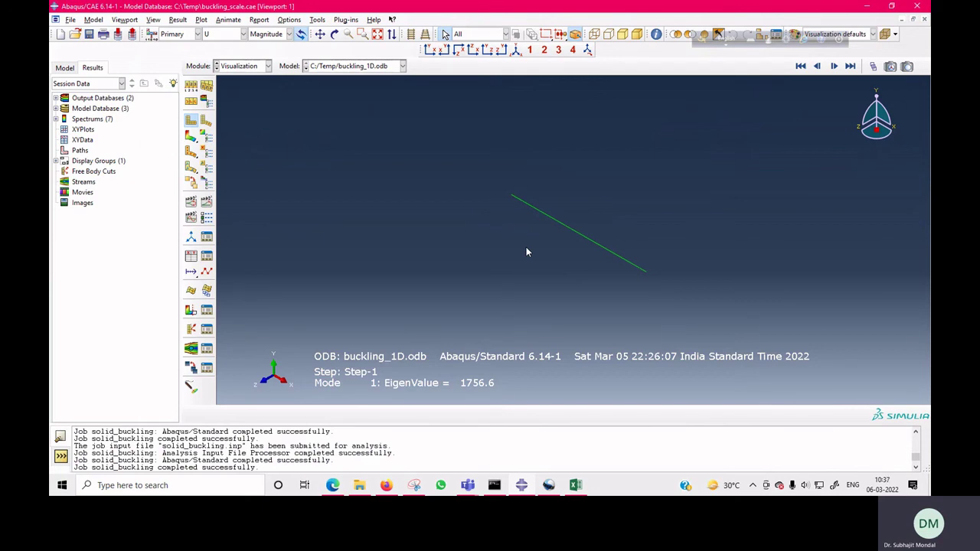
- Switch to the Excel worksheet and set the effective length factor in cell C7 to 0.5
mouse_move(576, 484)
left_click(588, 437)
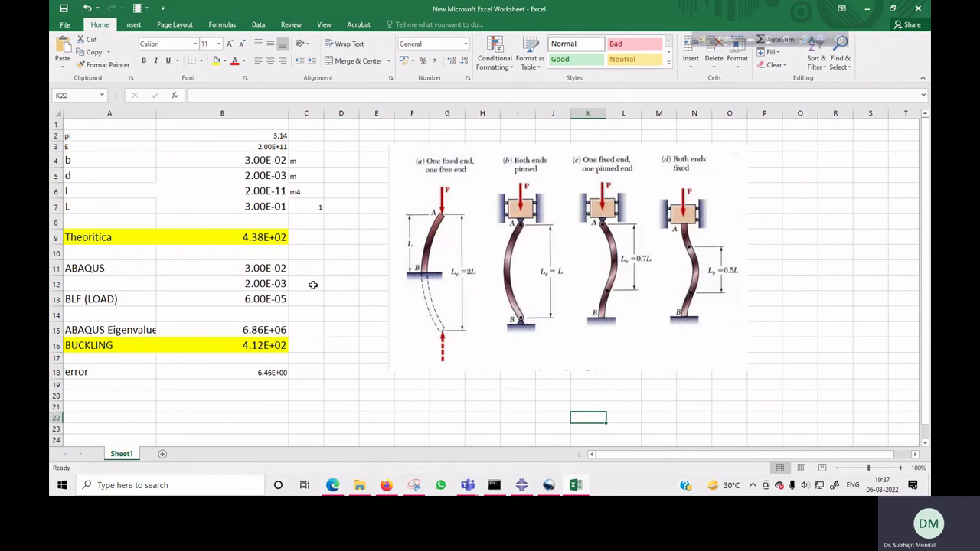
left_click(316, 206)
type("0.5")
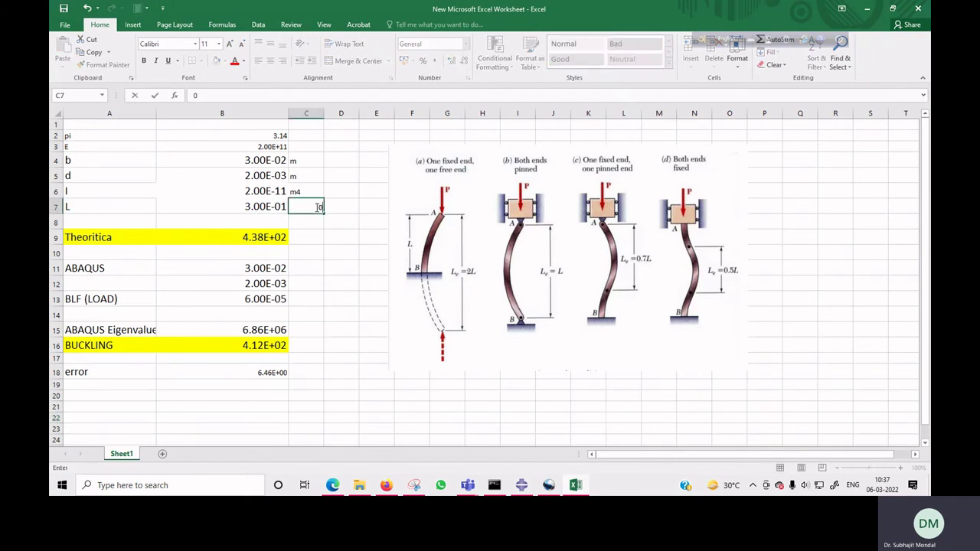
left_click(332, 252)
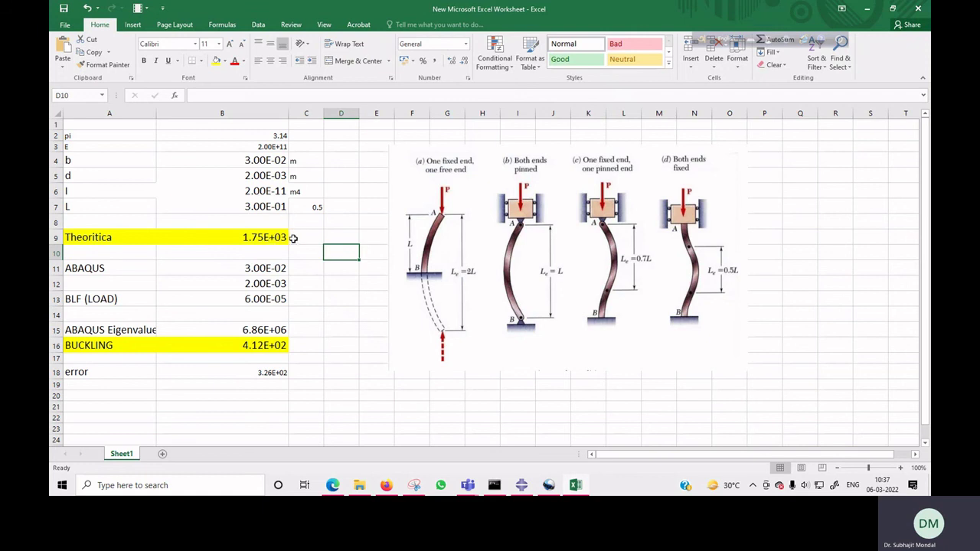
- Enter 1 in cell C13 beside the BLF (LOAD) value
left_click(255, 299)
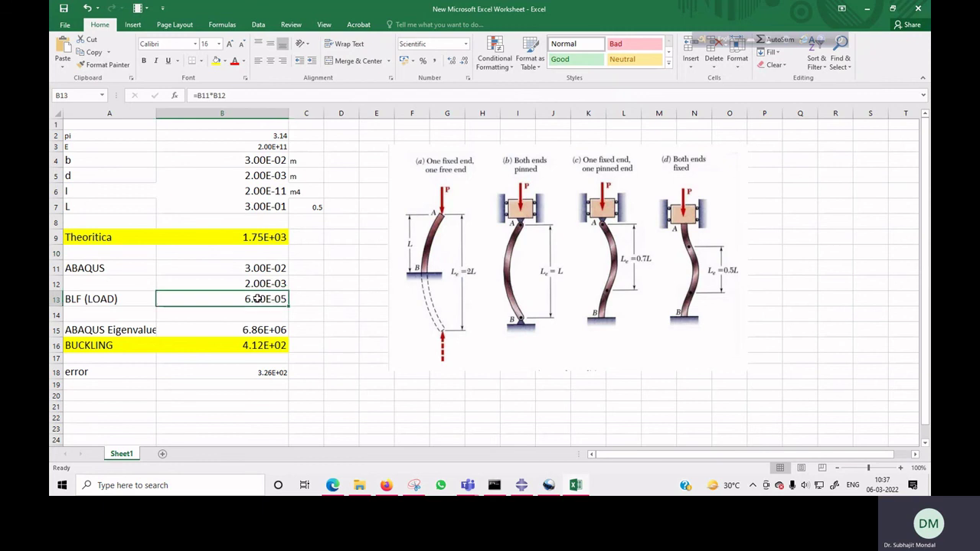
left_click(301, 298)
type("1")
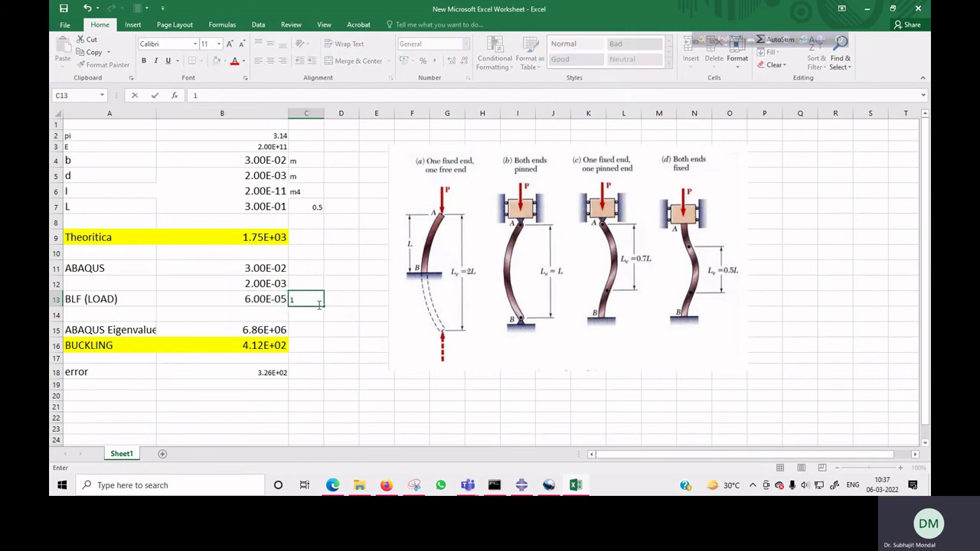
left_click(335, 331)
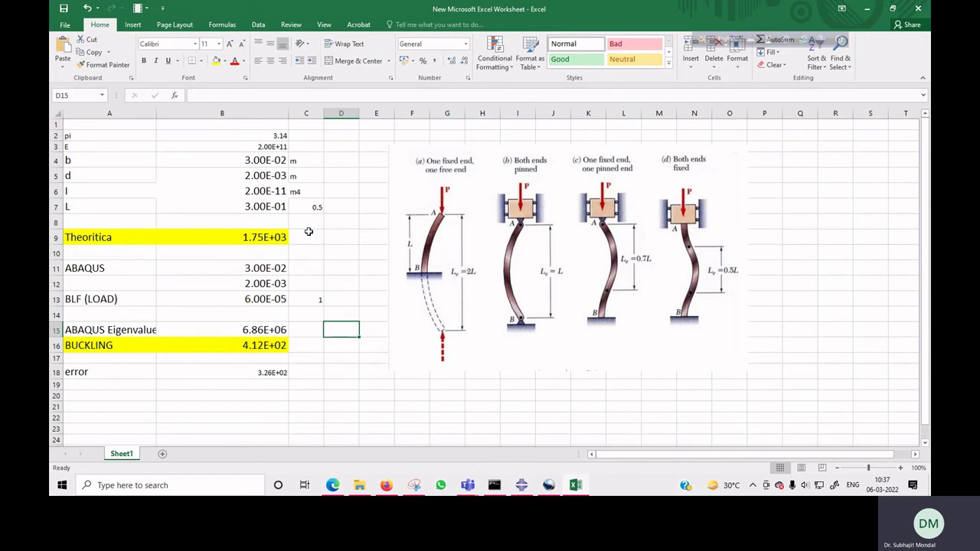
- Switch back to Abaqus/CAE, plot contours on the deformed beam, and shrink the window to compare it with the end-condition diagrams
key("alt+Tab")
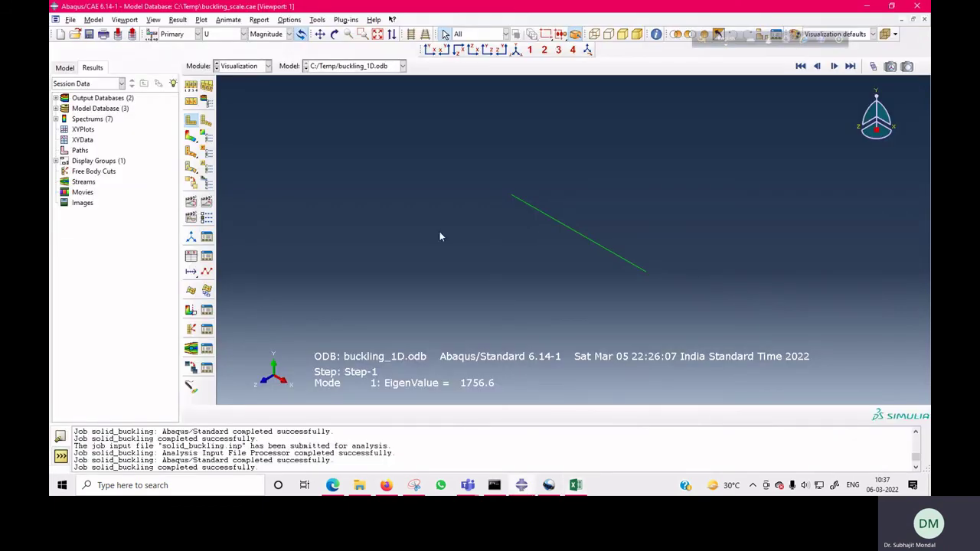
left_click(191, 138)
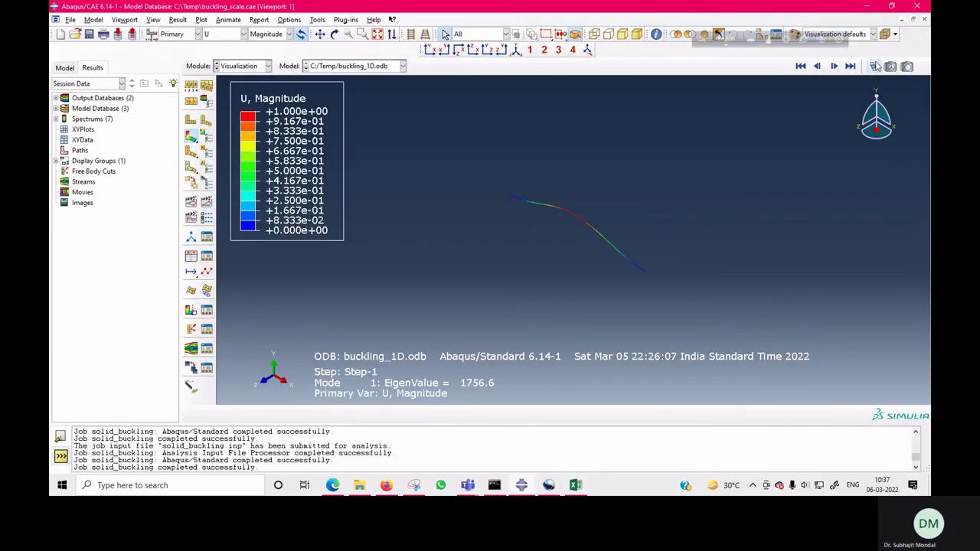
left_click(892, 6)
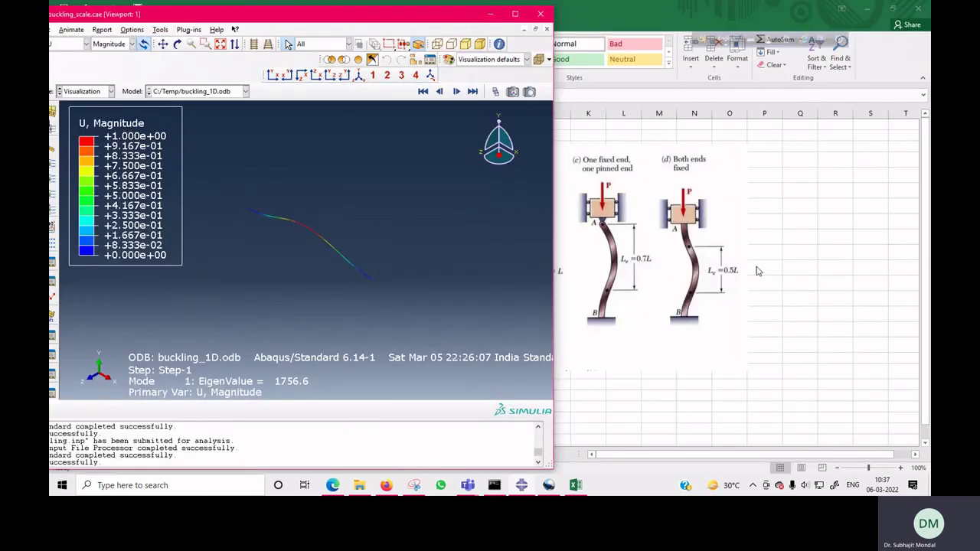